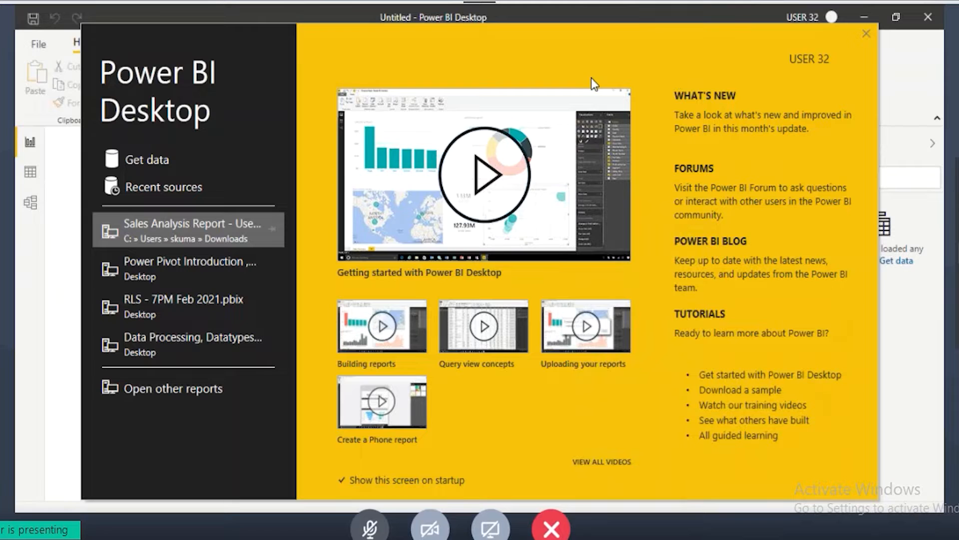
# Close the startup screen and switch the empty report to the Model view
pyautogui.click(866, 33)
pyautogui.click(30, 202)
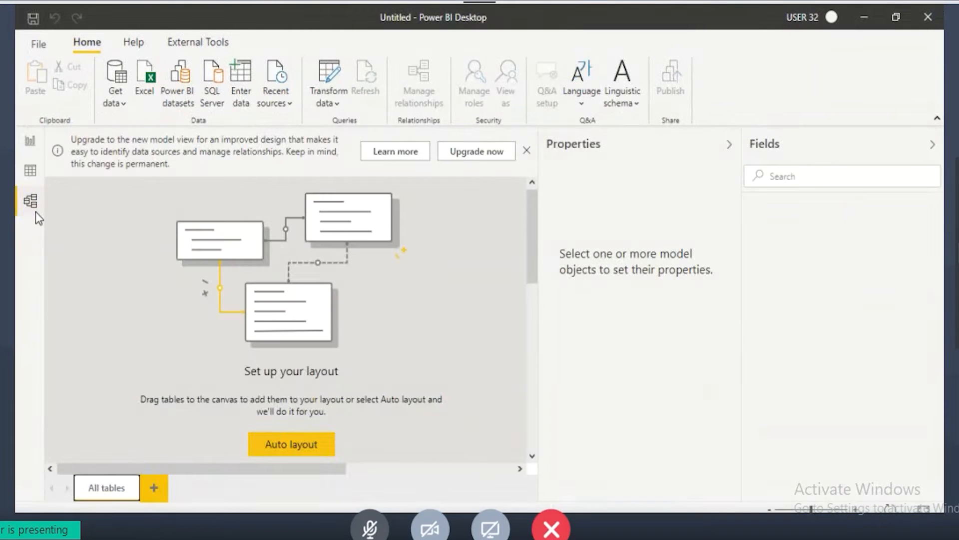
pyautogui.hotkey('ctrl', '2')
pyautogui.moveTo(19, 185); pyautogui.dragTo(43, 209)
pyautogui.hotkey('ctrl', '2')
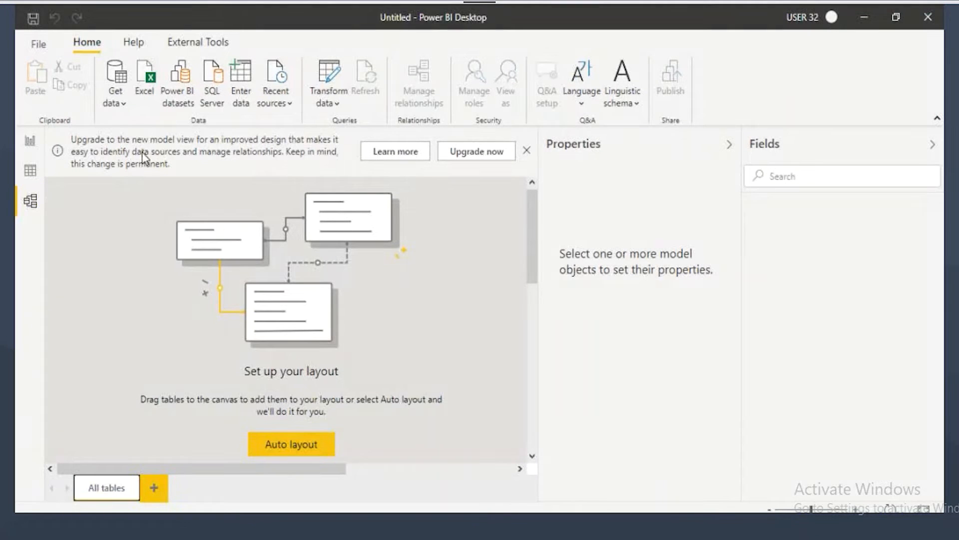
# Connect to the Excel workbook Sample - Superstore.xlsx from Desktop - Sep 2020 > Desktop Backup > Source Files
pyautogui.click(144, 81)
pyautogui.click(229, 100)
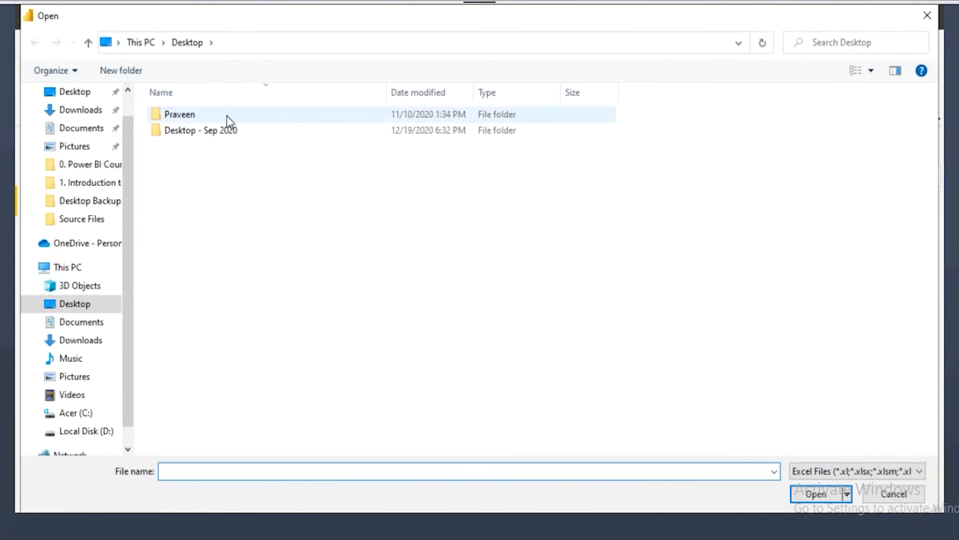
pyautogui.doubleClick(223, 131)
pyautogui.doubleClick(220, 131)
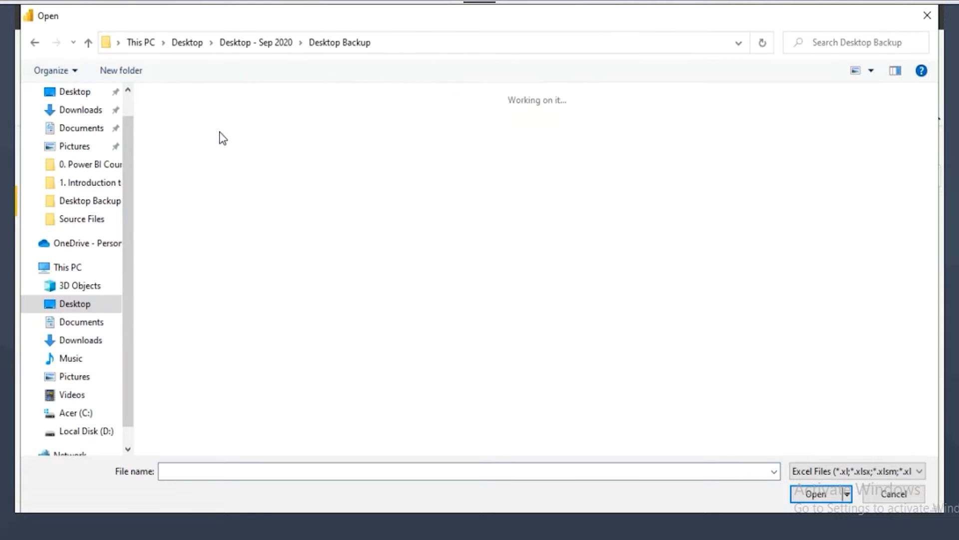
pyautogui.doubleClick(424, 137)
pyautogui.click(226, 147)
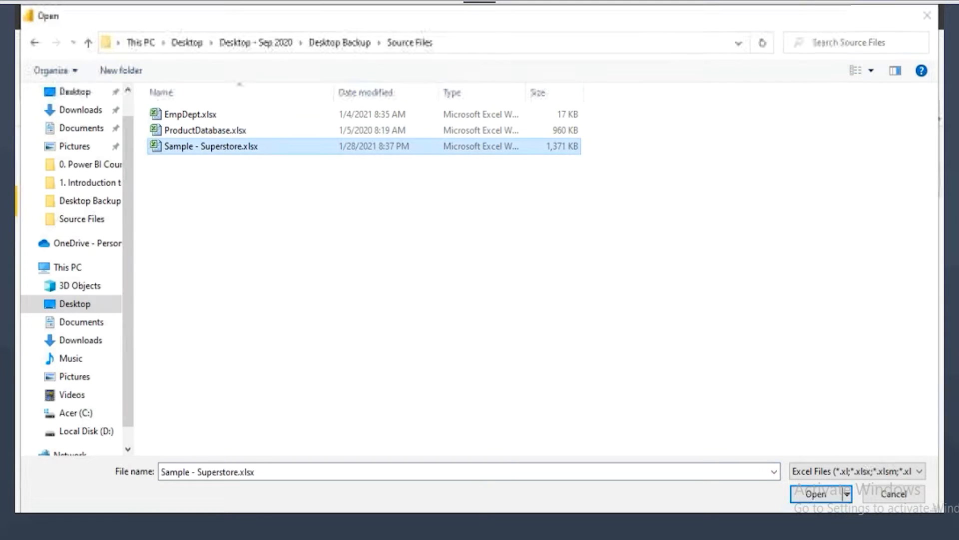
pyautogui.click(816, 494)
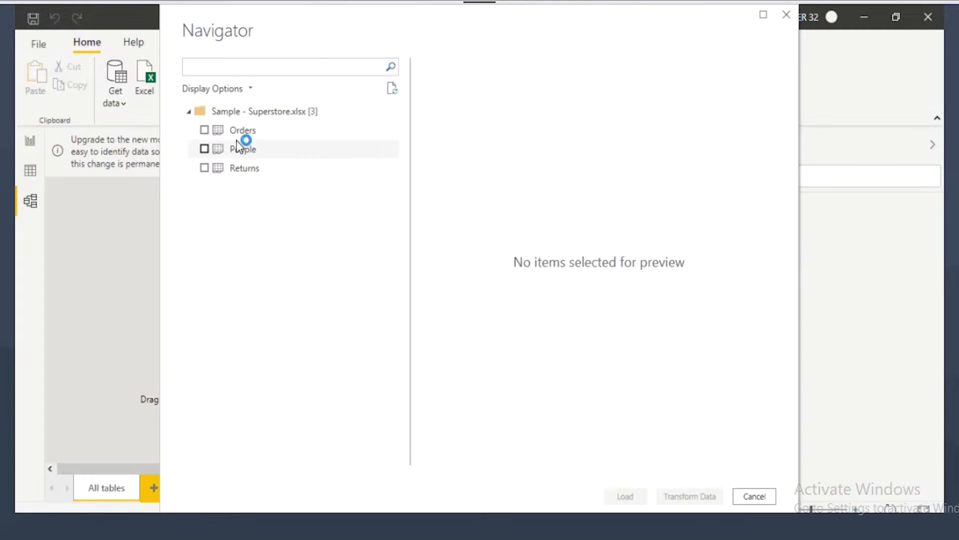
# Load the Orders table from the Superstore workbook into the model
pyautogui.click(204, 130)
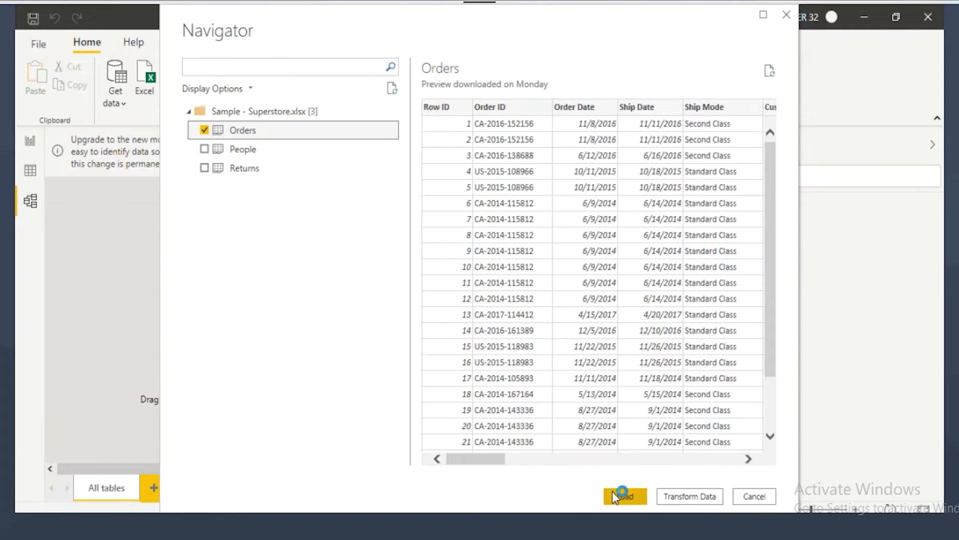
pyautogui.click(623, 495)
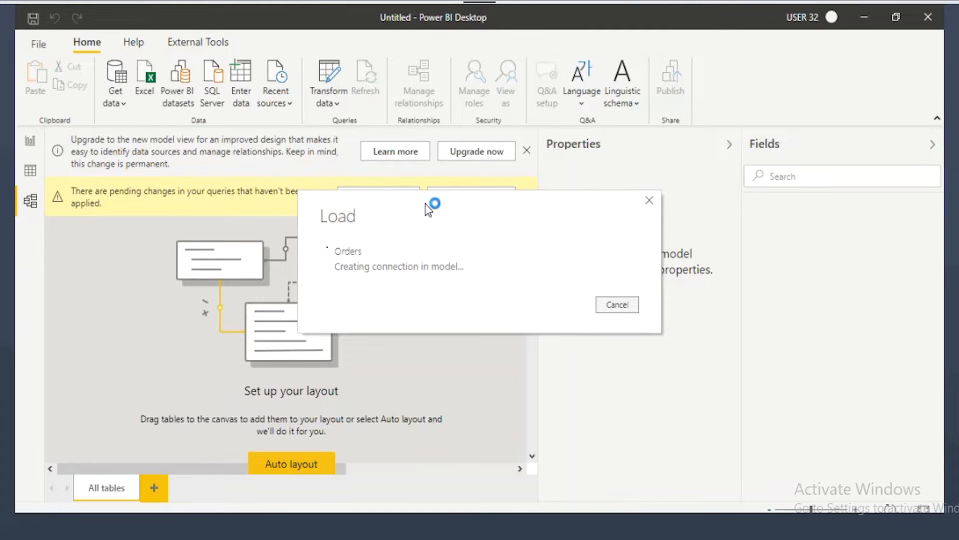
pyautogui.click(472, 157)
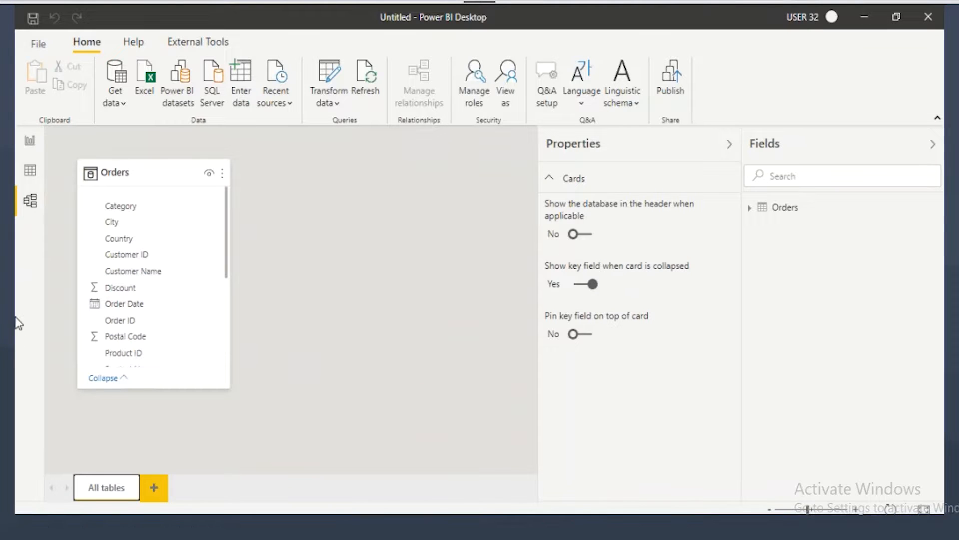
# Examine the Orders table's rows and fields in the Data view and return to the Report view
pyautogui.click(27, 144)
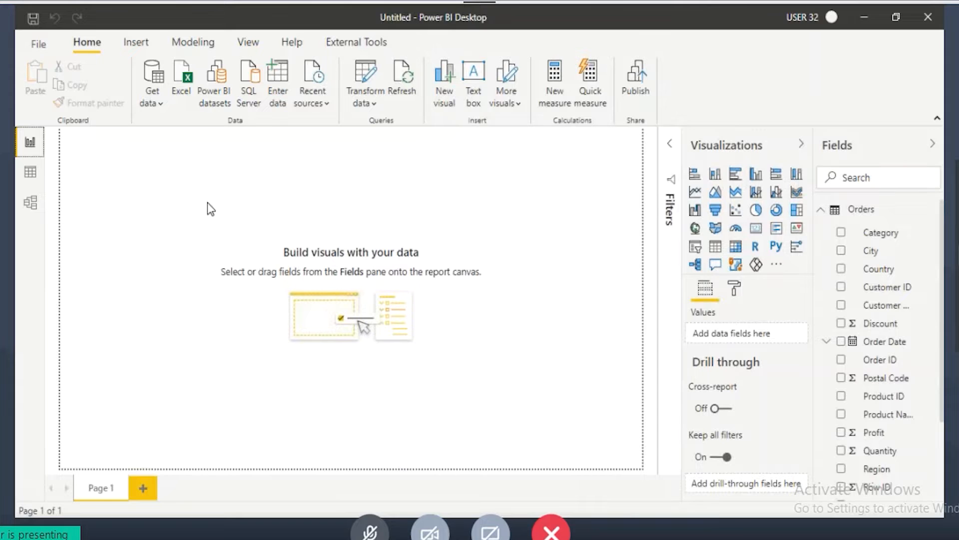
pyautogui.click(26, 175)
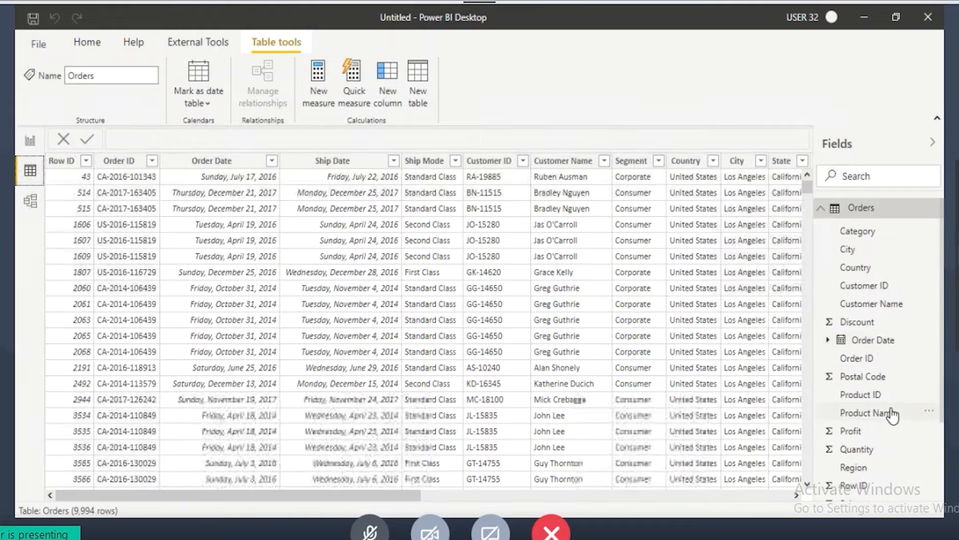
pyautogui.scroll(-3, 892, 415)
pyautogui.click(859, 407)
pyautogui.click(28, 145)
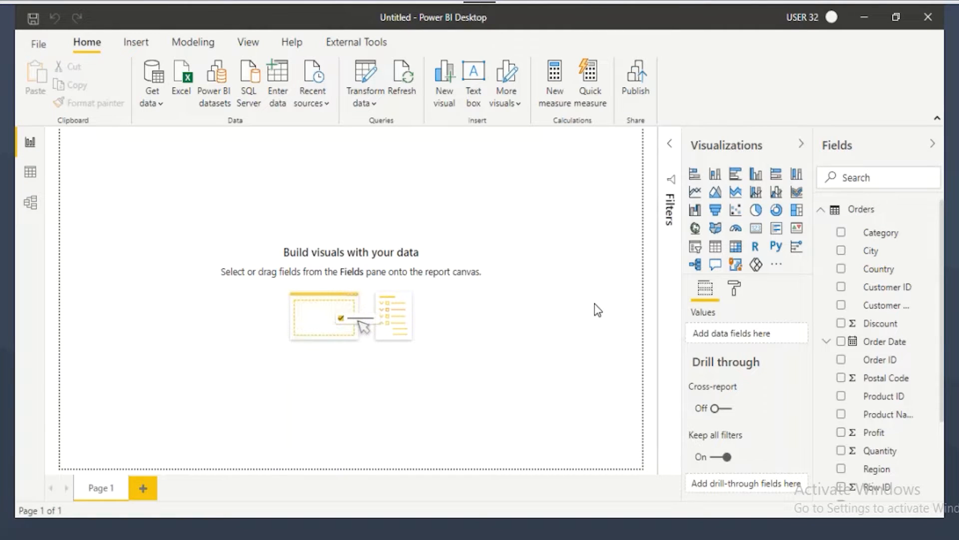
# Set the report's page view to Actual size
pyautogui.click(248, 42)
pyautogui.click(392, 100)
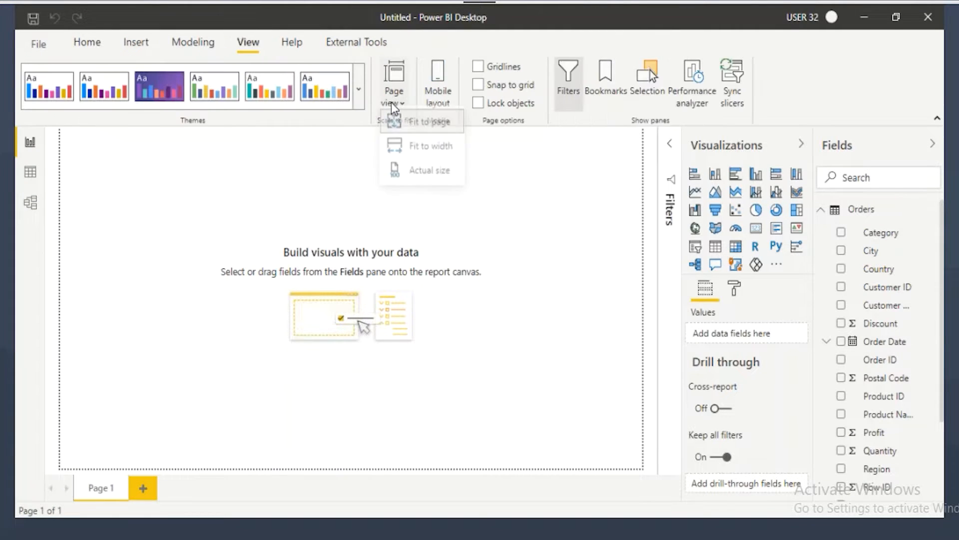
pyautogui.click(432, 177)
# Add a small Card visual near the page's upper left corner showing the Sales field, and collapse the filters
pyautogui.click(756, 228)
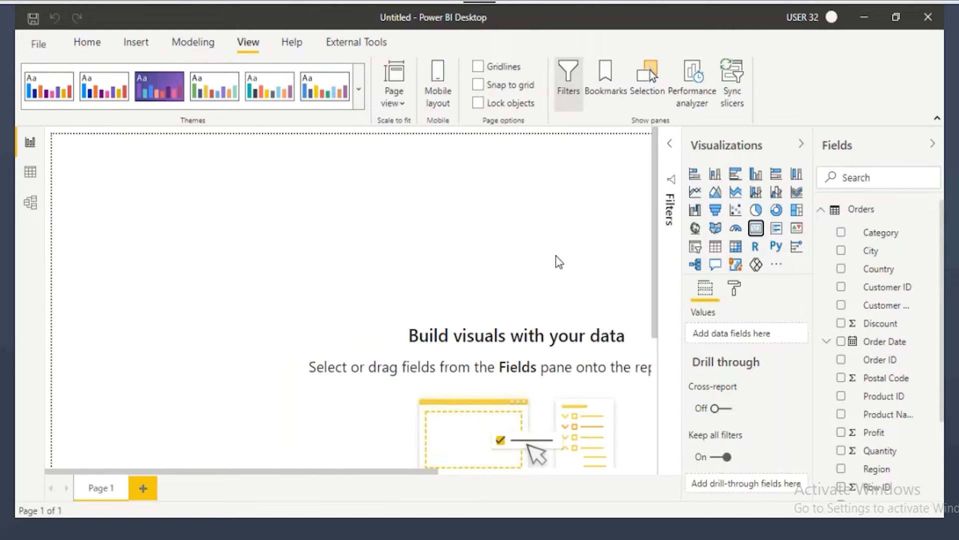
pyautogui.moveTo(261, 343); pyautogui.dragTo(171, 228)
pyautogui.scroll(-2, 880, 465)
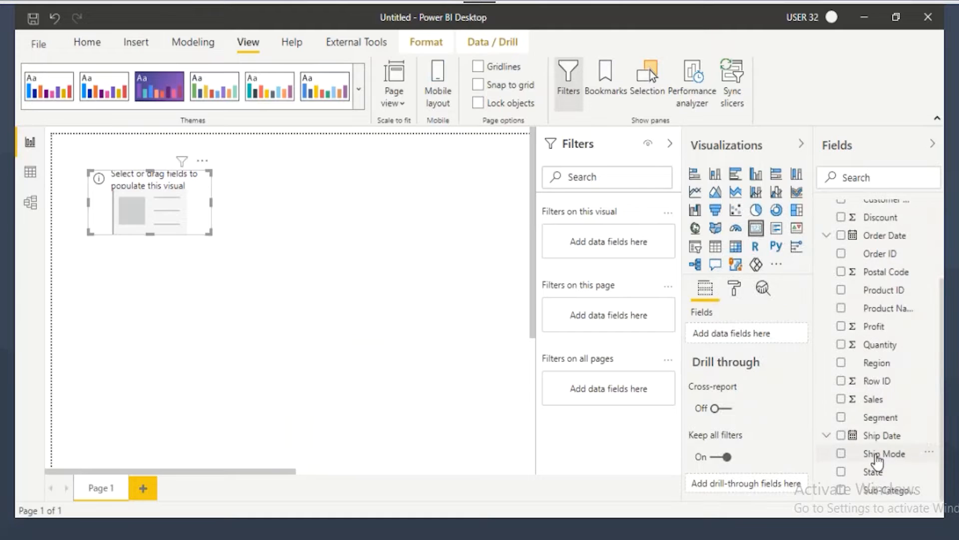
pyautogui.moveTo(874, 399); pyautogui.dragTo(168, 228)
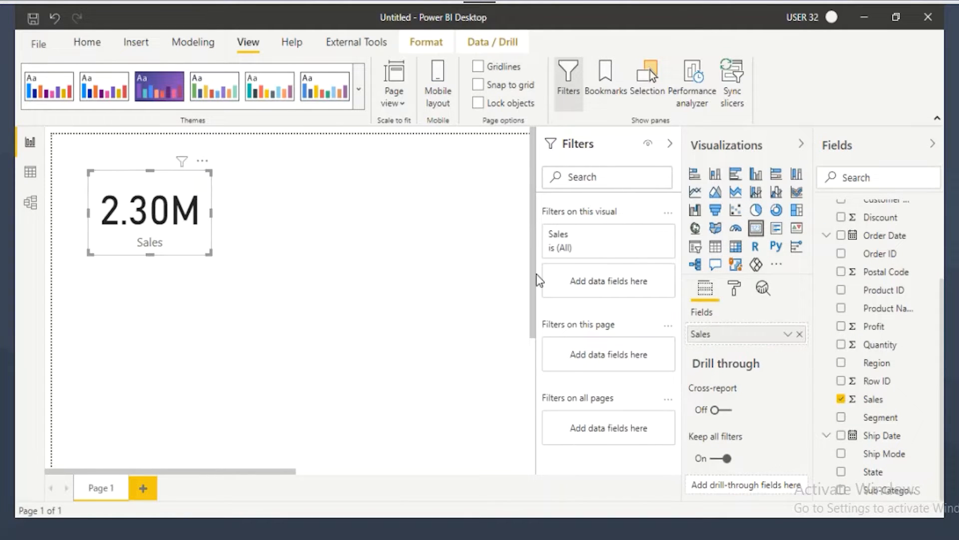
pyautogui.click(671, 145)
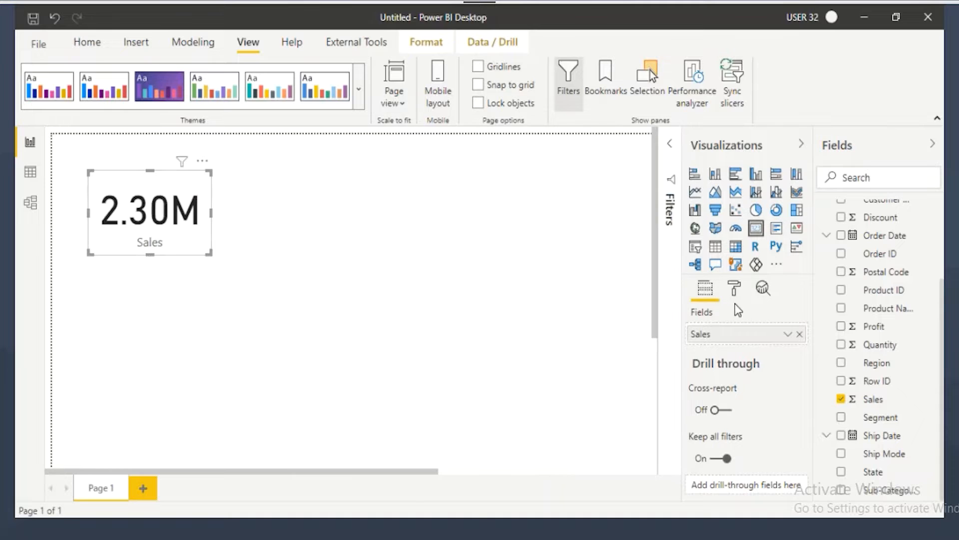
# Turn on the Sales card's border and pick a grey theme color for it
pyautogui.click(735, 290)
pyautogui.scroll(-5, 750, 350)
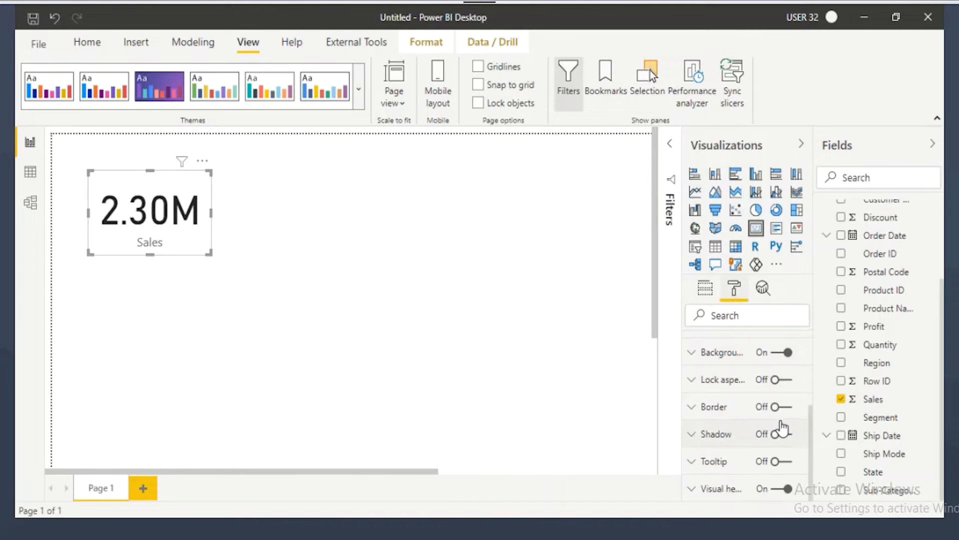
pyautogui.click(787, 409)
pyautogui.click(719, 413)
pyautogui.click(710, 452)
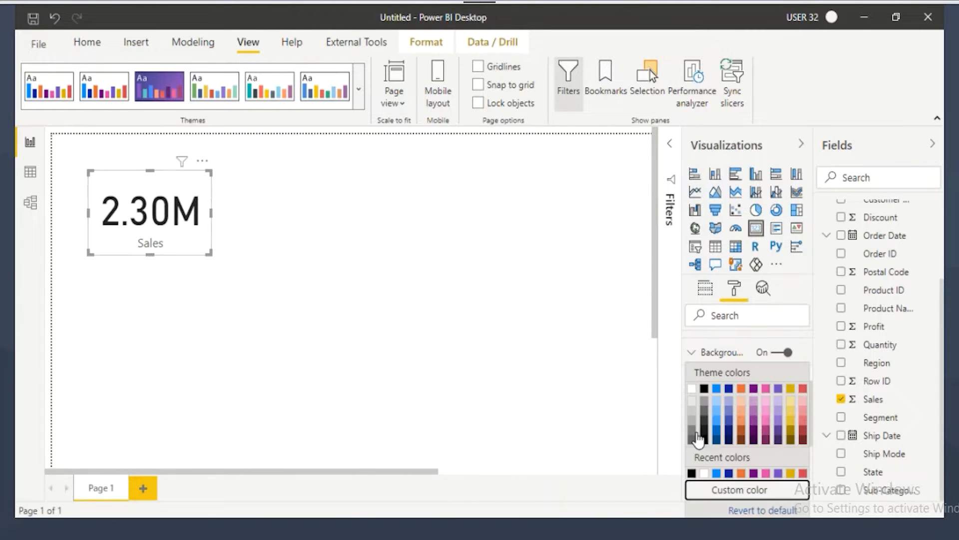
pyautogui.click(696, 426)
pyautogui.click(702, 407)
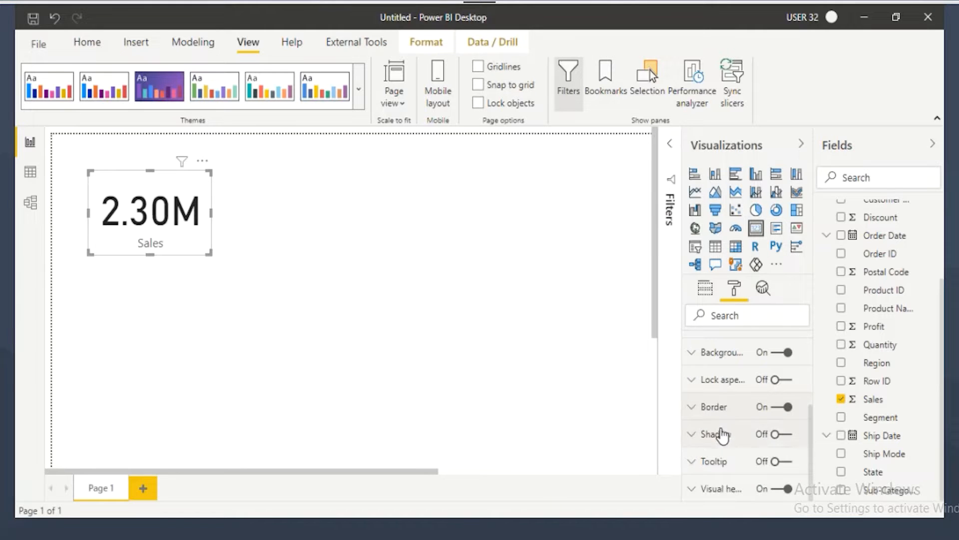
# Turn on the Sales card's shadow with the position set to Inside, and move the card slightly up and left
pyautogui.click(782, 434)
pyautogui.click(718, 434)
pyautogui.scroll(-2, 720, 439)
pyautogui.click(720, 452)
pyautogui.click(710, 488)
pyautogui.moveTo(181, 242); pyautogui.dragTo(176, 221)
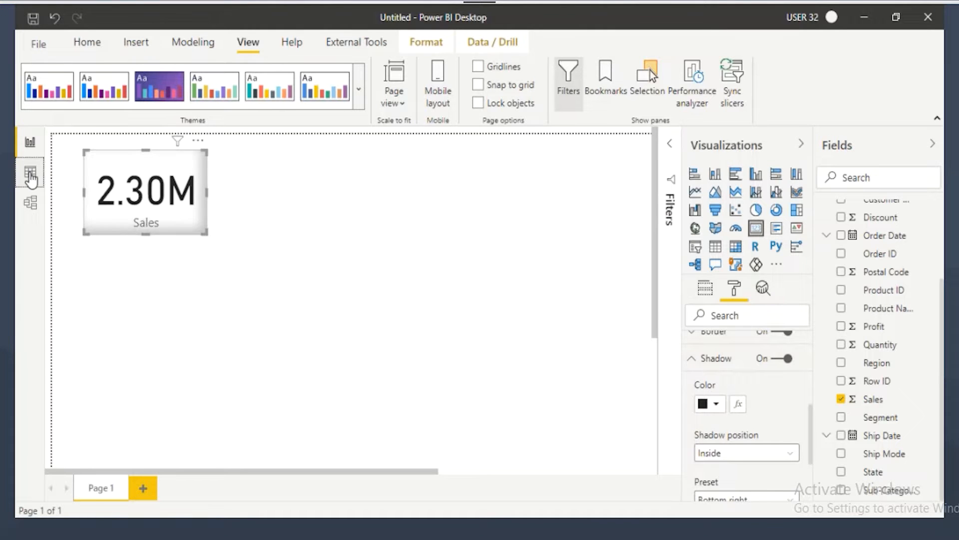
# Display the Category column's filter values in the Data view of the Orders table
pyautogui.click(30, 172)
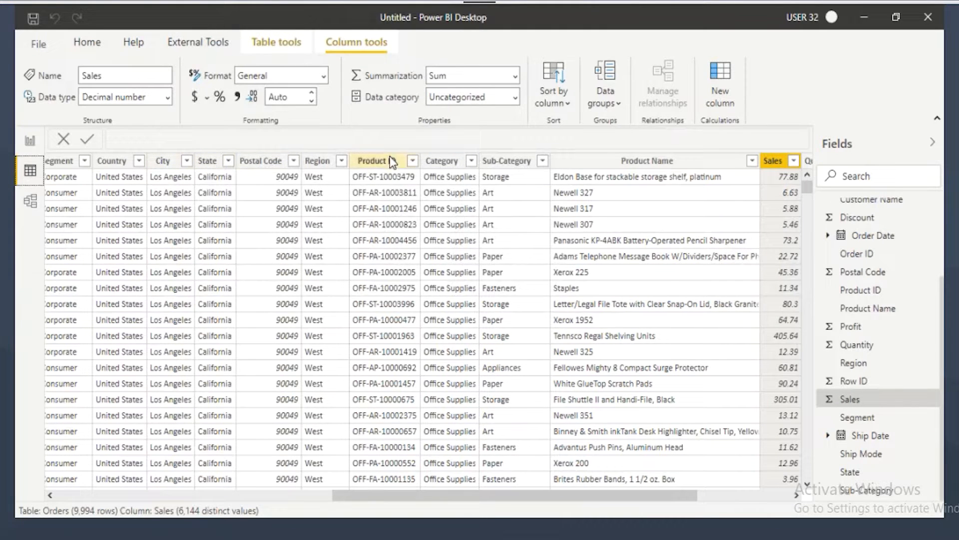
pyautogui.click(461, 163)
pyautogui.click(472, 161)
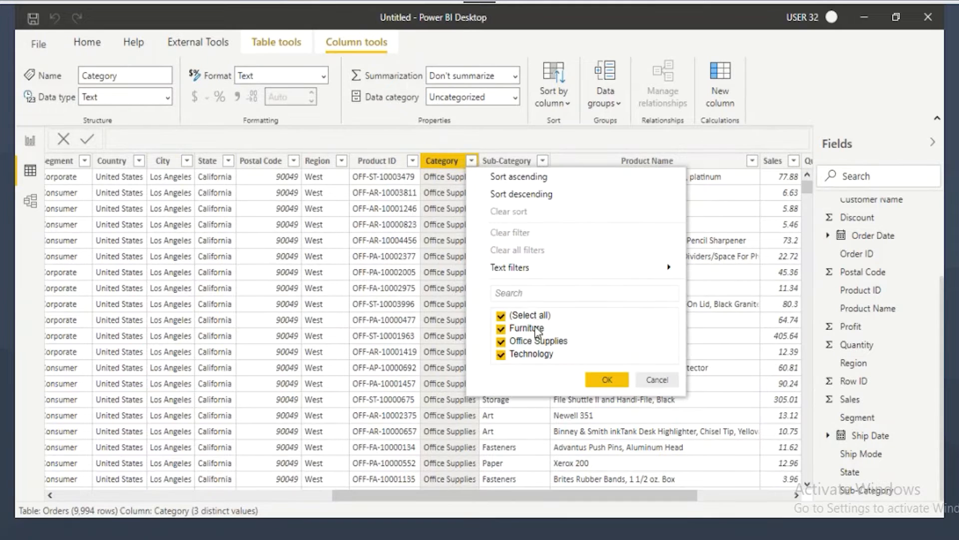
pyautogui.moveTo(527, 338); pyautogui.dragTo(580, 338)
pyautogui.moveTo(509, 350); pyautogui.dragTo(565, 345)
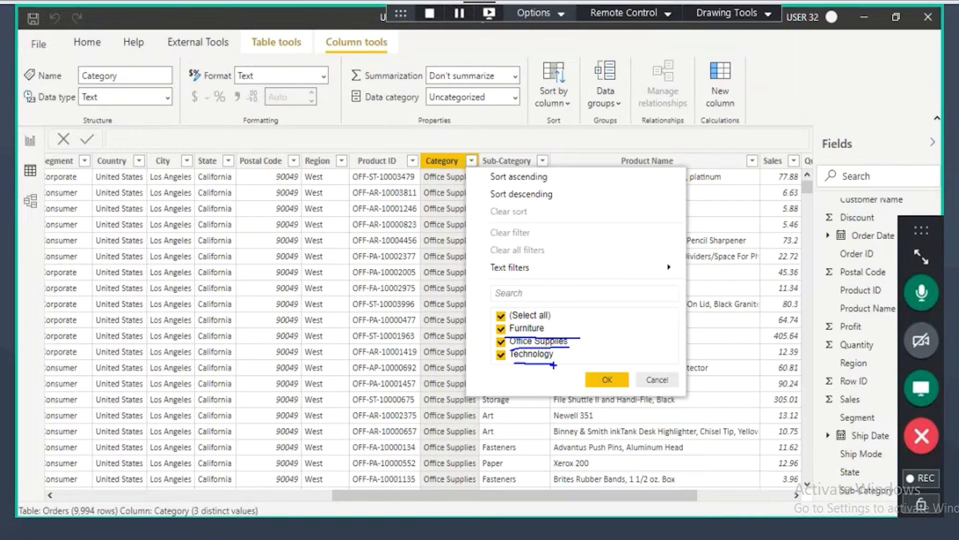
pyautogui.moveTo(596, 221)
pyautogui.mouseDown()
pyautogui.moveTo(615, 226)
pyautogui.moveTo(619, 258)
pyautogui.mouseUp()
pyautogui.moveTo(646, 218)
pyautogui.mouseDown()
pyautogui.moveTo(652, 240)
pyautogui.moveTo(642, 259)
pyautogui.mouseUp()
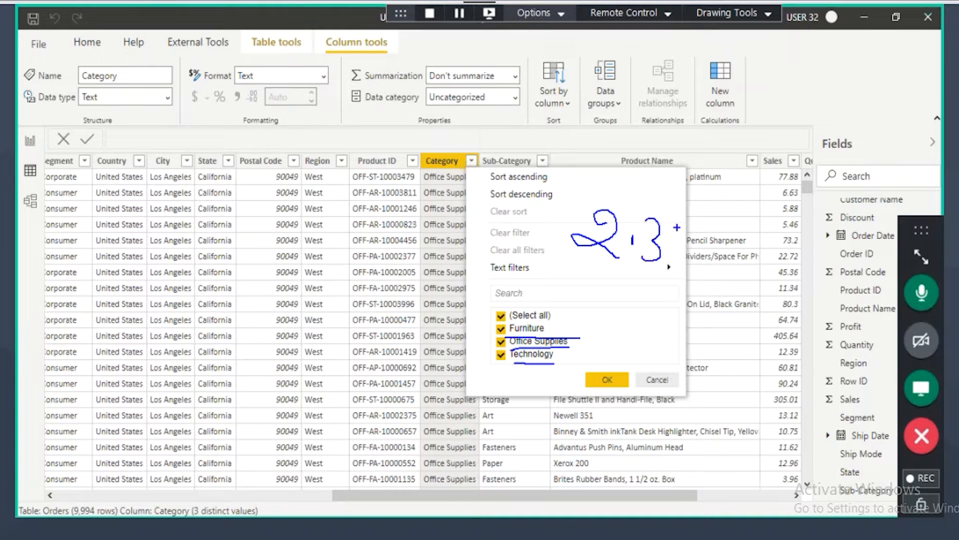
pyautogui.moveTo(690, 233); pyautogui.dragTo(709, 244)
pyautogui.moveTo(496, 333)
pyautogui.mouseDown()
pyautogui.moveTo(541, 336)
pyautogui.moveTo(585, 260)
pyautogui.moveTo(589, 293)
pyautogui.mouseUp()
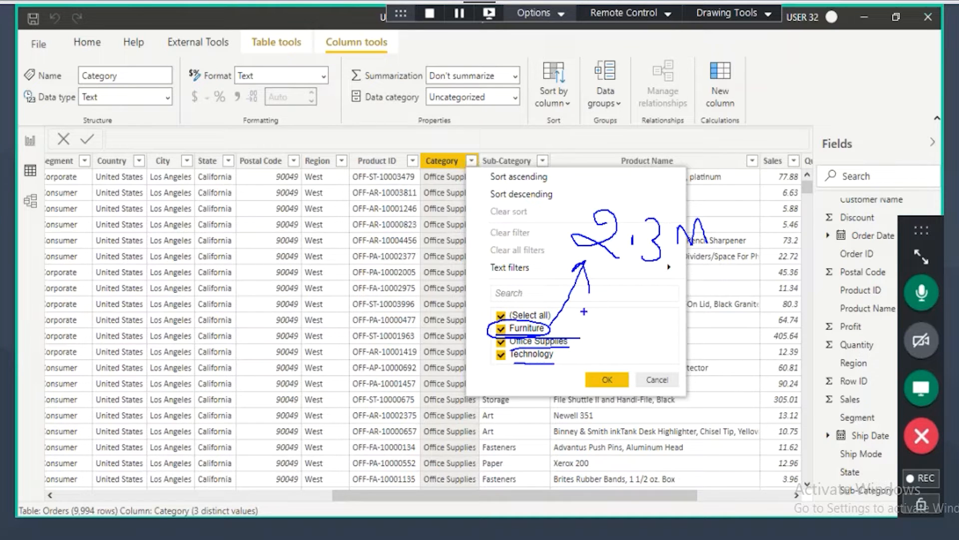
pyautogui.moveTo(572, 341)
pyautogui.mouseDown()
pyautogui.moveTo(606, 284)
pyautogui.moveTo(595, 302)
pyautogui.mouseUp()
pyautogui.moveTo(558, 360)
pyautogui.mouseDown()
pyautogui.moveTo(638, 295)
pyautogui.moveTo(627, 308)
pyautogui.moveTo(659, 314)
pyautogui.mouseUp()
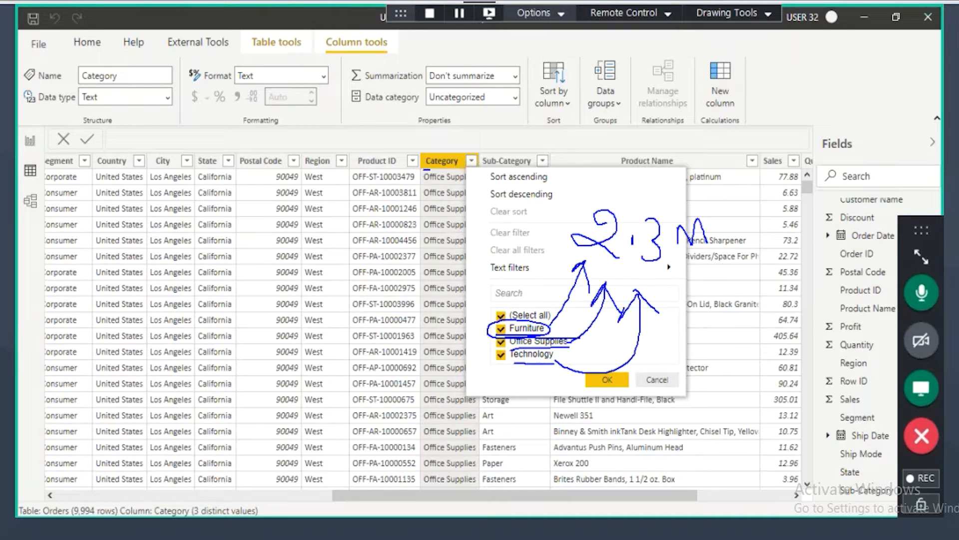
pyautogui.moveTo(422, 171); pyautogui.dragTo(419, 168)
pyautogui.moveTo(469, 338); pyautogui.dragTo(488, 331)
pyautogui.moveTo(440, 360)
pyautogui.mouseDown()
pyautogui.moveTo(489, 344)
pyautogui.moveTo(499, 358)
pyautogui.moveTo(488, 373)
pyautogui.mouseUp()
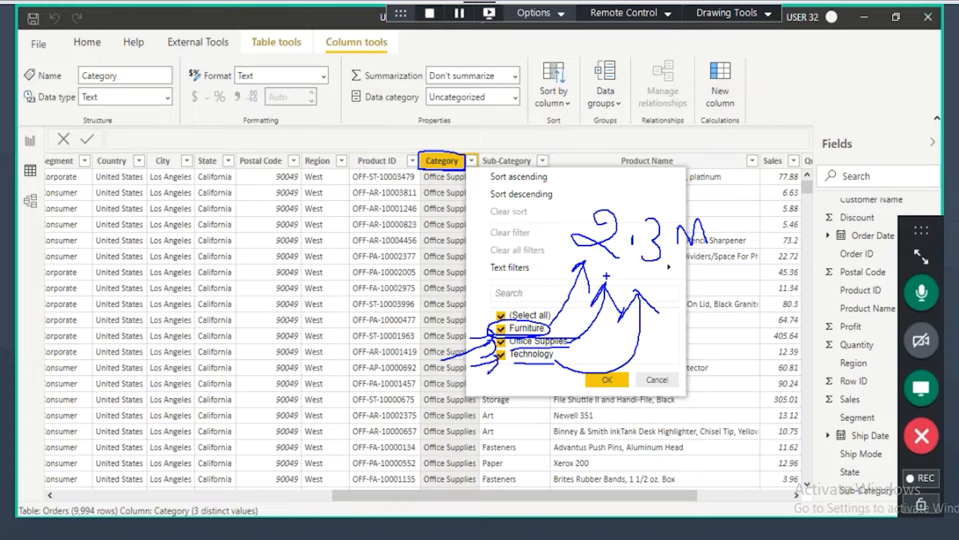
pyautogui.press('Escape')
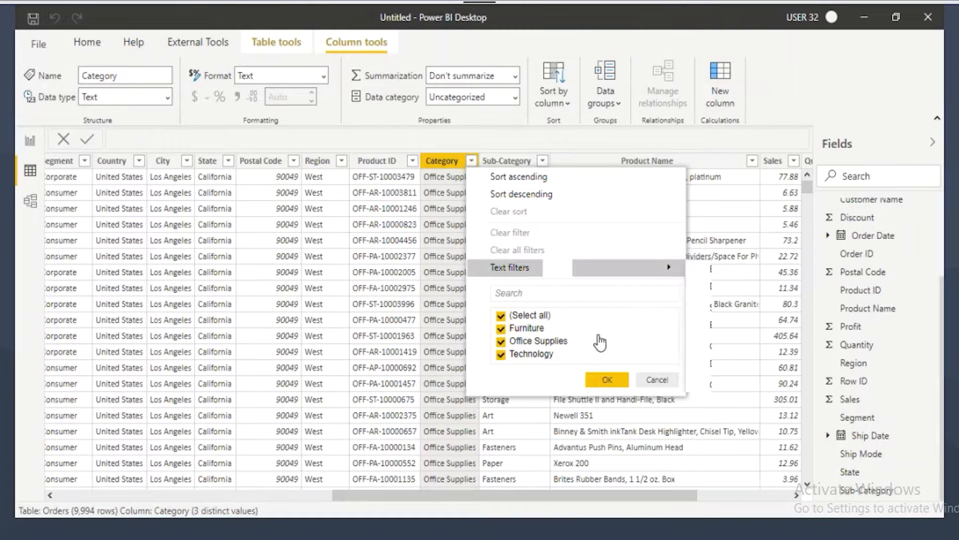
# Cancel the Category filter and look at the Sales card in the Report view
pyautogui.click(673, 379)
pyautogui.click(31, 139)
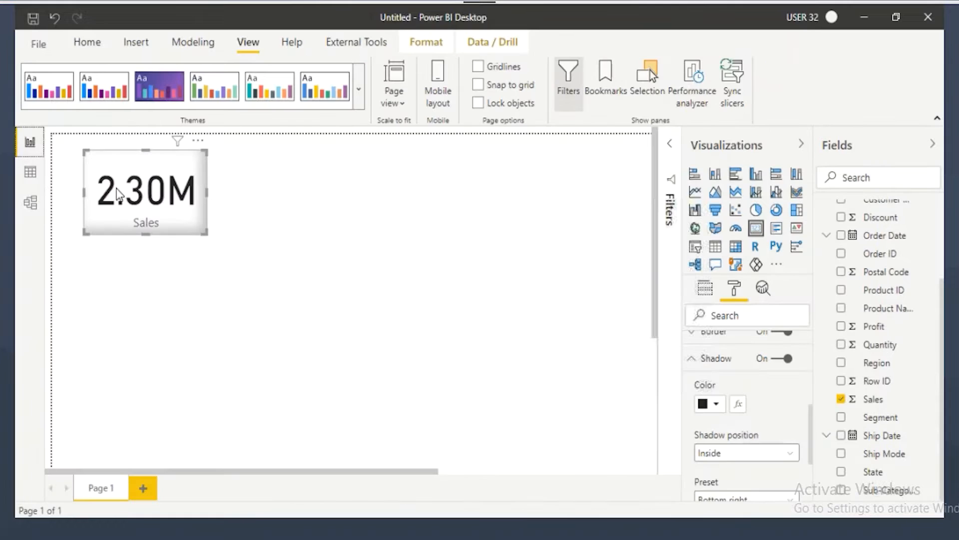
# Display the Sub-Category column's filter values in the Data view of the Orders table
pyautogui.click(30, 171)
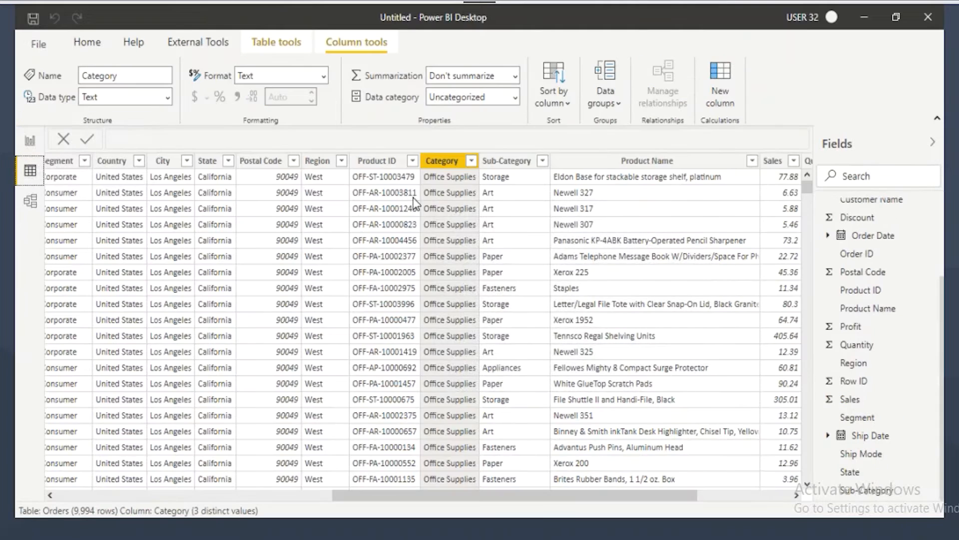
pyautogui.click(505, 161)
pyautogui.click(543, 161)
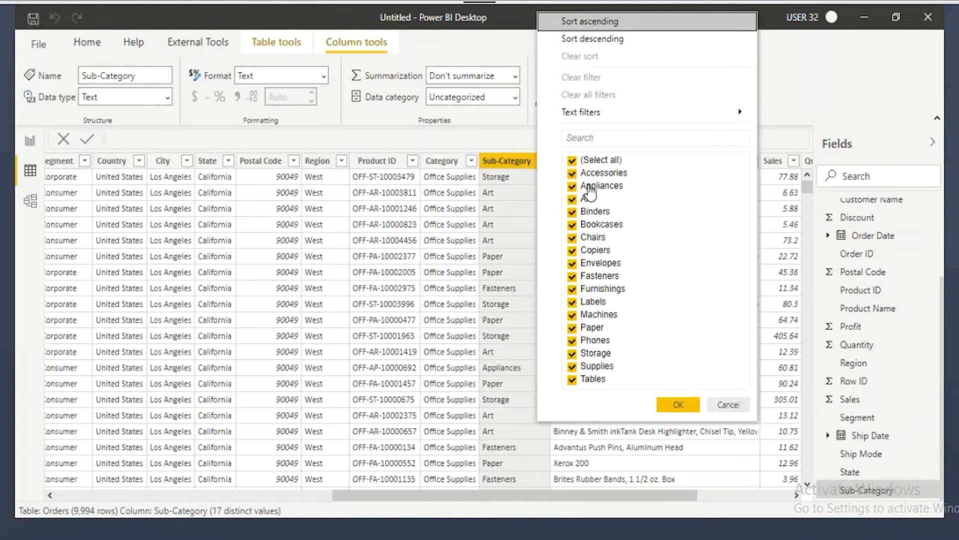
pyautogui.hotkey('ctrl', '2')
pyautogui.moveTo(565, 171)
pyautogui.mouseDown()
pyautogui.moveTo(638, 340)
pyautogui.moveTo(645, 384)
pyautogui.mouseUp()
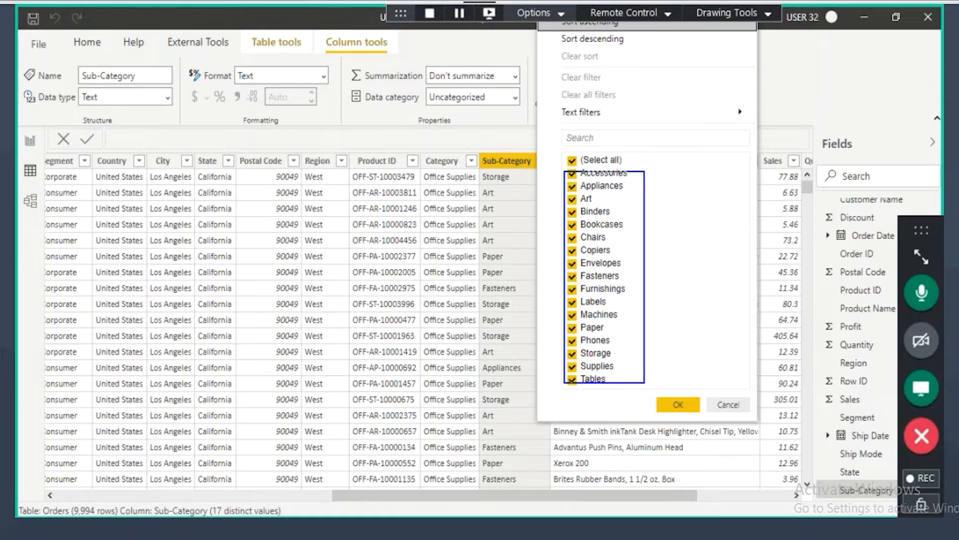
pyautogui.moveTo(634, 175); pyautogui.dragTo(665, 154)
pyautogui.moveTo(630, 183); pyautogui.dragTo(675, 182)
pyautogui.moveTo(600, 200)
pyautogui.mouseDown()
pyautogui.moveTo(706, 207)
pyautogui.moveTo(685, 219)
pyautogui.mouseUp()
pyautogui.moveTo(616, 212); pyautogui.dragTo(716, 233)
pyautogui.moveTo(702, 214)
pyautogui.mouseDown()
pyautogui.moveTo(709, 223)
pyautogui.moveTo(680, 246)
pyautogui.mouseUp()
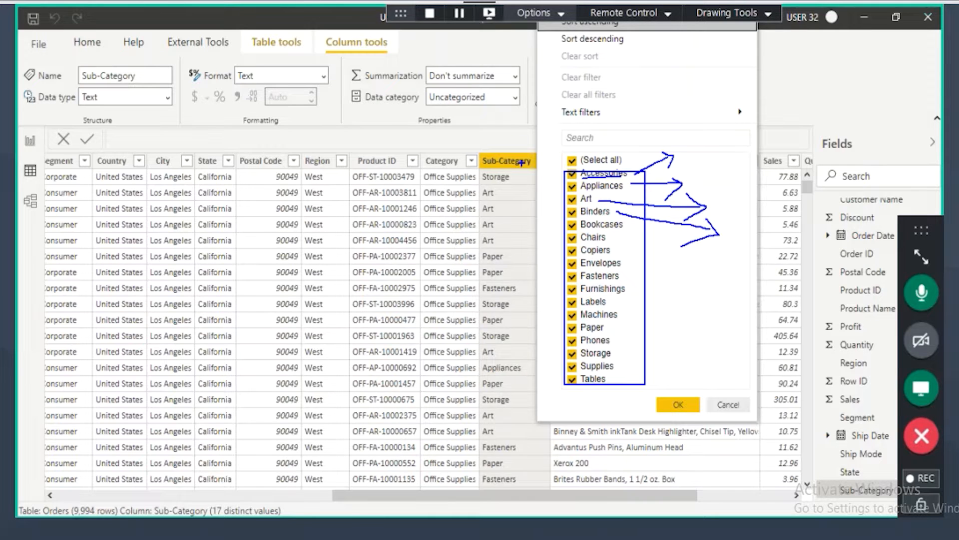
pyautogui.moveTo(477, 161); pyautogui.dragTo(547, 158)
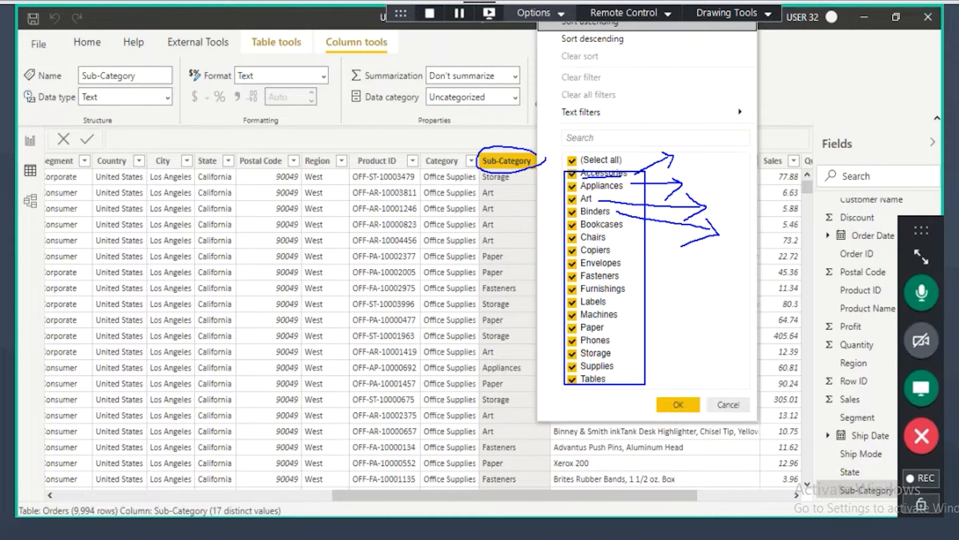
# Annotate the Sub-Category filter list with a handwritten 2.3M, and cancel the filter without changing it
pyautogui.moveTo(655, 92)
pyautogui.mouseDown()
pyautogui.moveTo(667, 105)
pyautogui.moveTo(702, 89)
pyautogui.moveTo(717, 95)
pyautogui.mouseUp()
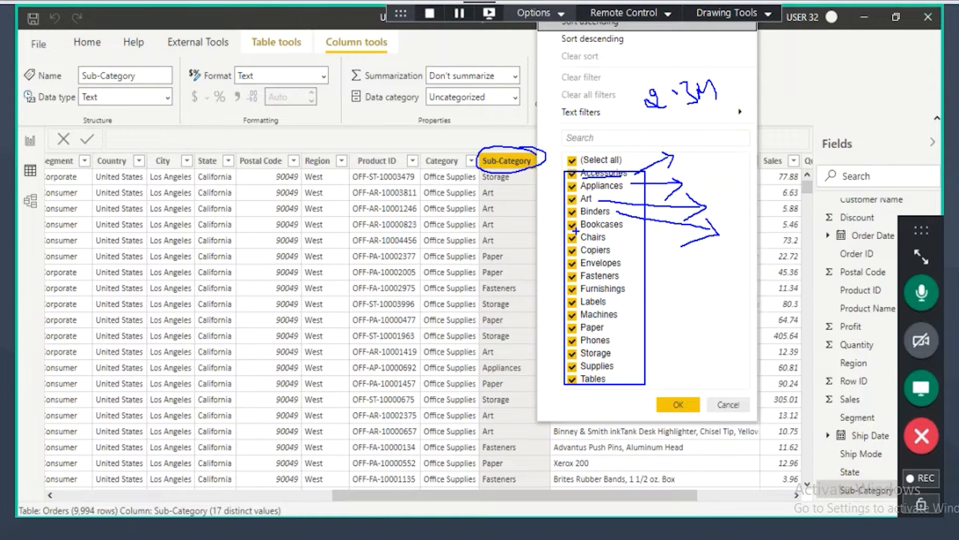
pyautogui.moveTo(503, 106); pyautogui.dragTo(514, 155)
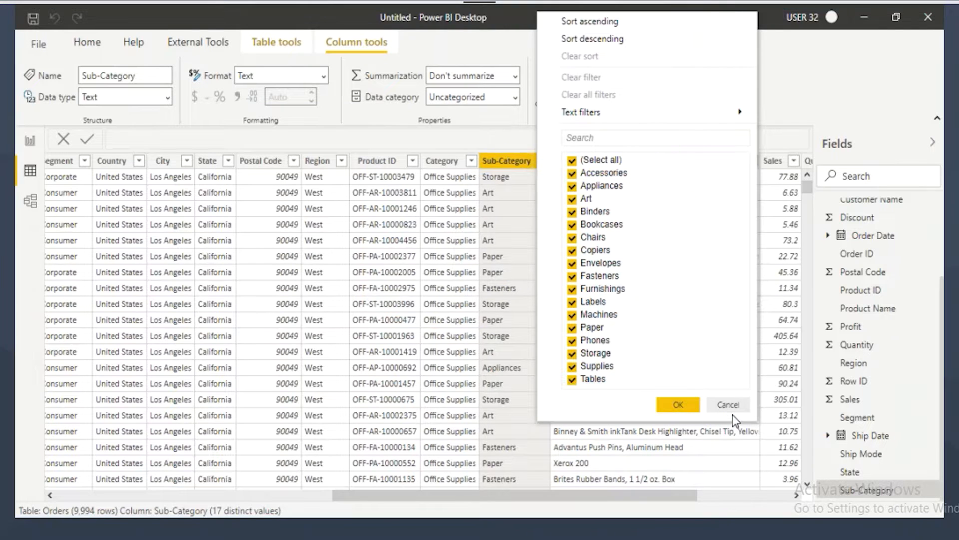
pyautogui.click(728, 406)
# Display the Product Name column's filter values, cancel the filter, and return to the Report view with the Sales card deselected
pyautogui.click(733, 162)
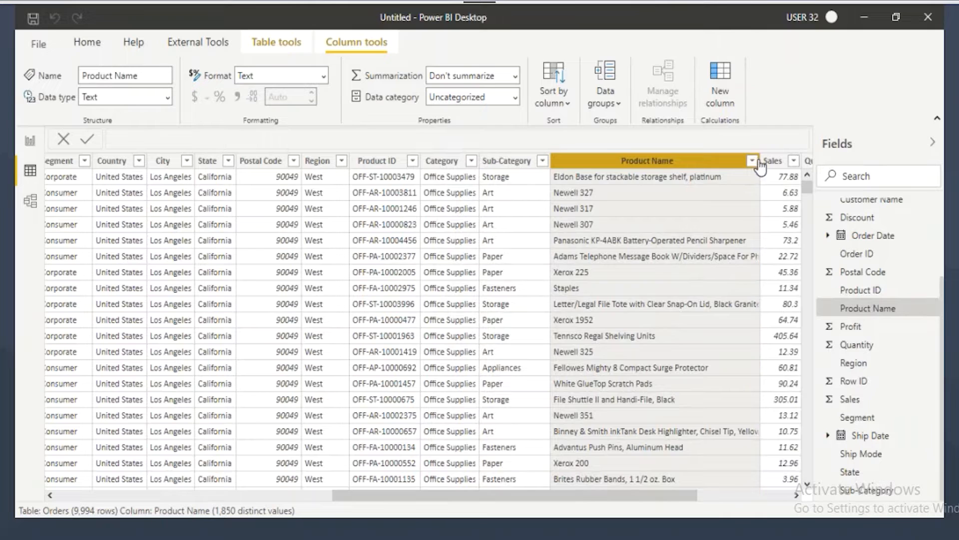
pyautogui.click(752, 160)
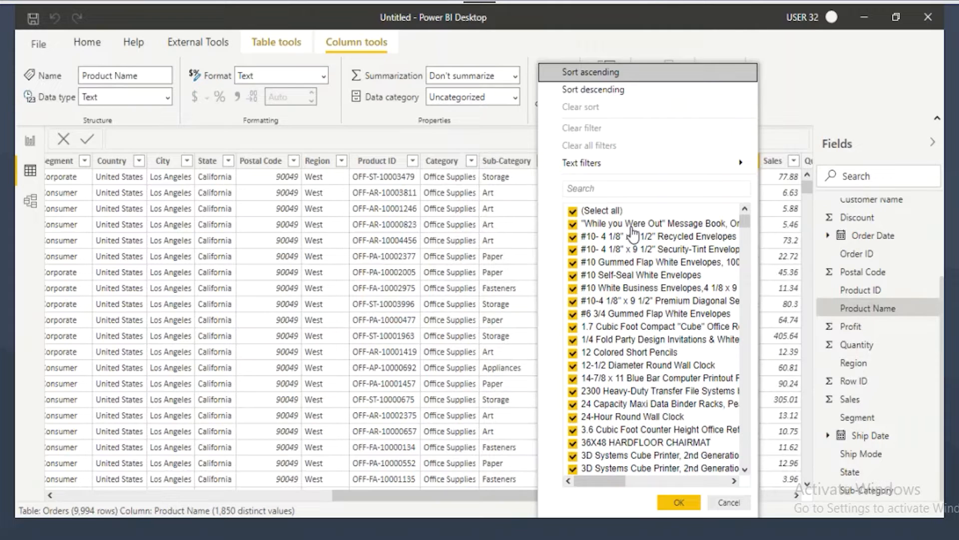
pyautogui.click(729, 502)
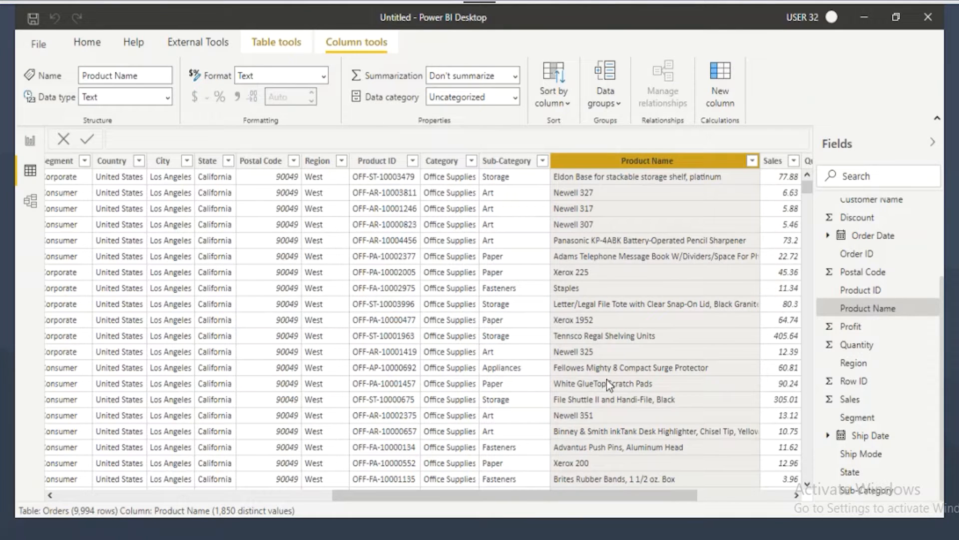
pyautogui.click(30, 141)
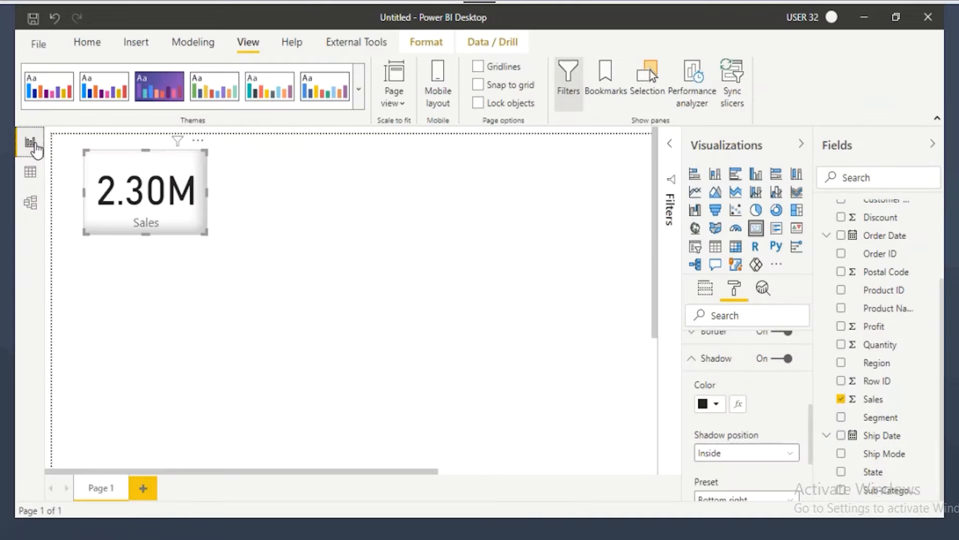
pyautogui.click(290, 186)
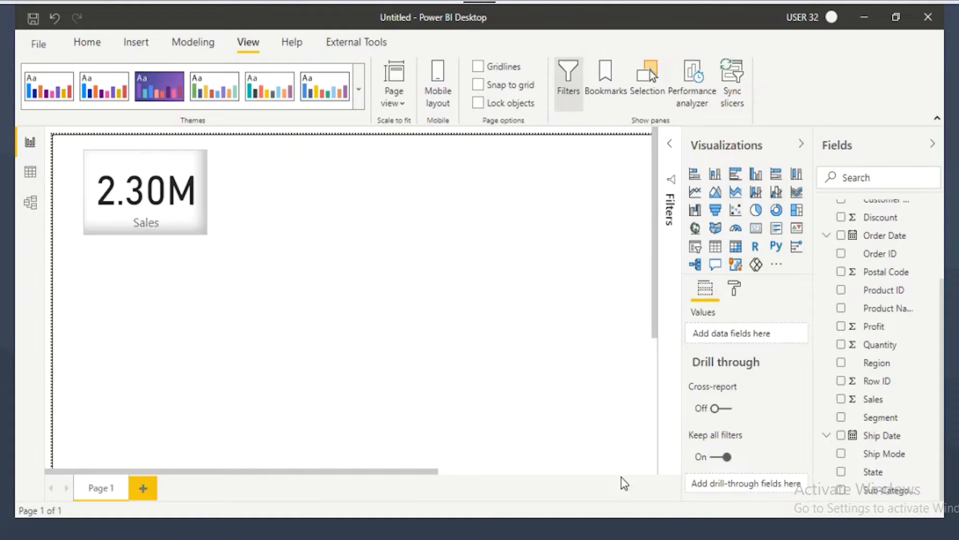
# Switch to the Notepad notes and add the heading "Pie Chart" under "Visuals for Visualizing Categorical Data"
pyautogui.hotkey('alt', 'Tab')
pyautogui.press('Return')
pyautogui.press('Return')
pyautogui.write('Pie Chart')
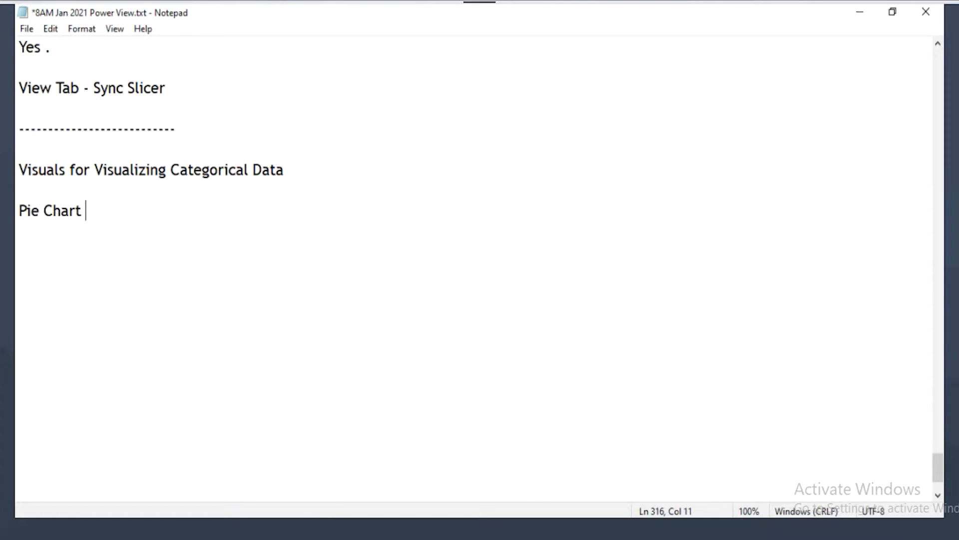
# Add the lines "Purpose", "Field Wells" and "Formatting Options" below the Pie Chart heading, and highlight the three lines
pyautogui.moveTo(21, 207); pyautogui.dragTo(82, 199)
pyautogui.click(91, 207)
pyautogui.press('Return')
pyautogui.press('Return')
pyautogui.write('Purpose')
pyautogui.press('Return')
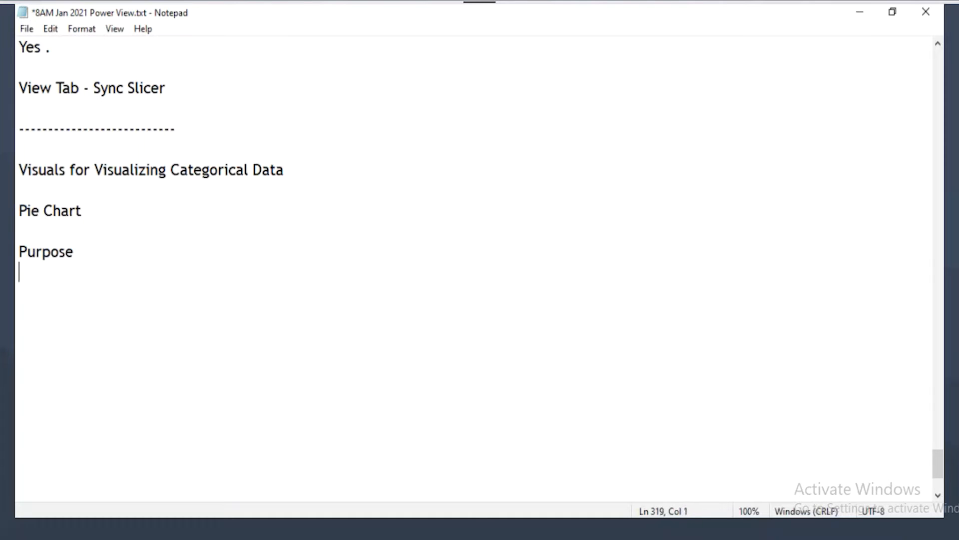
pyautogui.write('Field Wells')
pyautogui.press('Return')
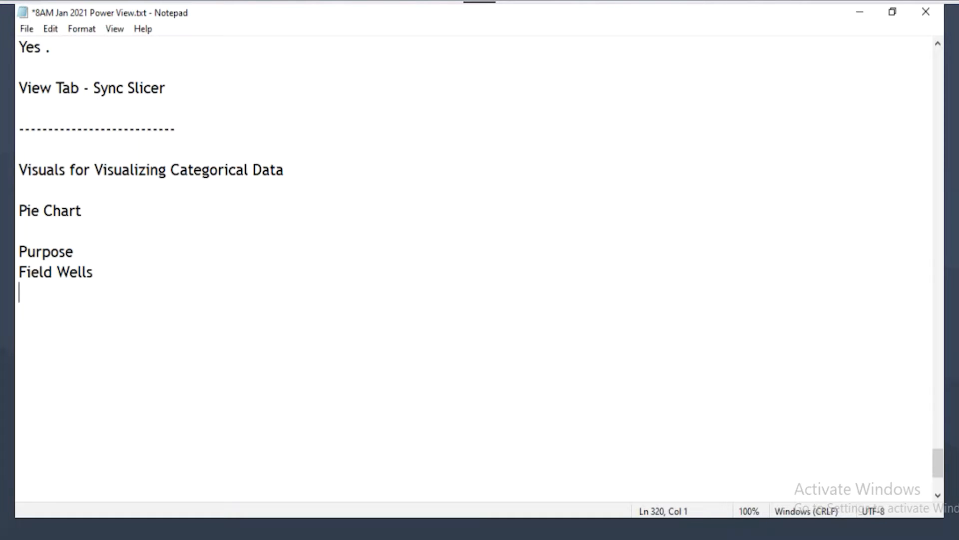
pyautogui.write('Formatting Options')
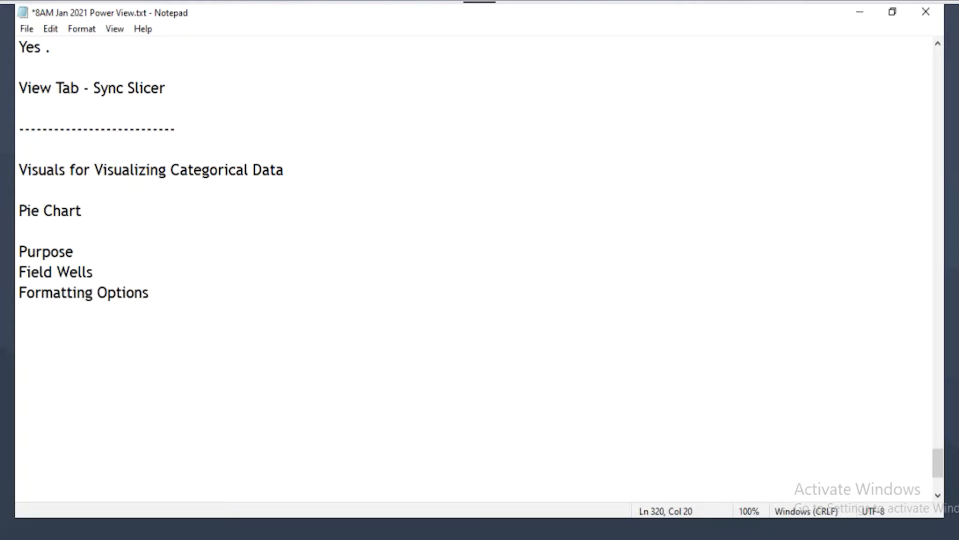
pyautogui.moveTo(18, 292); pyautogui.dragTo(155, 292)
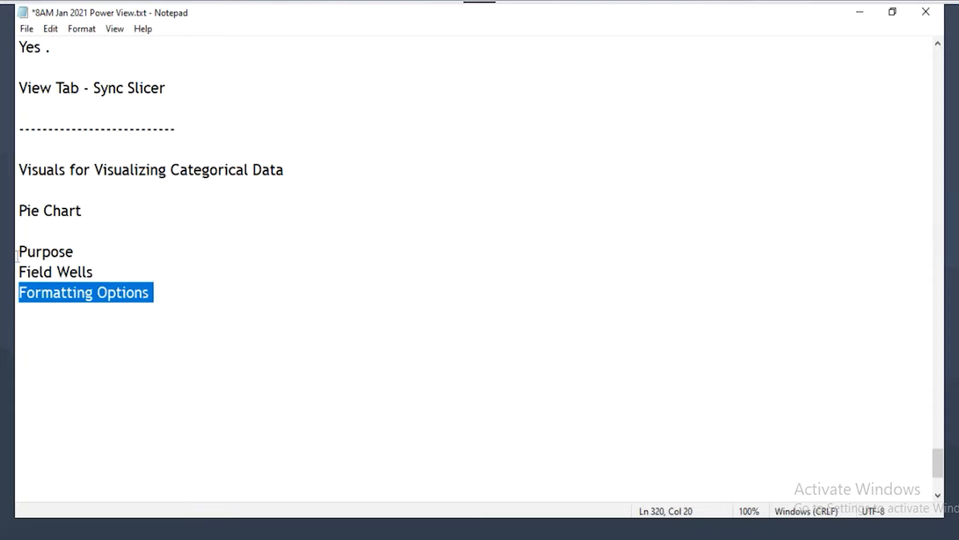
pyautogui.moveTo(18, 253); pyautogui.dragTo(167, 293)
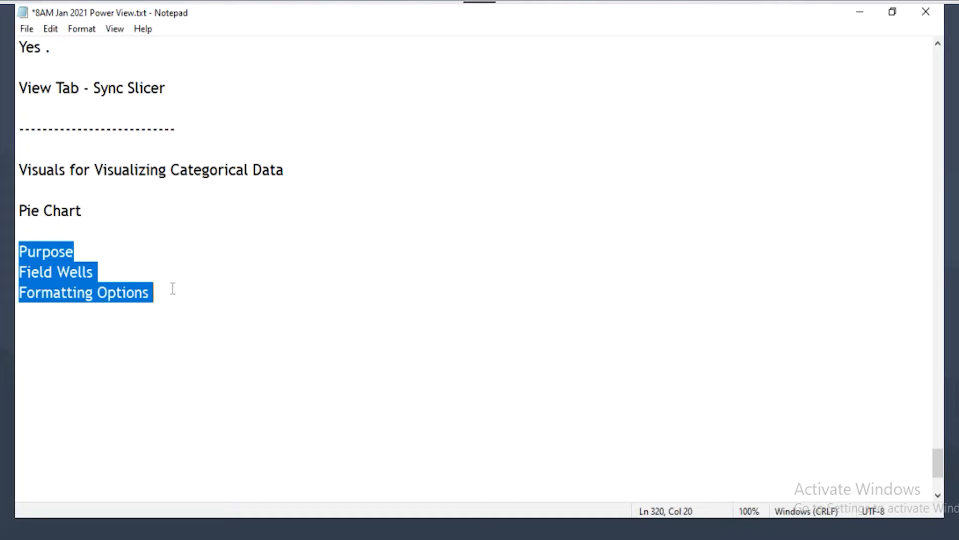
# Switch to Power BI Desktop, add an empty pie chart to the page, enlarge it and place it beside the Sales card
pyautogui.hotkey('alt', 'Tab')
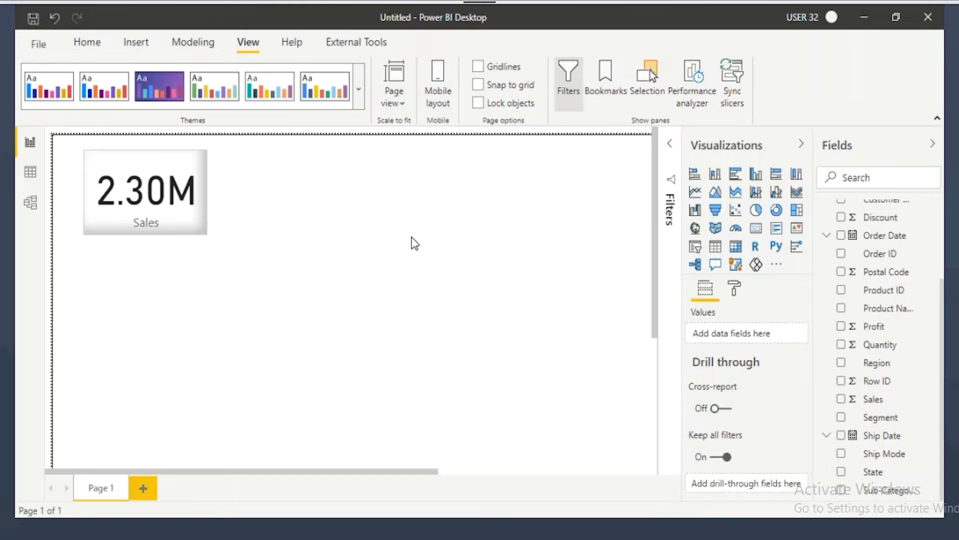
pyautogui.click(756, 209)
pyautogui.moveTo(154, 325); pyautogui.dragTo(345, 205)
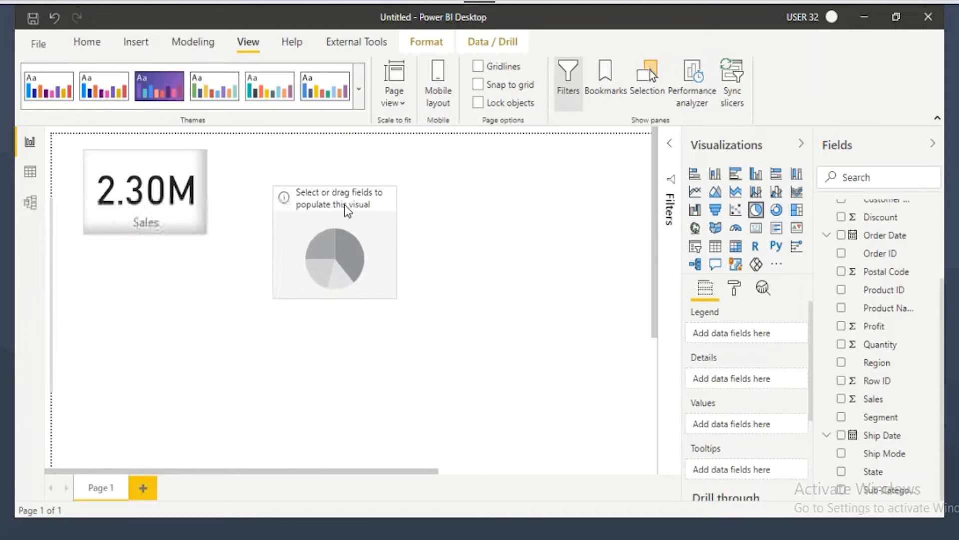
pyautogui.moveTo(391, 289); pyautogui.dragTo(525, 391)
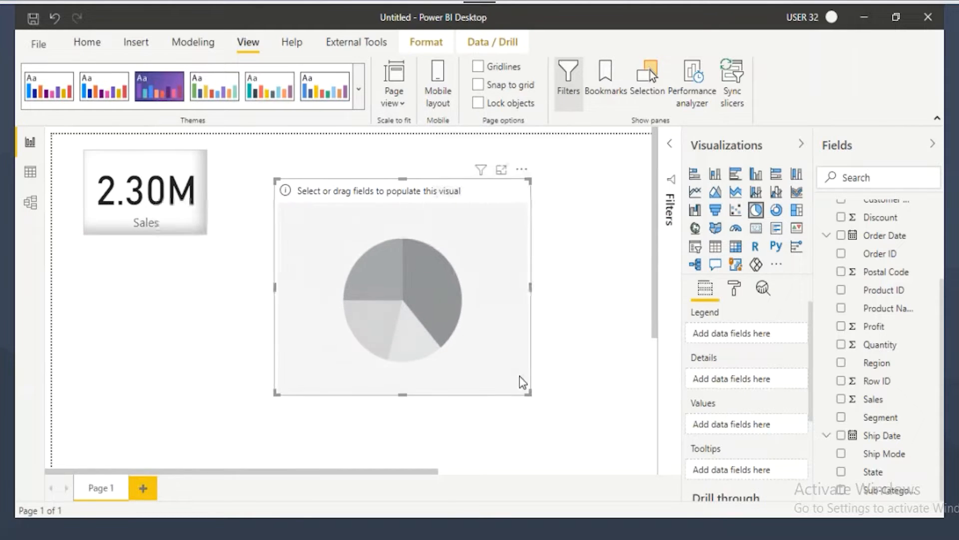
pyautogui.moveTo(408, 254); pyautogui.dragTo(389, 251)
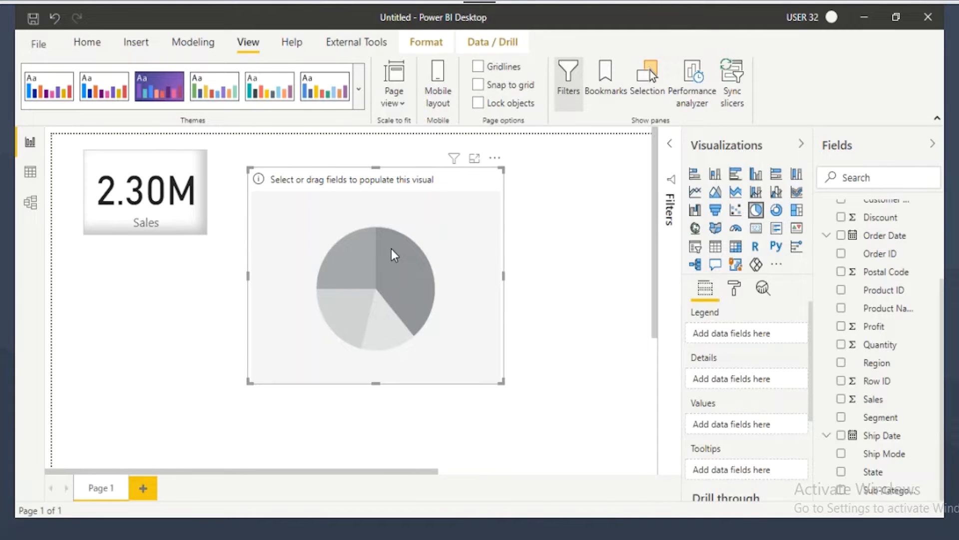
pyautogui.moveTo(347, 282); pyautogui.dragTo(414, 254)
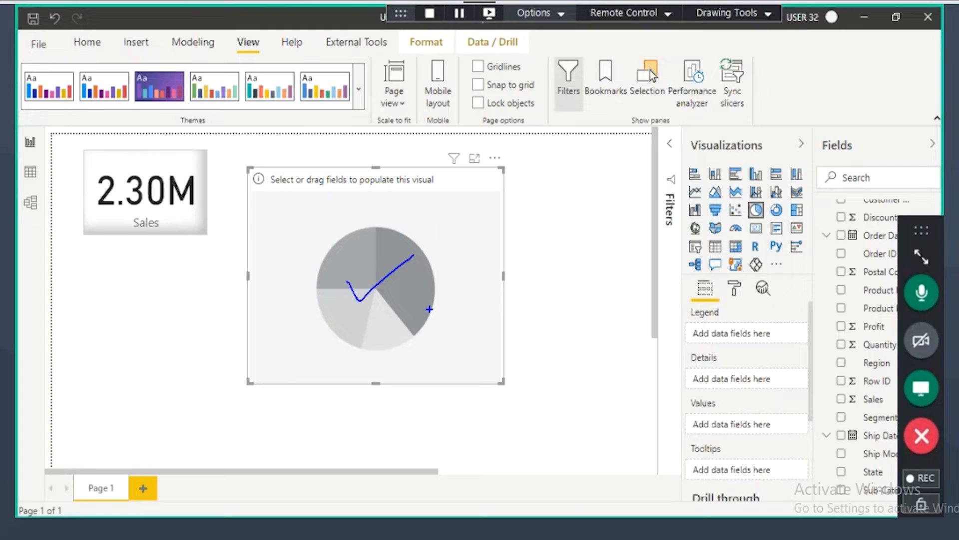
pyautogui.press('Escape')
# Switch to the Notepad notes and add the sentence "Pie Chart is used for Visualizing Categorical Data" below Formatting Options
pyautogui.hotkey('alt', 'Tab')
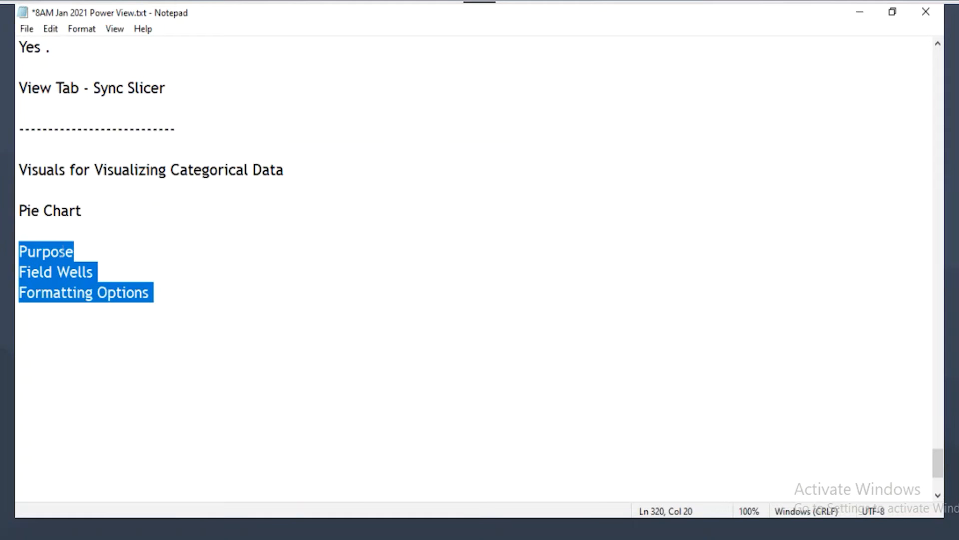
pyautogui.moveTo(19, 211); pyautogui.dragTo(87, 211)
pyautogui.hotkey('ctrl', 'c')
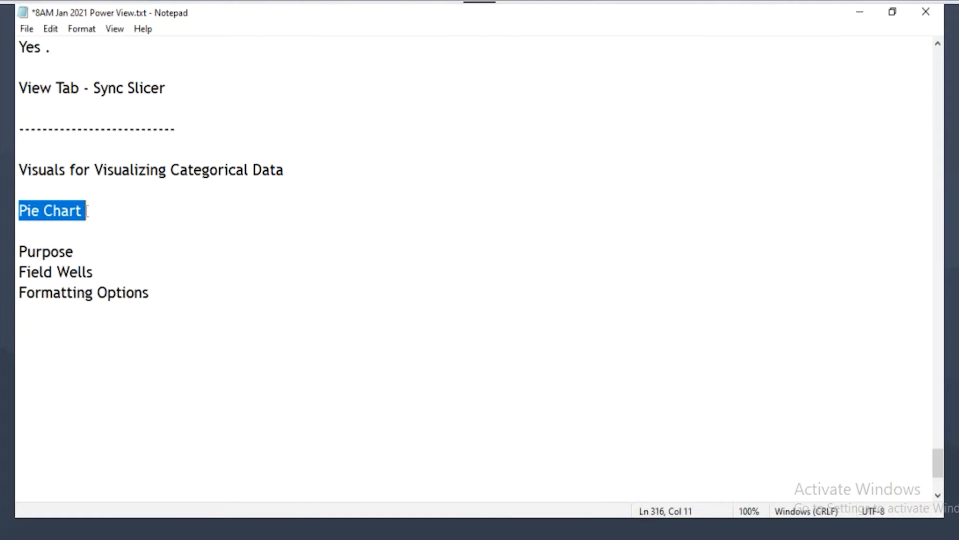
pyautogui.scroll(-3, 111, 287)
pyautogui.click(29, 164)
pyautogui.click(25, 149)
pyautogui.hotkey('ctrl', 'v')
pyautogui.write('is')
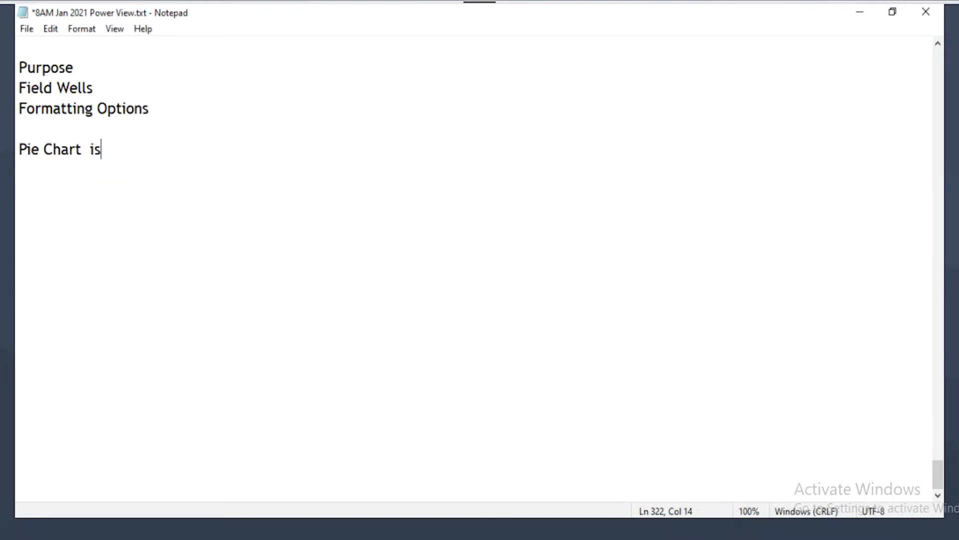
pyautogui.write(' used for ')
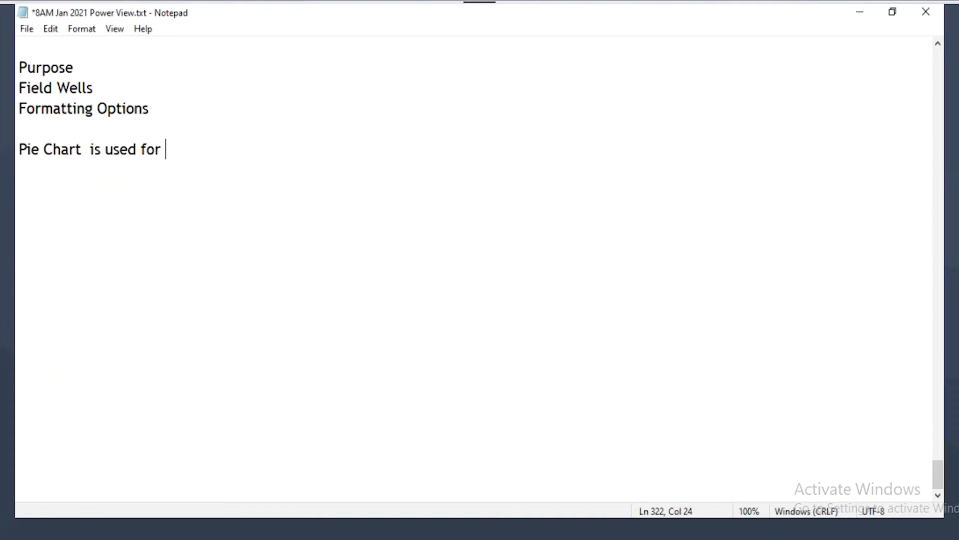
pyautogui.write('Vos')
pyautogui.press('BackSpace')
pyautogui.press('BackSpace')
pyautogui.write('isuals')
pyautogui.press('BackSpace')
pyautogui.write('izing ')
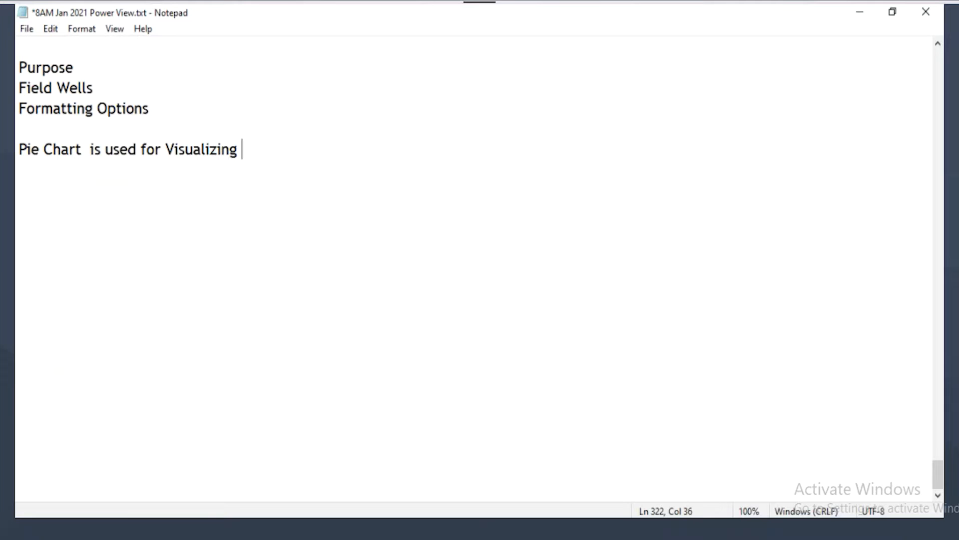
pyautogui.write('Categorical Data')
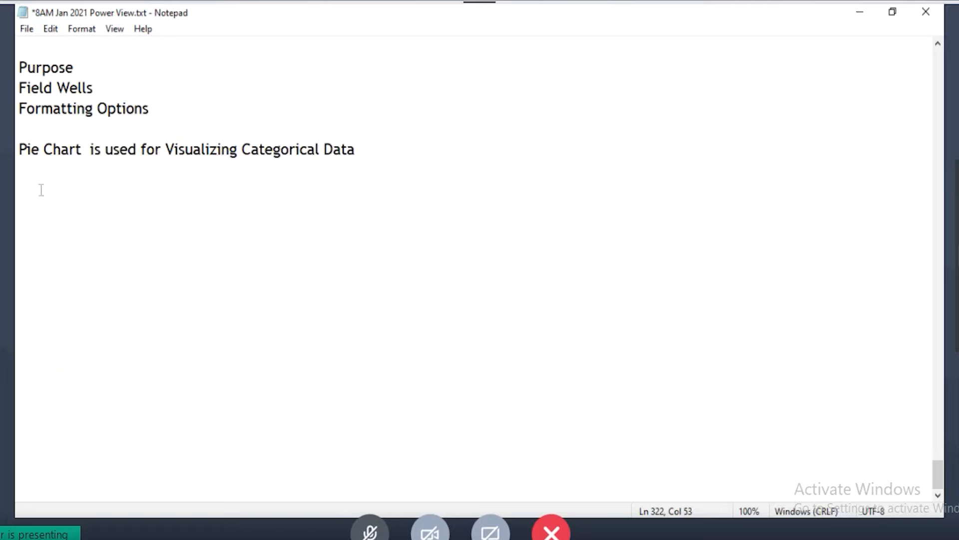
# Show everyone in the meeting's participant view above the shared notes
pyautogui.click(479, 3)
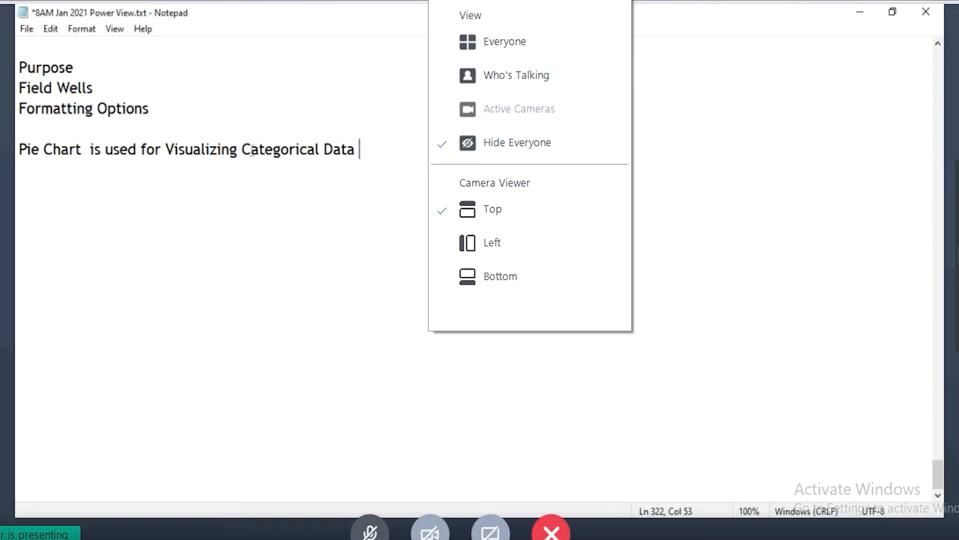
pyautogui.moveTo(251, 150); pyautogui.dragTo(350, 150)
pyautogui.click(29, 68)
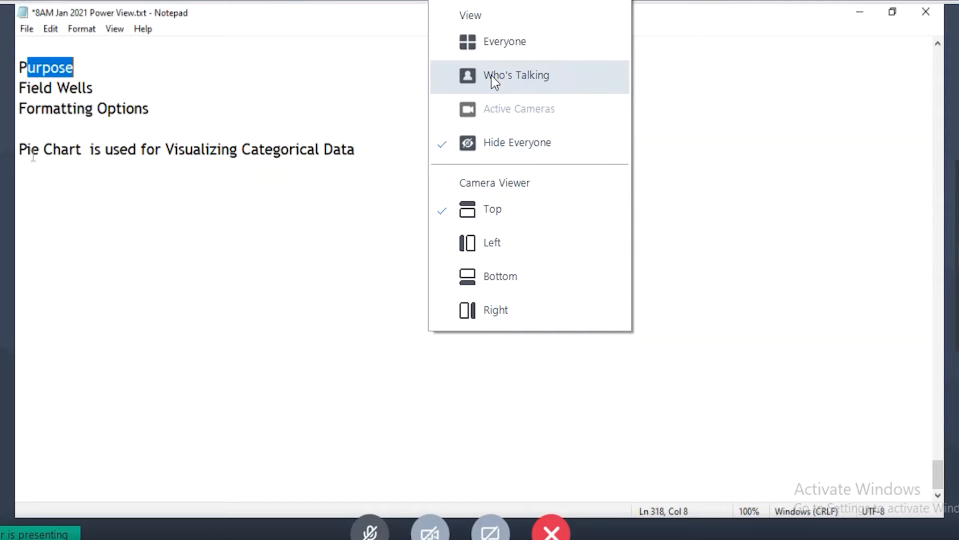
pyautogui.click(508, 43)
pyautogui.click(369, 300)
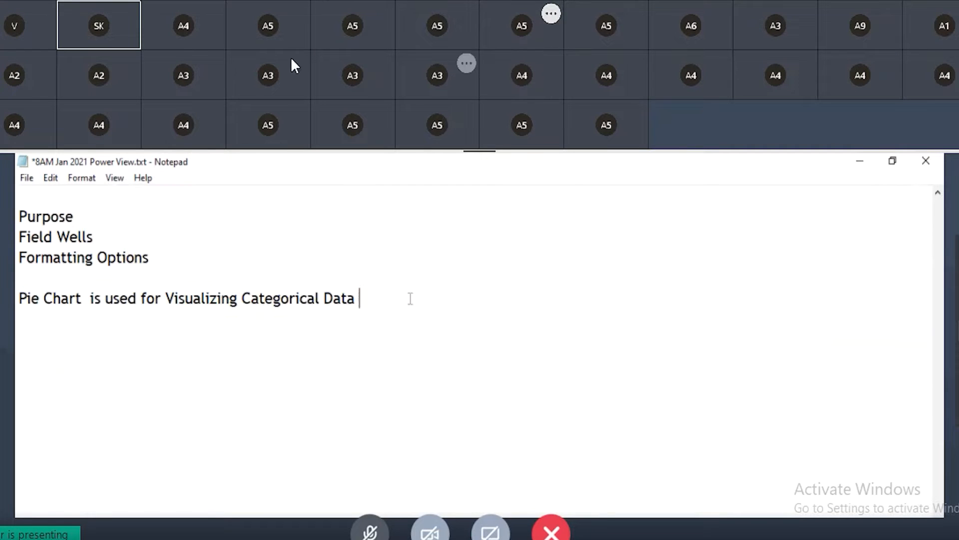
# Underline the word "Data" in the pie chart sentence with the annotation pen, and clear the marking
pyautogui.hotkey('ctrl', '2')
pyautogui.moveTo(322, 307)
pyautogui.mouseDown()
pyautogui.moveTo(349, 311)
pyautogui.moveTo(337, 316)
pyautogui.mouseUp()
pyautogui.click(530, 1)
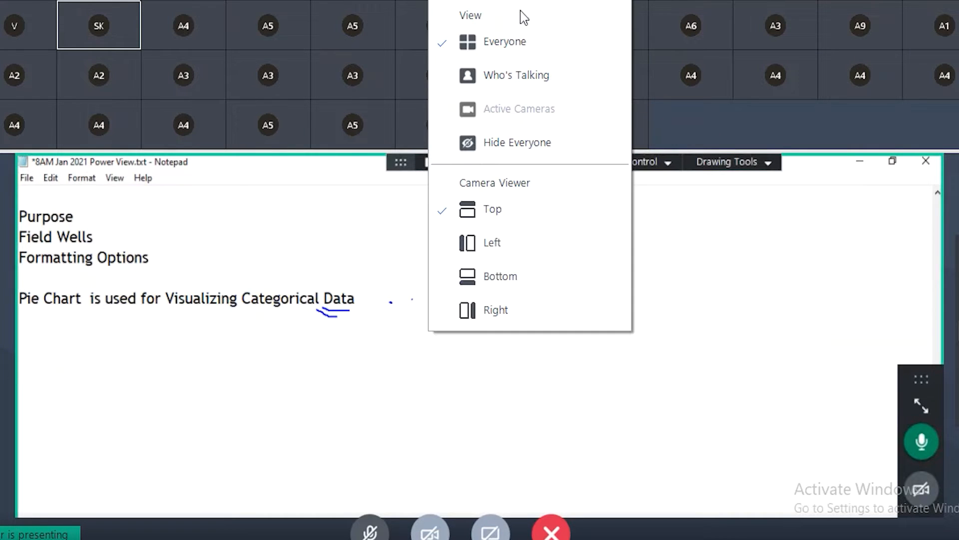
pyautogui.click(798, 243)
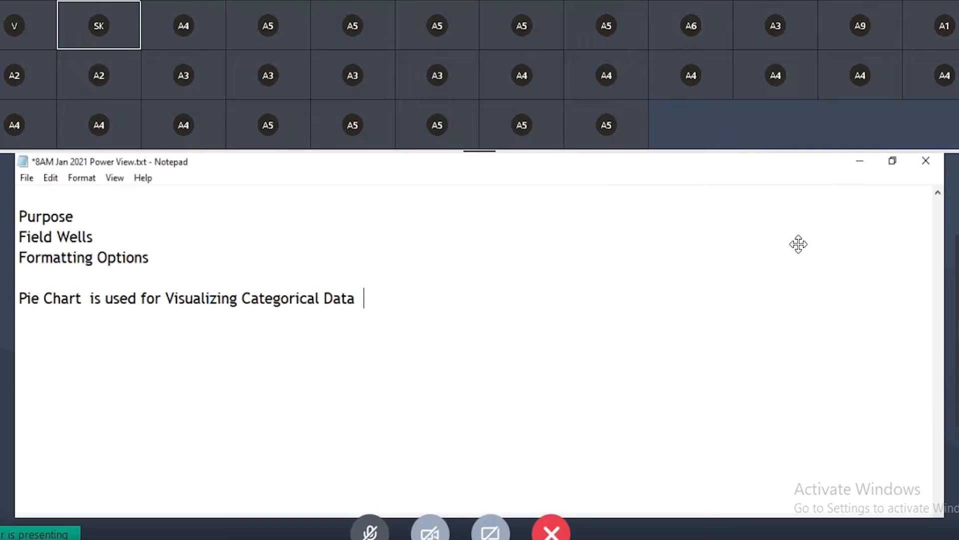
# Switch to Power BI Desktop, outline the pie chart with an annotation, and hide everyone in the meeting's participant view
pyautogui.hotkey('alt', 'Tab')
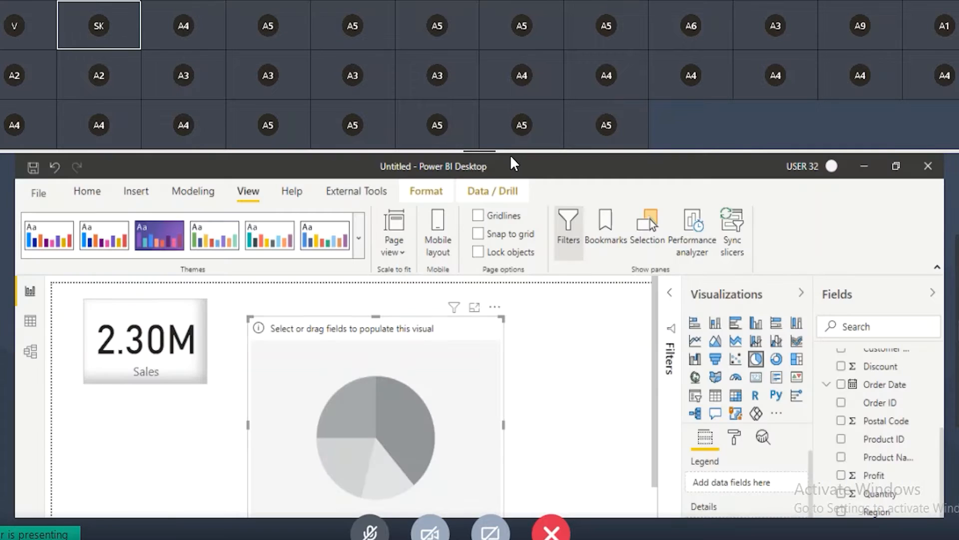
pyautogui.click(26, 325)
pyautogui.moveTo(493, 151); pyautogui.dragTo(526, 382)
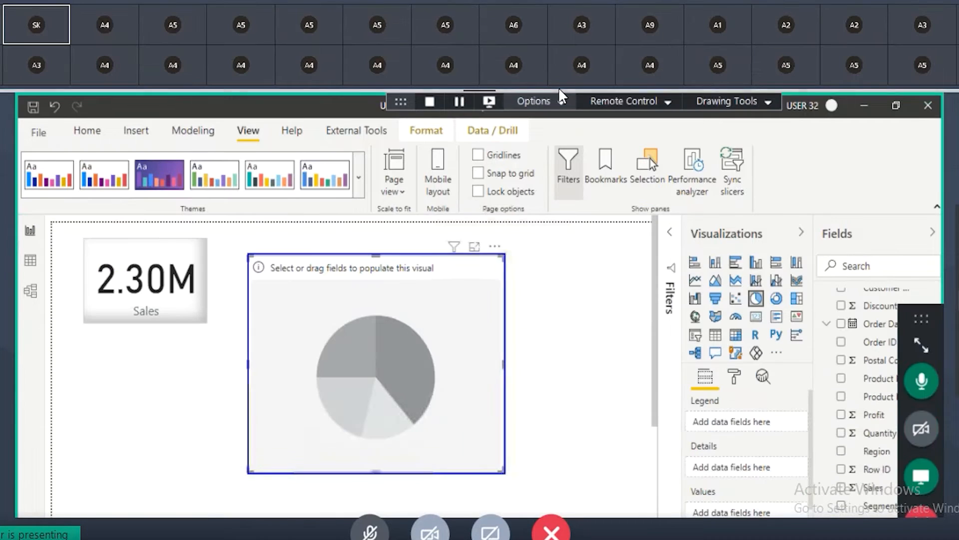
pyautogui.click(532, 2)
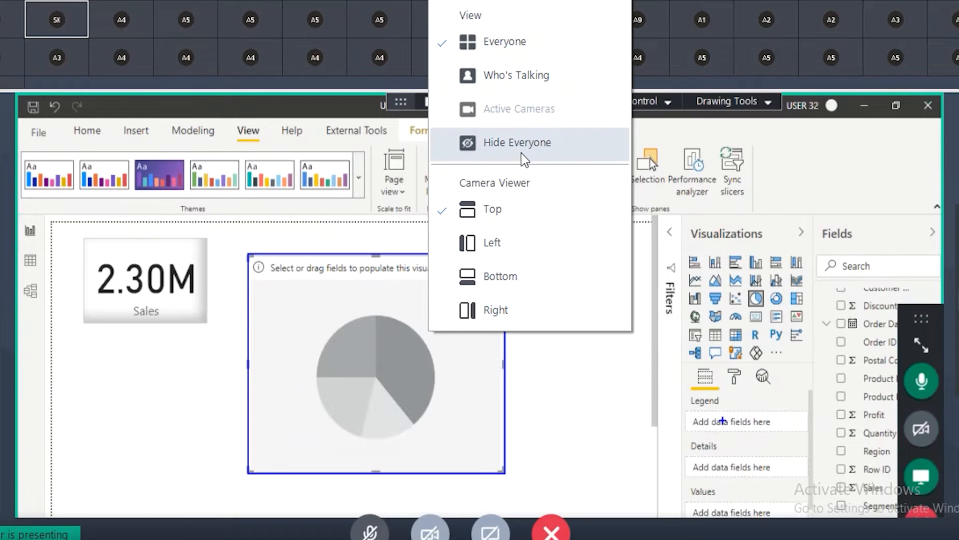
pyautogui.click(521, 152)
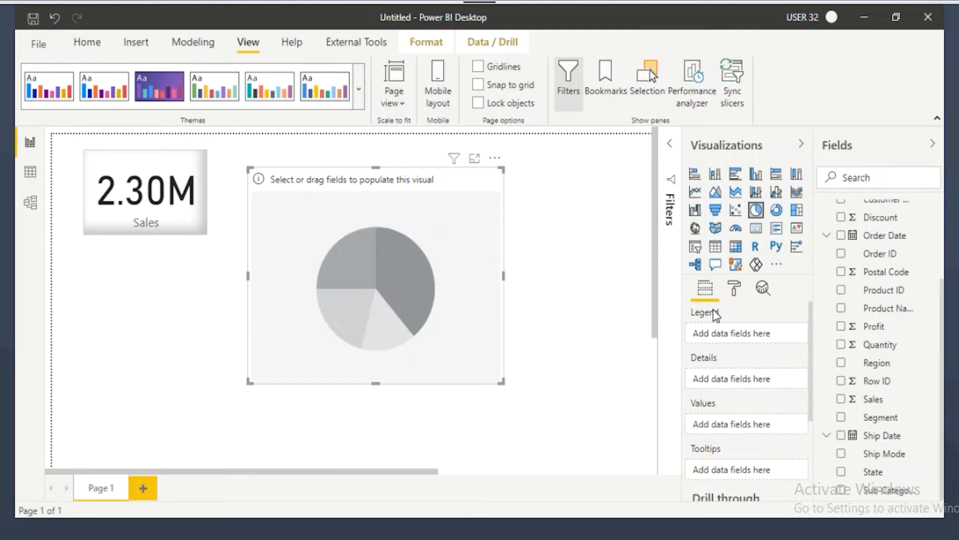
# Add the Category field from the Orders table to the pie chart's Legend
pyautogui.scroll(3, 830, 315)
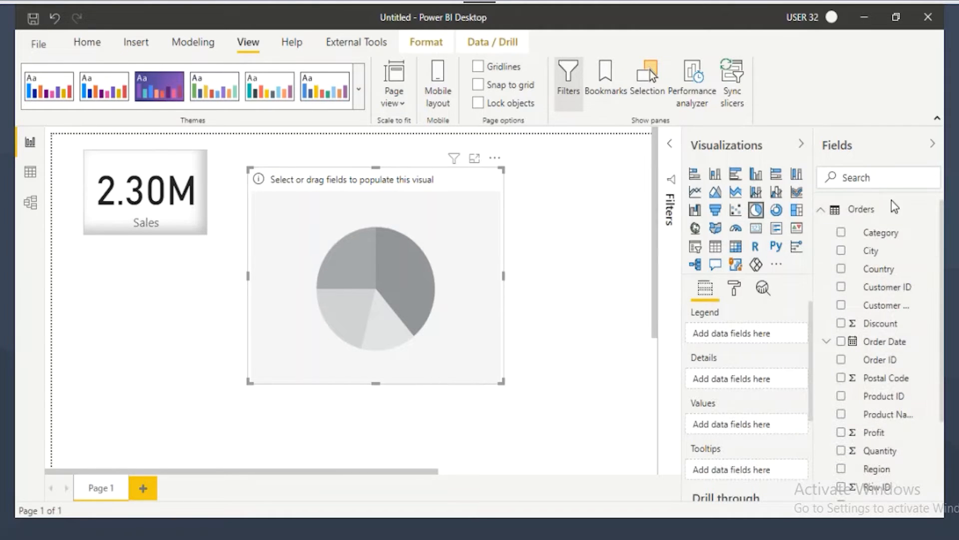
pyautogui.moveTo(878, 232); pyautogui.dragTo(742, 332)
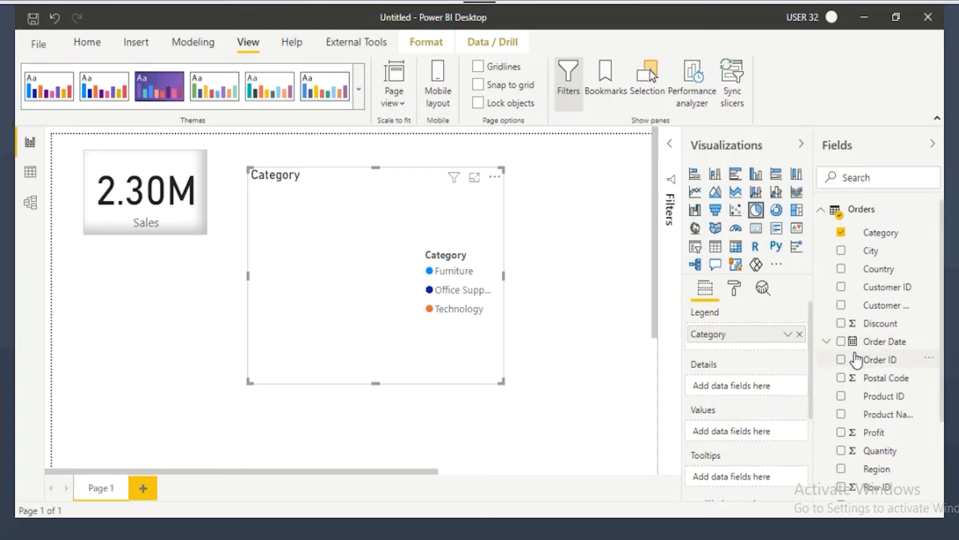
# Add the Sales field from the Orders table to the pie chart's Values
pyautogui.scroll(-3, 857, 360)
pyautogui.moveTo(874, 404); pyautogui.dragTo(743, 438)
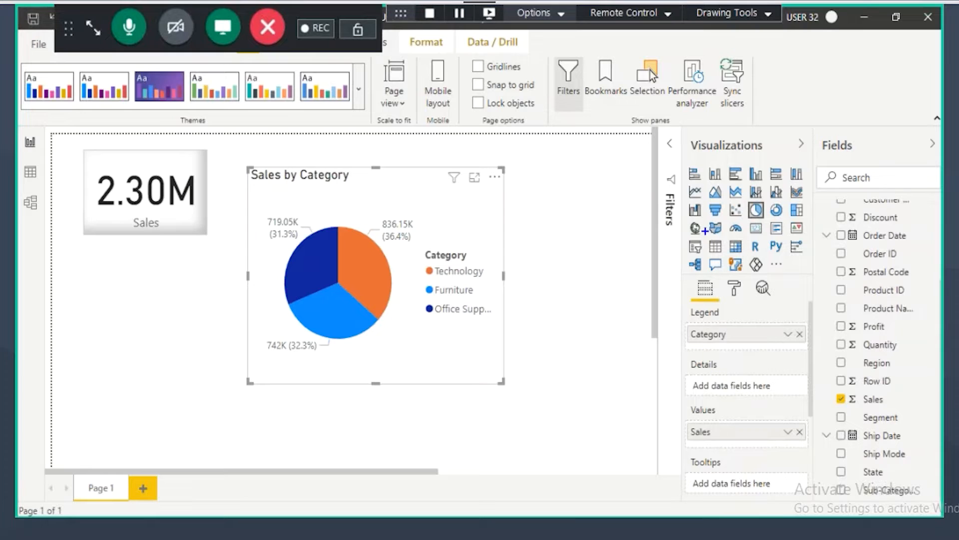
# Outline the visual gallery and the pie chart's field wells with annotation boxes, arrows and a handwritten 4, and clear the markings
pyautogui.moveTo(684, 163)
pyautogui.mouseDown()
pyautogui.moveTo(762, 269)
pyautogui.moveTo(809, 278)
pyautogui.mouseUp()
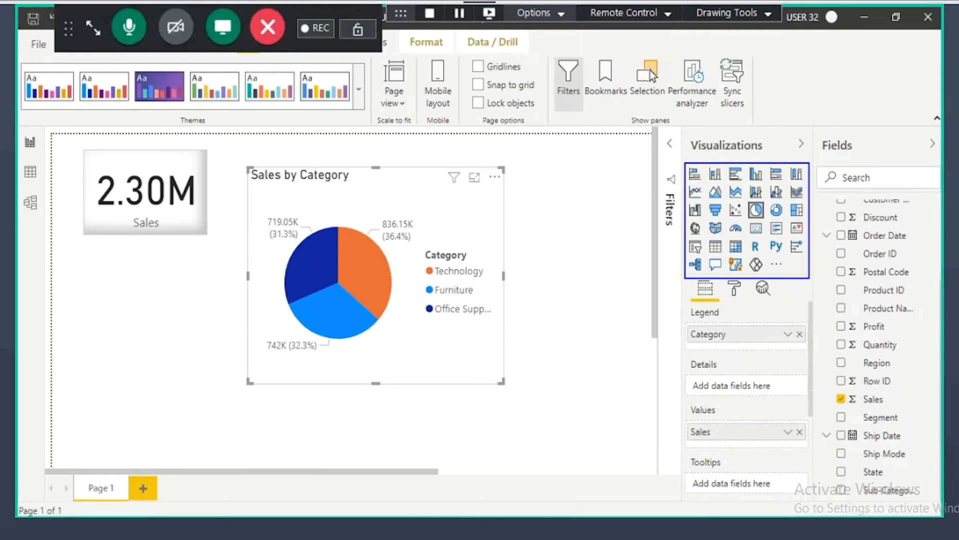
pyautogui.moveTo(672, 302); pyautogui.dragTo(814, 493)
pyautogui.moveTo(391, 356)
pyautogui.mouseDown()
pyautogui.moveTo(479, 331)
pyautogui.moveTo(461, 367)
pyautogui.mouseUp()
pyautogui.moveTo(647, 348)
pyautogui.mouseDown()
pyautogui.moveTo(631, 372)
pyautogui.moveTo(661, 369)
pyautogui.moveTo(658, 385)
pyautogui.mouseUp()
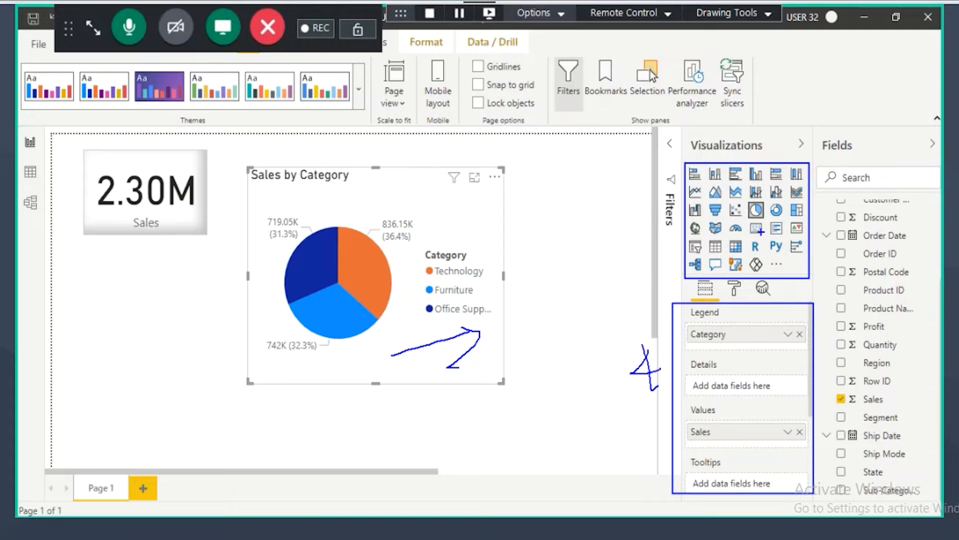
pyautogui.moveTo(688, 163)
pyautogui.mouseDown()
pyautogui.moveTo(774, 264)
pyautogui.moveTo(811, 284)
pyautogui.moveTo(853, 219)
pyautogui.mouseUp()
pyautogui.moveTo(868, 209); pyautogui.dragTo(855, 236)
pyautogui.moveTo(849, 235); pyautogui.dragTo(872, 238)
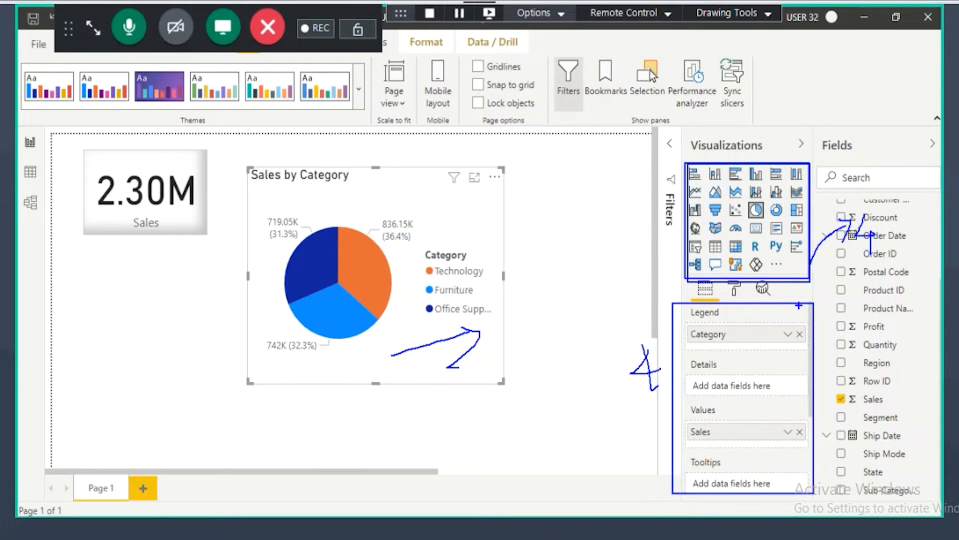
pyautogui.moveTo(672, 300); pyautogui.dragTo(810, 499)
pyautogui.moveTo(742, 112)
pyautogui.mouseDown()
pyautogui.moveTo(744, 150)
pyautogui.moveTo(761, 145)
pyautogui.mouseUp()
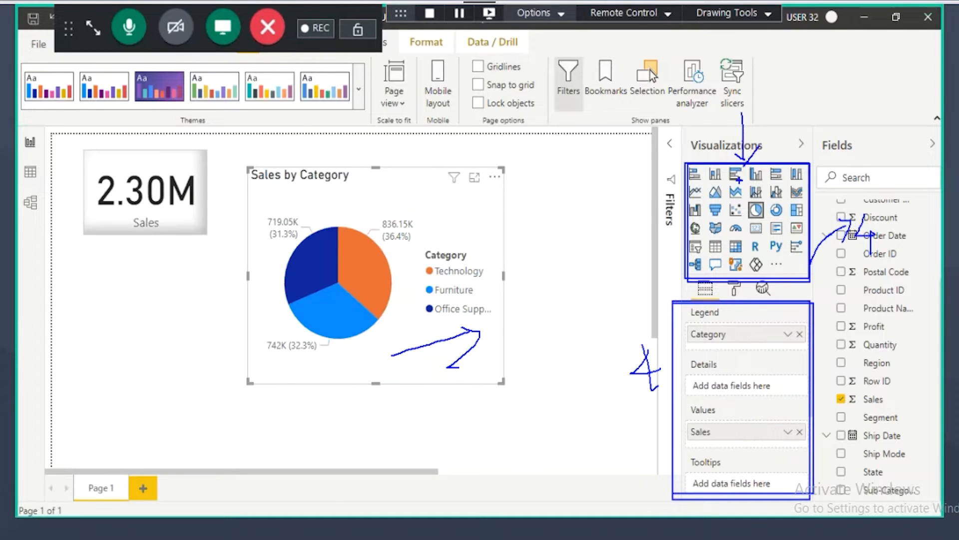
pyautogui.press('Escape')
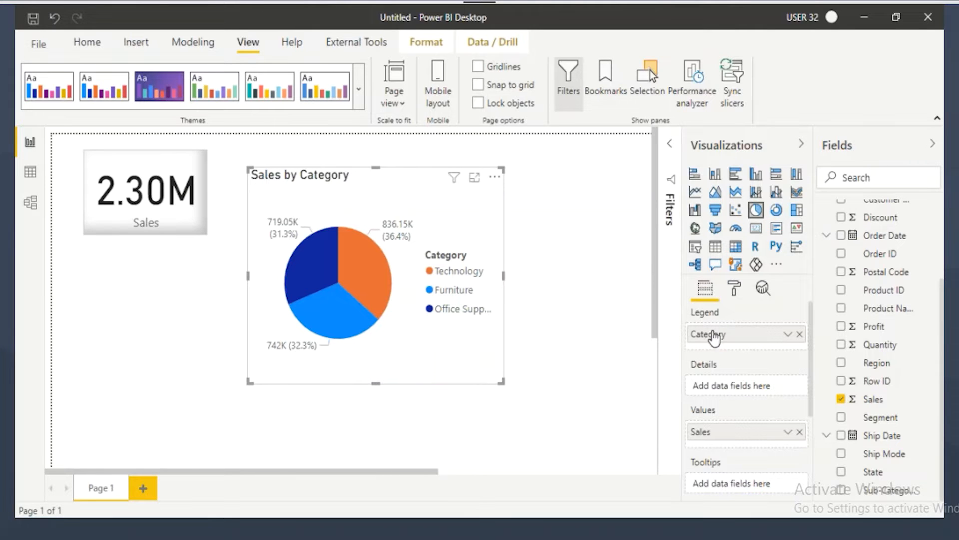
# Circle the field wells and the visual gallery with the annotation pen, underline the Legend, Details, Values and Tooltips wells, and clear the markings
pyautogui.moveTo(750, 320)
pyautogui.mouseDown()
pyautogui.moveTo(652, 355)
pyautogui.moveTo(795, 450)
pyautogui.moveTo(704, 300)
pyautogui.moveTo(726, 315)
pyautogui.mouseUp()
pyautogui.moveTo(679, 377); pyautogui.dragTo(737, 360)
pyautogui.moveTo(671, 429); pyautogui.dragTo(764, 396)
pyautogui.moveTo(666, 485); pyautogui.dragTo(752, 455)
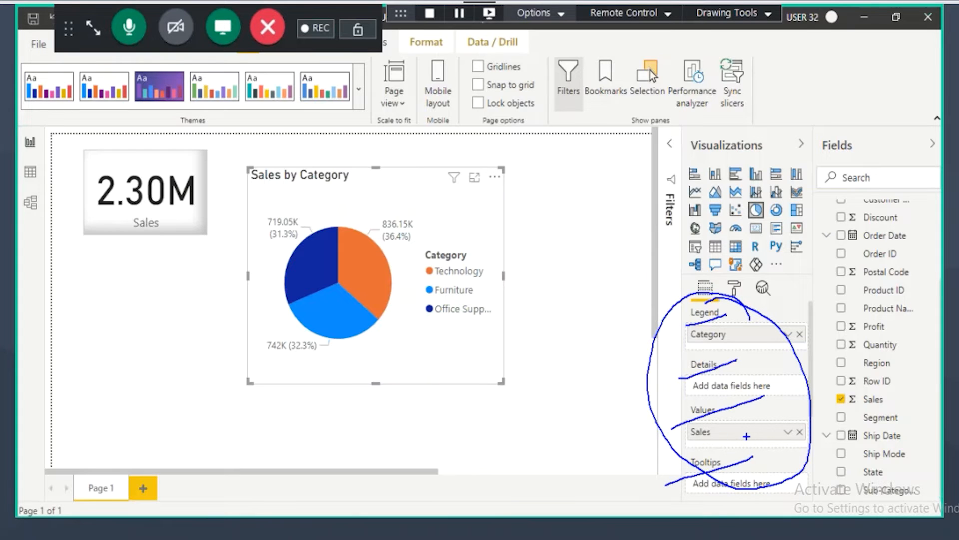
pyautogui.moveTo(802, 300)
pyautogui.mouseDown()
pyautogui.moveTo(787, 282)
pyautogui.moveTo(770, 343)
pyautogui.moveTo(785, 324)
pyautogui.mouseUp()
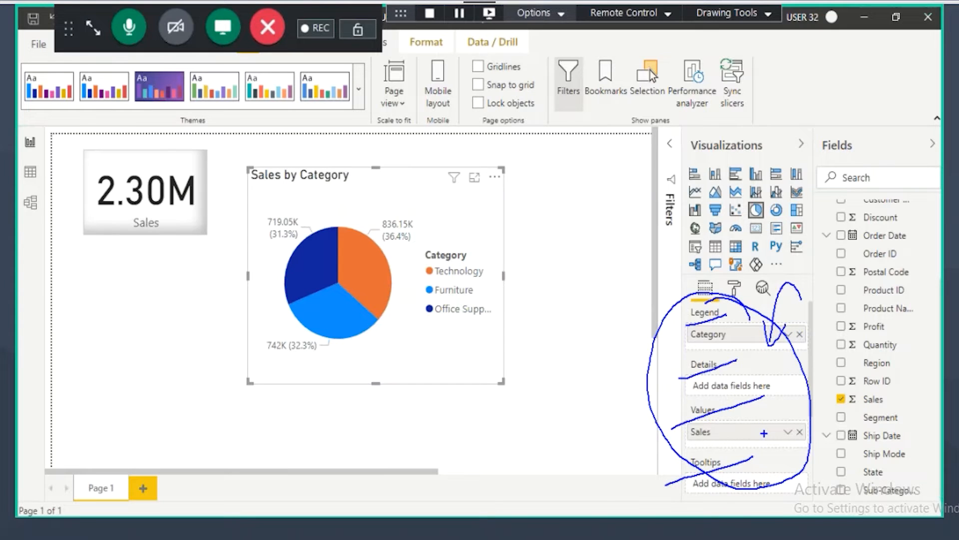
pyautogui.moveTo(735, 305); pyautogui.dragTo(703, 296)
pyautogui.moveTo(679, 265)
pyautogui.mouseDown()
pyautogui.moveTo(773, 272)
pyautogui.moveTo(822, 210)
pyautogui.moveTo(665, 185)
pyautogui.moveTo(710, 260)
pyautogui.mouseUp()
pyautogui.moveTo(768, 141); pyautogui.dragTo(743, 167)
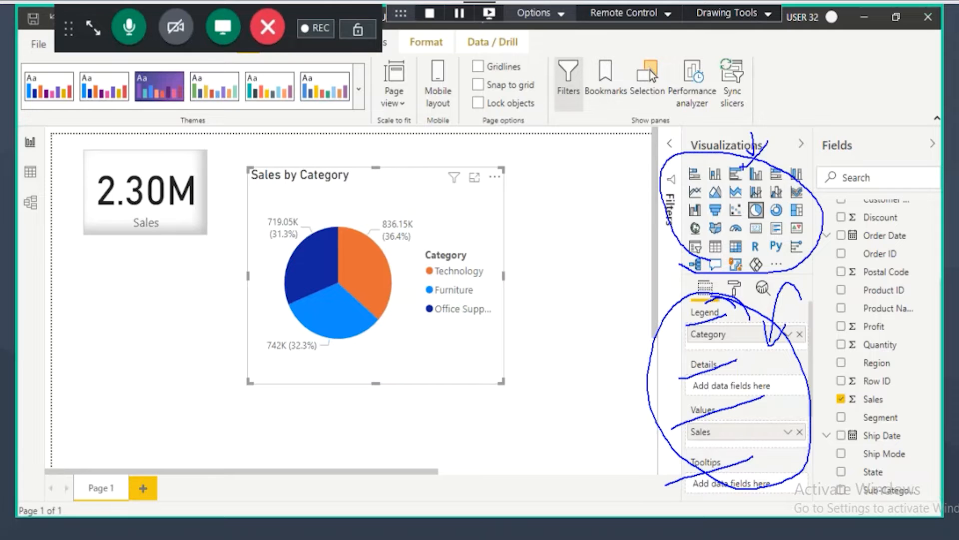
pyautogui.press('Escape')
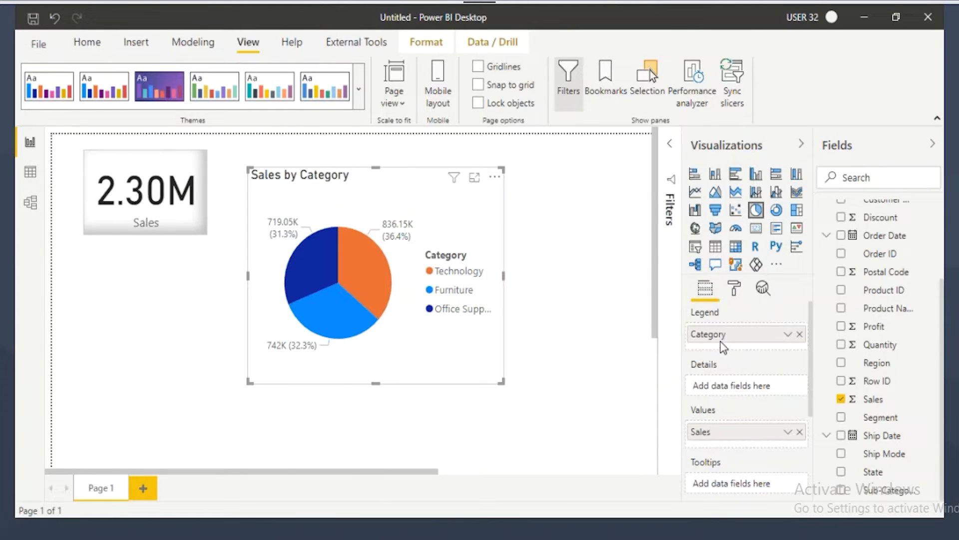
pyautogui.moveTo(679, 324); pyautogui.dragTo(724, 320)
pyautogui.press('Escape')
# Switch to Notepad, add the line "Category wise Sales" below the pie chart sentence, and highlight its words
pyautogui.hotkey('alt', 'Tab')
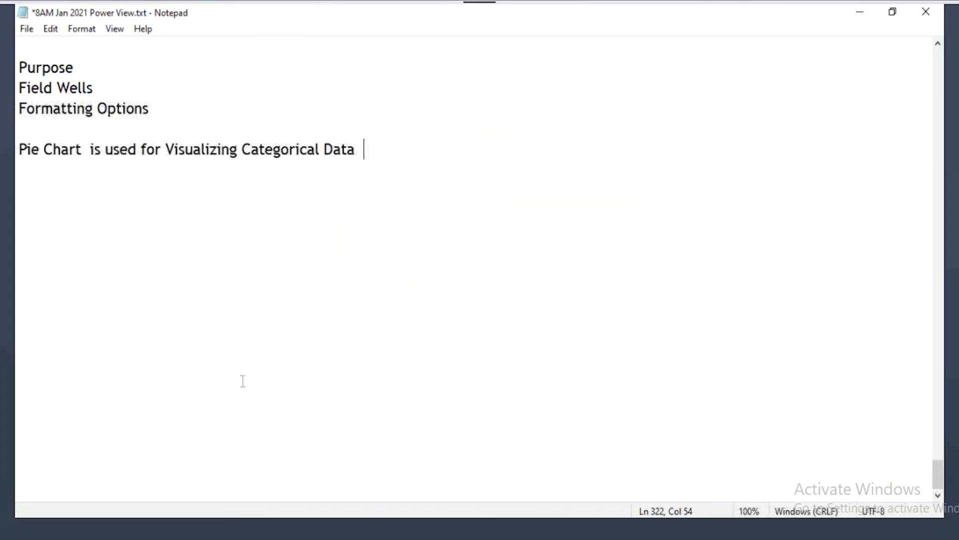
pyautogui.click(64, 202)
pyautogui.write('Categor')
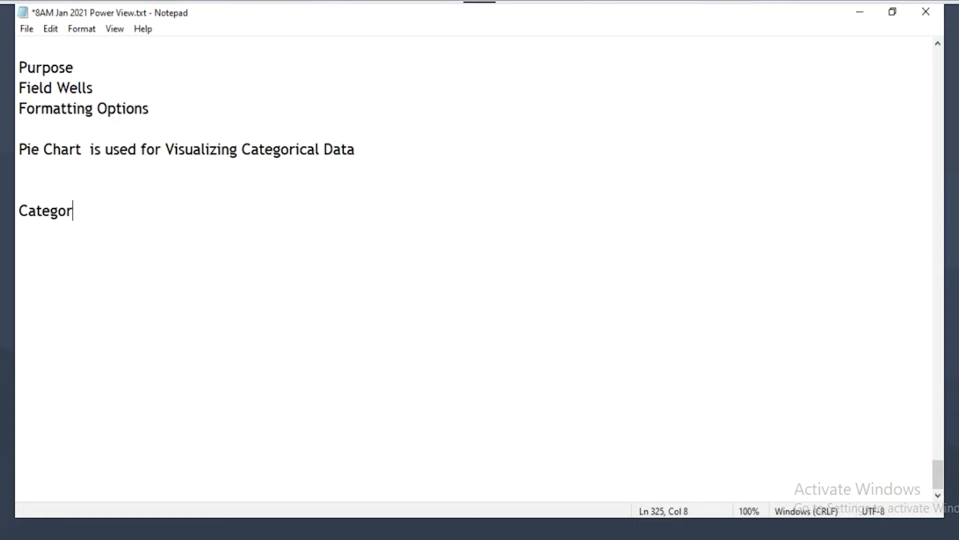
pyautogui.write('y wise Sales')
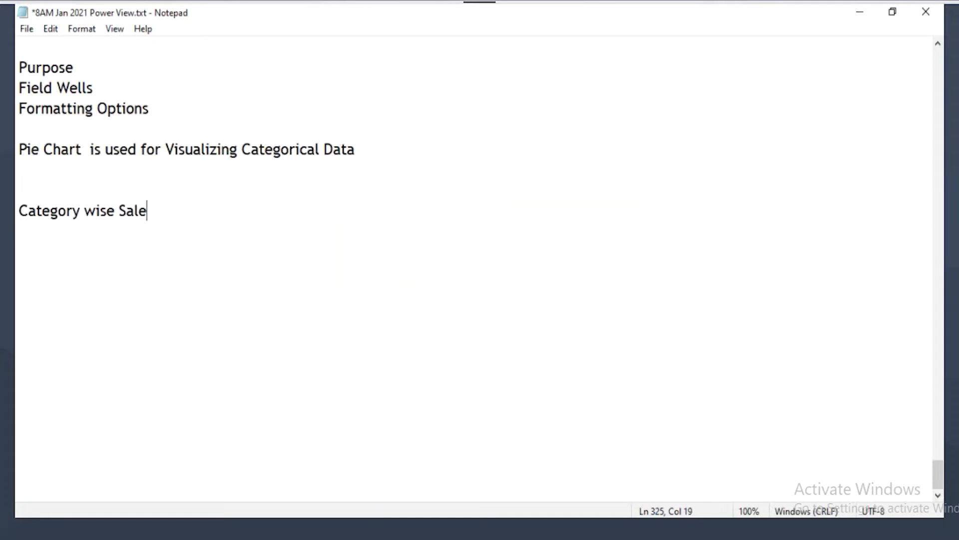
pyautogui.moveTo(19, 211); pyautogui.dragTo(190, 222)
pyautogui.click(116, 211)
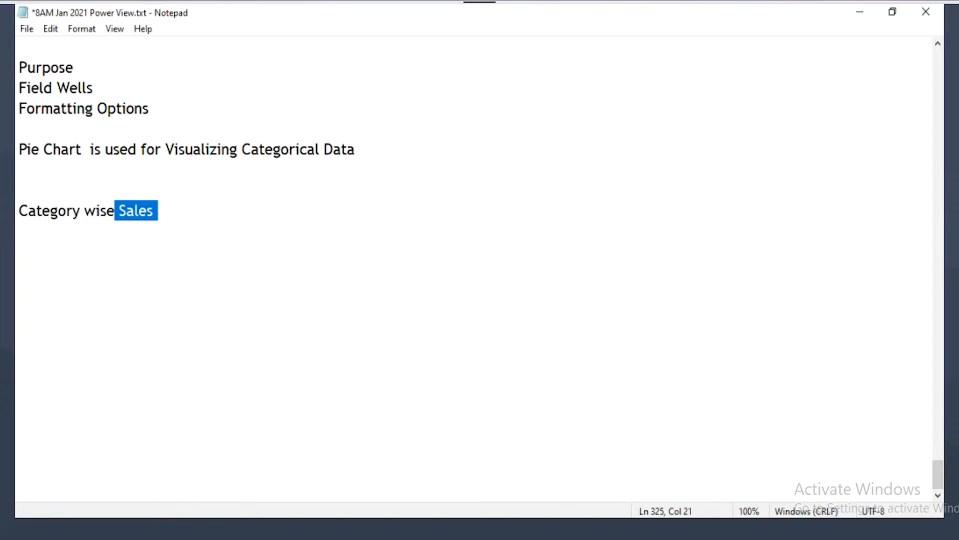
# Switch to Power BI Desktop, mark the pie chart's Legend and Values wells with the annotation pen, and clear the markings
pyautogui.hotkey('alt', 'Tab')
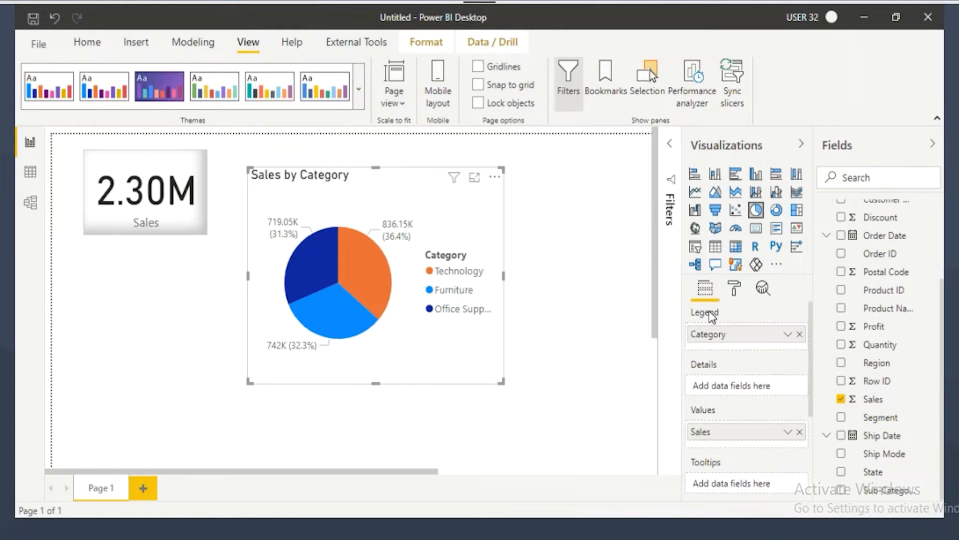
pyautogui.moveTo(710, 319)
pyautogui.mouseDown()
pyautogui.moveTo(727, 311)
pyautogui.moveTo(692, 308)
pyautogui.moveTo(722, 318)
pyautogui.mouseUp()
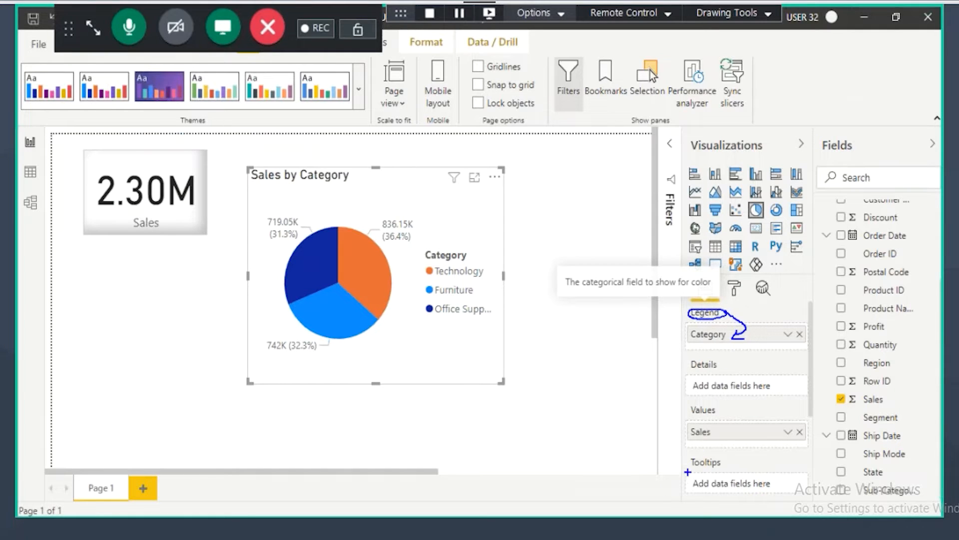
pyautogui.moveTo(688, 422); pyautogui.dragTo(733, 421)
pyautogui.moveTo(689, 445); pyautogui.dragTo(730, 441)
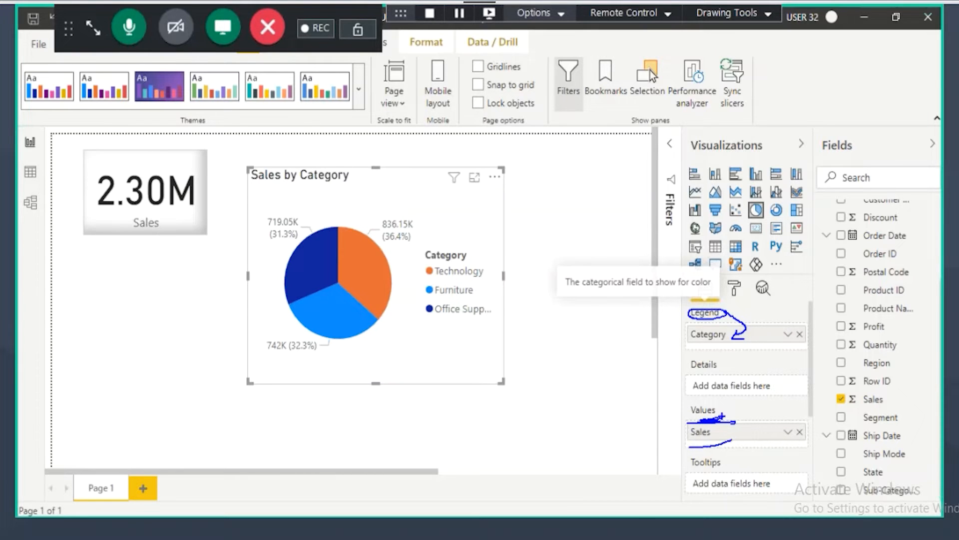
pyautogui.press('Escape')
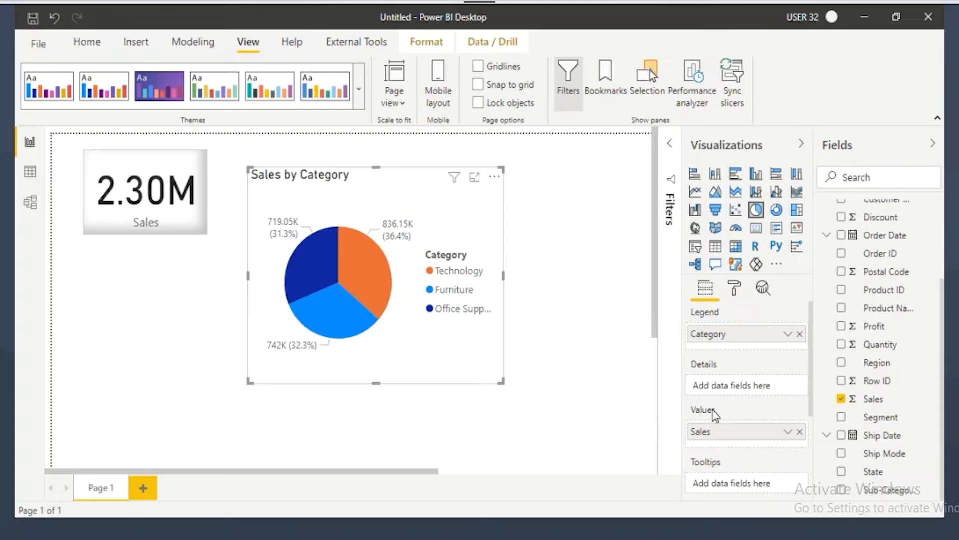
# Select the Sales card and the pie chart in turn, and underline each legend entry and its matching data label in the pie chart
pyautogui.click(167, 206)
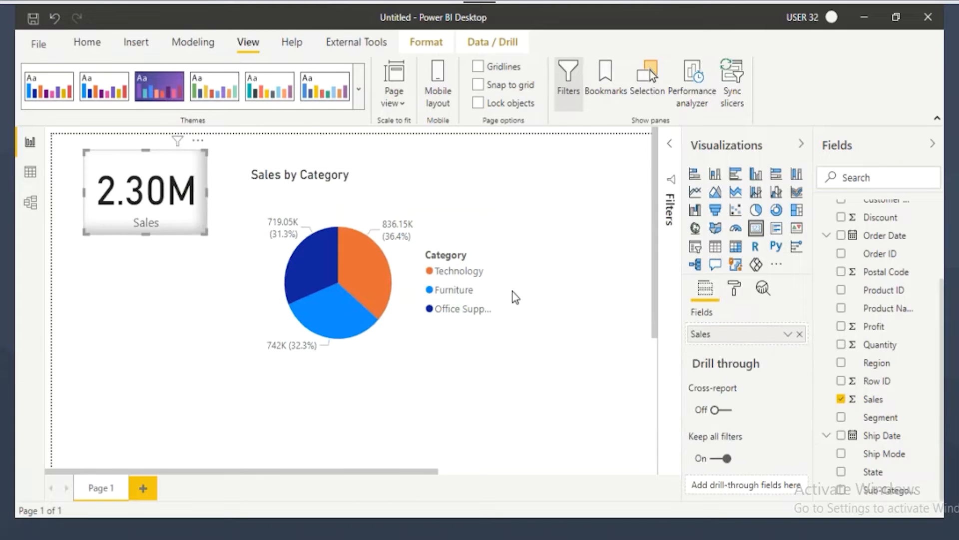
pyautogui.click(374, 220)
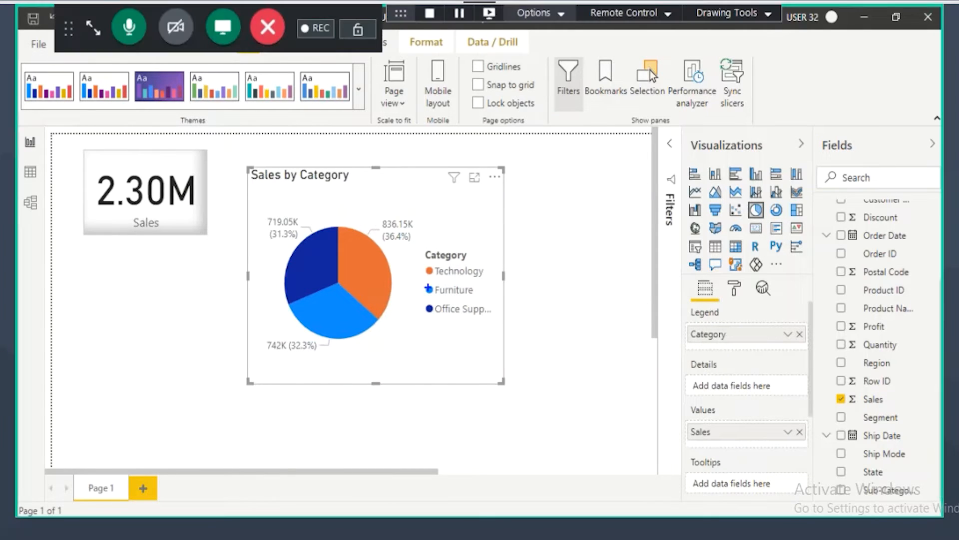
pyautogui.moveTo(424, 277); pyautogui.dragTo(450, 273)
pyautogui.moveTo(388, 231); pyautogui.dragTo(405, 229)
pyautogui.moveTo(429, 296); pyautogui.dragTo(481, 296)
pyautogui.moveTo(268, 356); pyautogui.dragTo(296, 349)
pyautogui.moveTo(440, 321); pyautogui.dragTo(483, 316)
pyautogui.moveTo(270, 229); pyautogui.dragTo(295, 228)
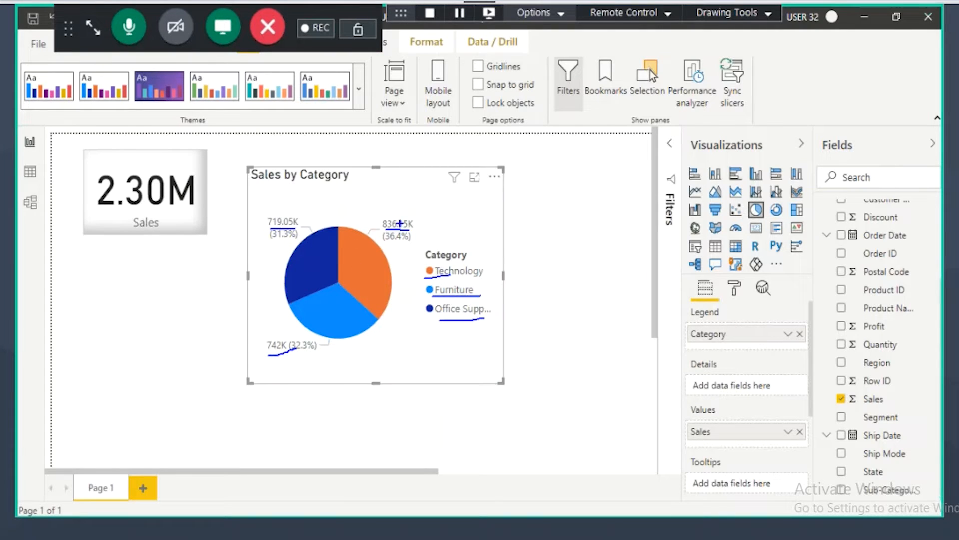
# Underline the Sales card's value and the pie chart's title words with the annotation pen, and box and cross out the chart's legend
pyautogui.moveTo(126, 202); pyautogui.dragTo(182, 205)
pyautogui.moveTo(309, 185); pyautogui.dragTo(357, 183)
pyautogui.moveTo(254, 181); pyautogui.dragTo(280, 183)
pyautogui.moveTo(422, 172); pyautogui.dragTo(507, 378)
pyautogui.moveTo(499, 179); pyautogui.dragTo(404, 383)
pyautogui.moveTo(413, 170); pyautogui.dragTo(494, 356)
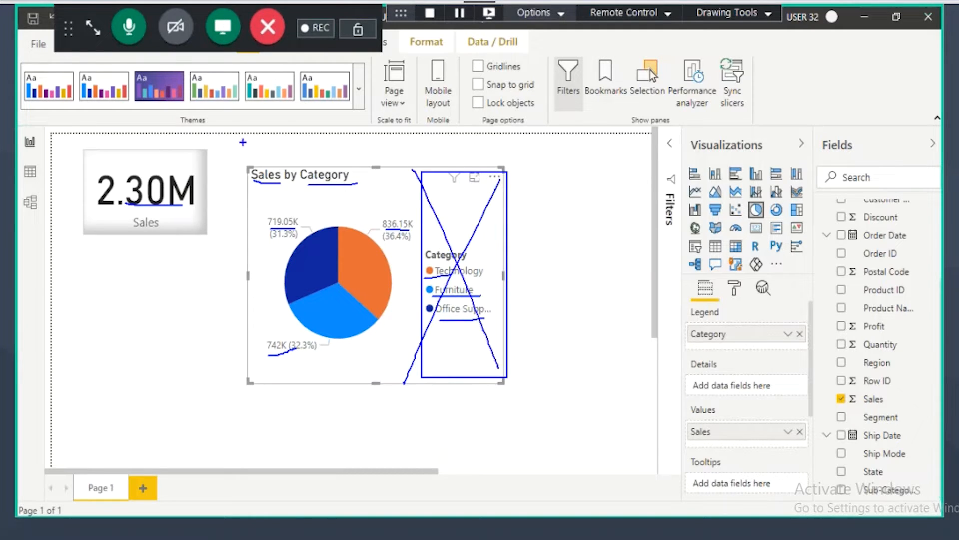
pyautogui.moveTo(302, 183); pyautogui.dragTo(366, 181)
pyautogui.moveTo(499, 179); pyautogui.dragTo(432, 322)
pyautogui.moveTo(409, 179); pyautogui.dragTo(481, 364)
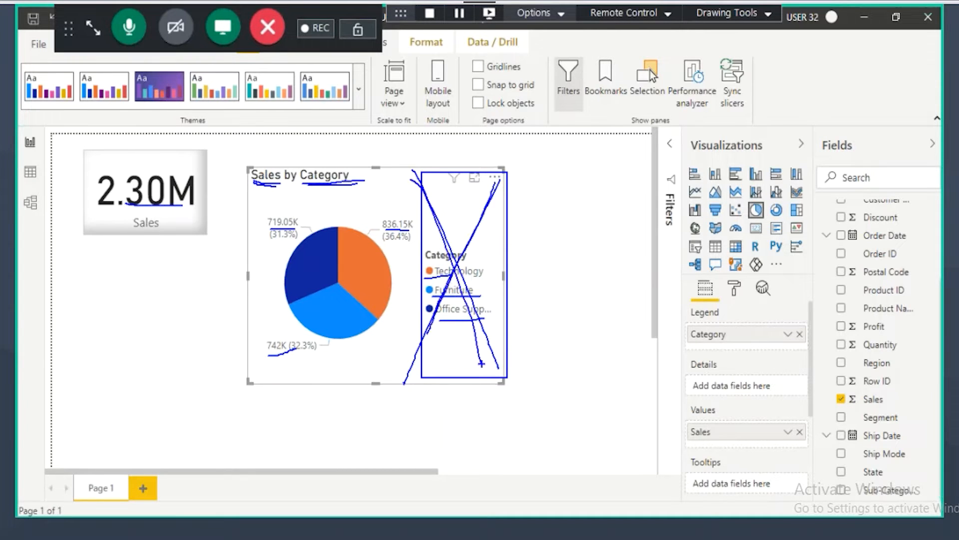
# Mark the Technology legend entry and the spots beside the pie slices with the annotation pen, and clear all markings
pyautogui.moveTo(435, 275); pyautogui.dragTo(488, 275)
pyautogui.moveTo(383, 201); pyautogui.dragTo(409, 190)
pyautogui.moveTo(270, 320)
pyautogui.mouseDown()
pyautogui.moveTo(292, 310)
pyautogui.moveTo(304, 328)
pyautogui.mouseUp()
pyautogui.moveTo(272, 204)
pyautogui.mouseDown()
pyautogui.moveTo(276, 225)
pyautogui.moveTo(290, 186)
pyautogui.moveTo(322, 205)
pyautogui.mouseUp()
pyautogui.moveTo(321, 206); pyautogui.dragTo(296, 196)
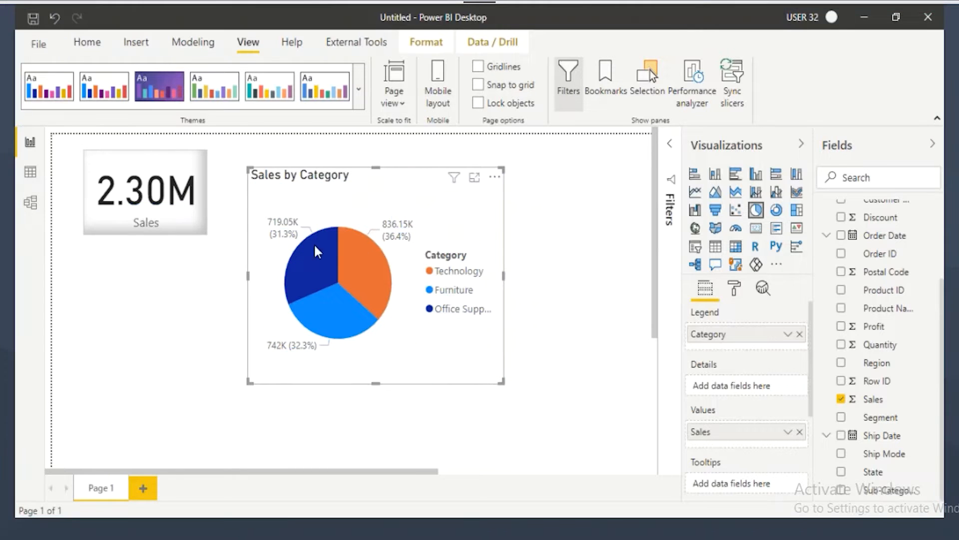
# Turn off the Legend in the pie chart's formatting options
pyautogui.click(735, 291)
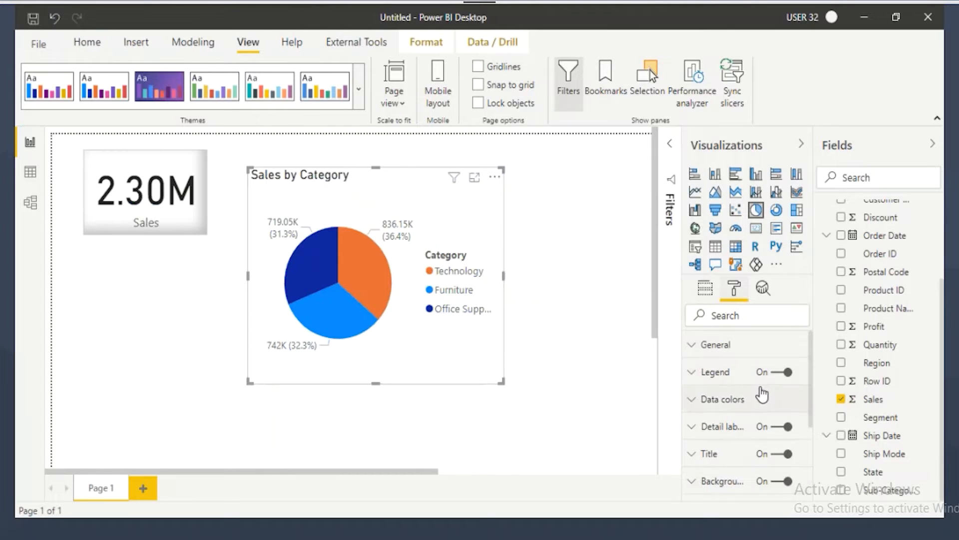
pyautogui.click(777, 374)
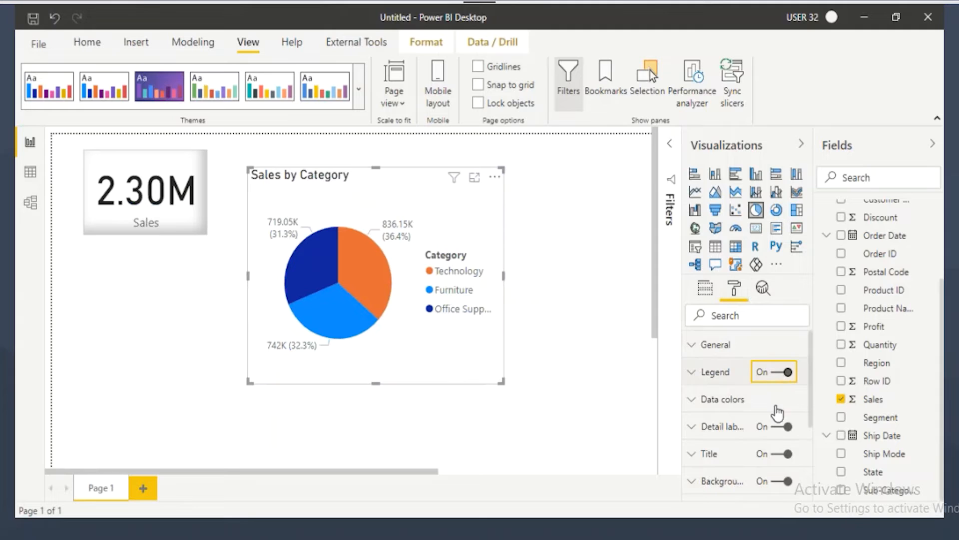
pyautogui.click(783, 372)
pyautogui.click(783, 373)
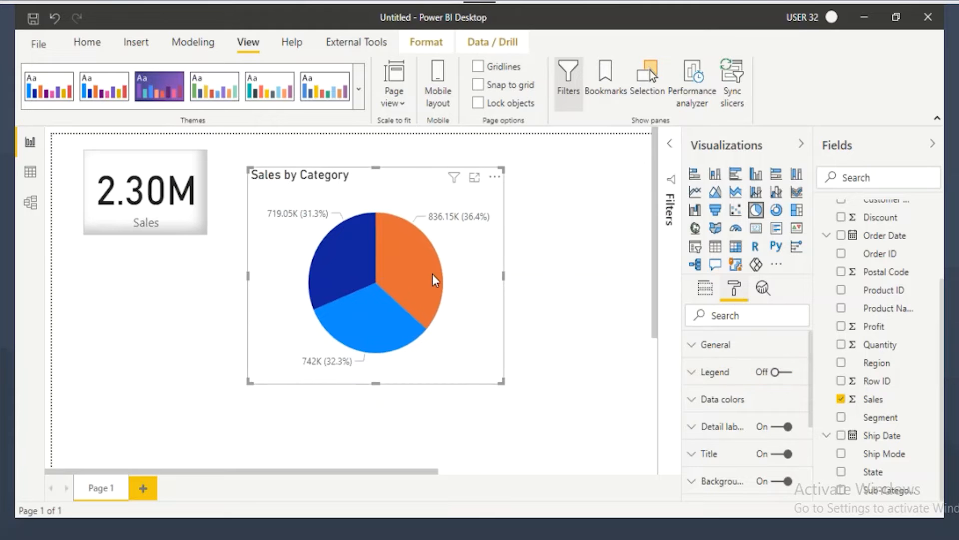
# Annotate the pie chart, the formatting options and the Technology slice's data label, and clear the markings
pyautogui.hotkey('ctrl', '2')
pyautogui.moveTo(247, 168)
pyautogui.mouseDown()
pyautogui.moveTo(351, 279)
pyautogui.moveTo(547, 385)
pyautogui.mouseUp()
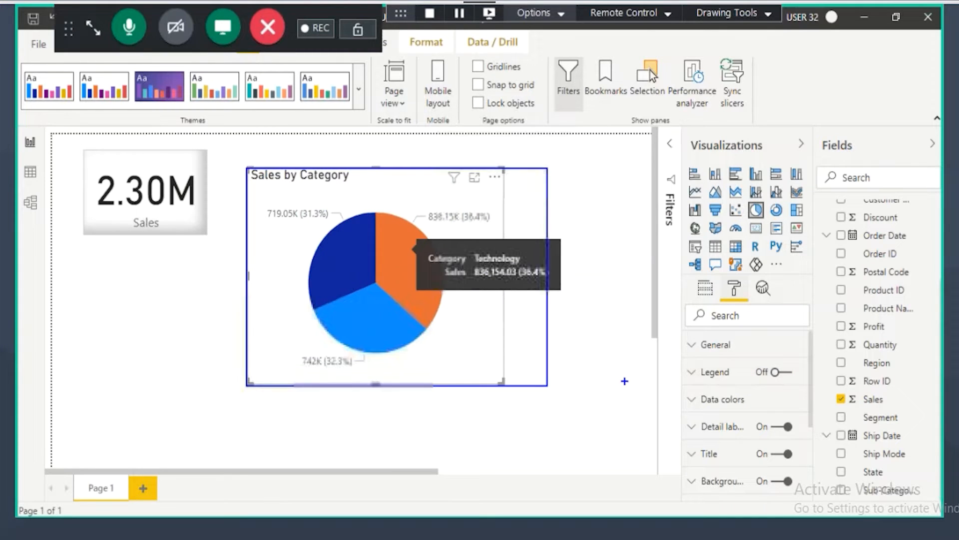
pyautogui.moveTo(731, 302); pyautogui.dragTo(721, 284)
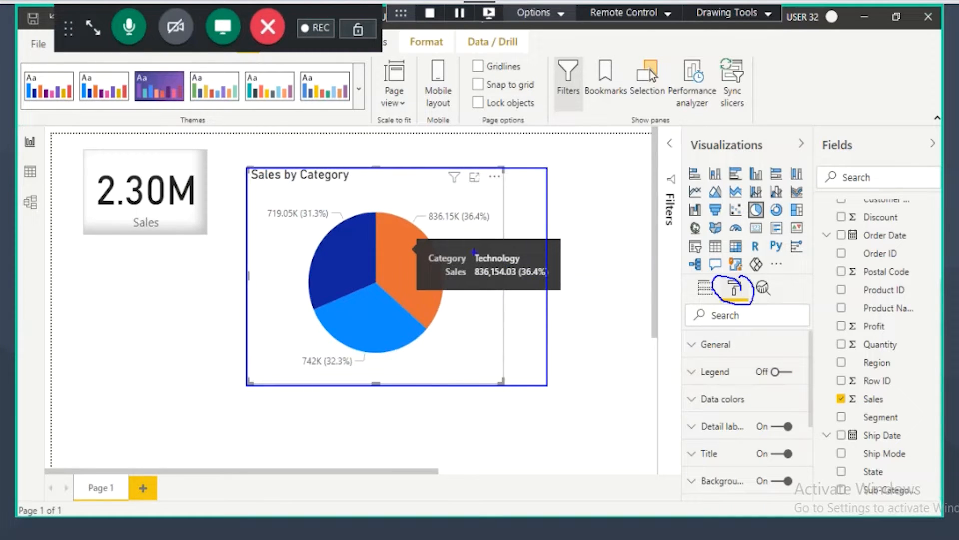
pyautogui.moveTo(452, 227)
pyautogui.mouseDown()
pyautogui.moveTo(497, 210)
pyautogui.moveTo(423, 202)
pyautogui.mouseUp()
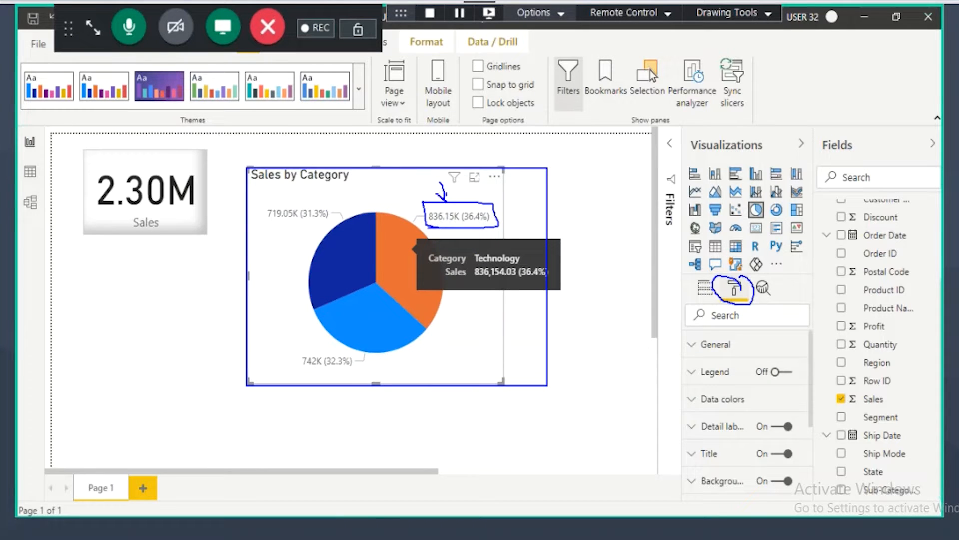
pyautogui.moveTo(446, 193); pyautogui.dragTo(443, 201)
pyautogui.press('Escape')
# Set the pie chart's detail label style to "Category, data value"
pyautogui.click(727, 431)
pyautogui.scroll(-2, 728, 429)
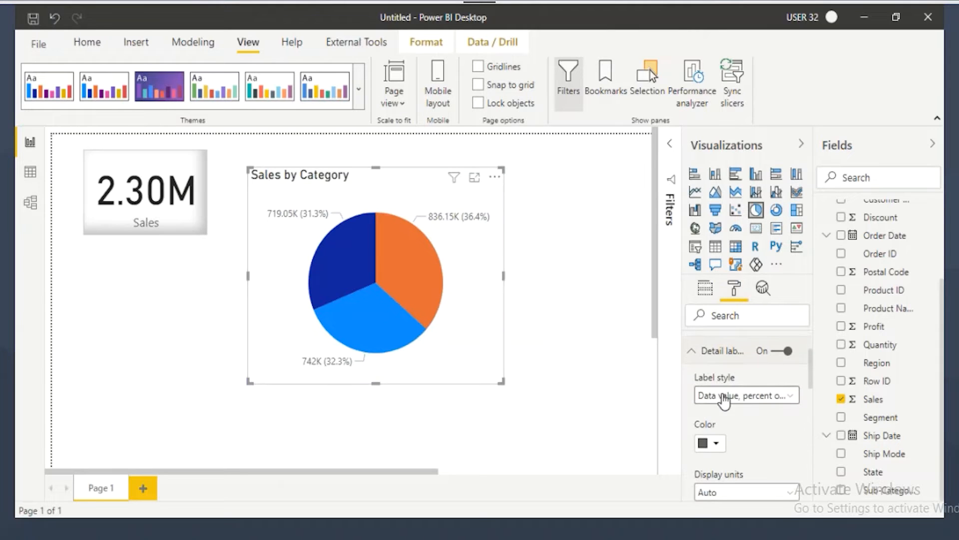
pyautogui.click(724, 400)
pyautogui.click(722, 332)
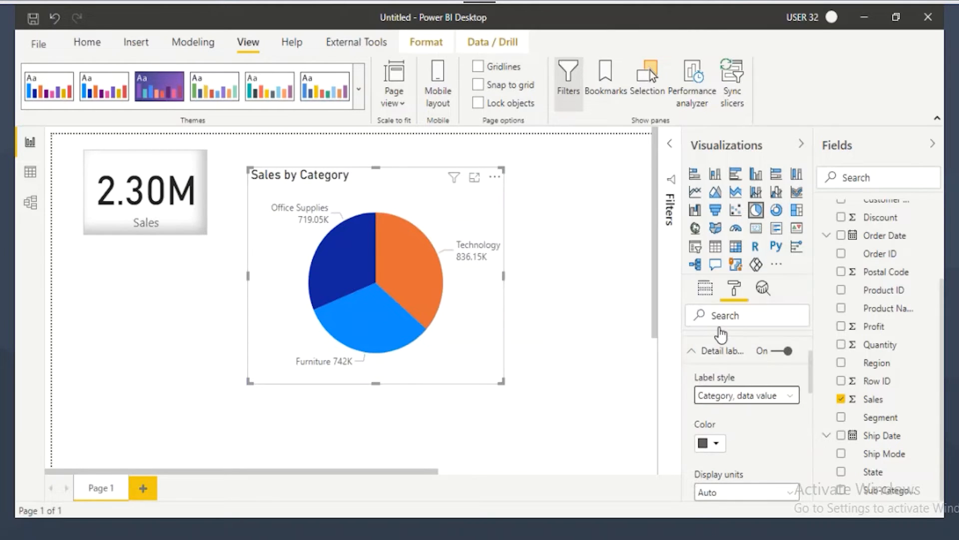
# Set the pie chart's detail label color to black, and collapse the detail label settings
pyautogui.scroll(-2, 721, 334)
pyautogui.click(712, 368)
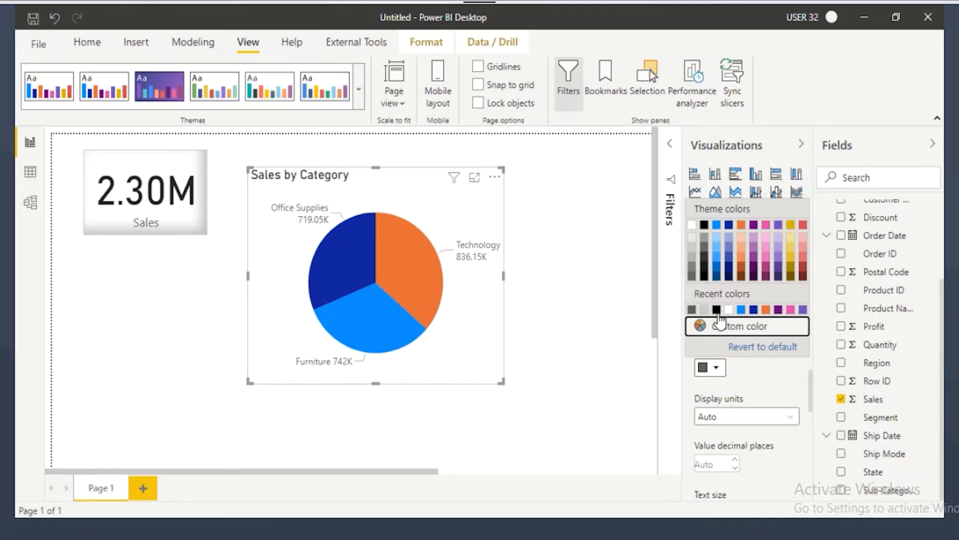
pyautogui.click(704, 277)
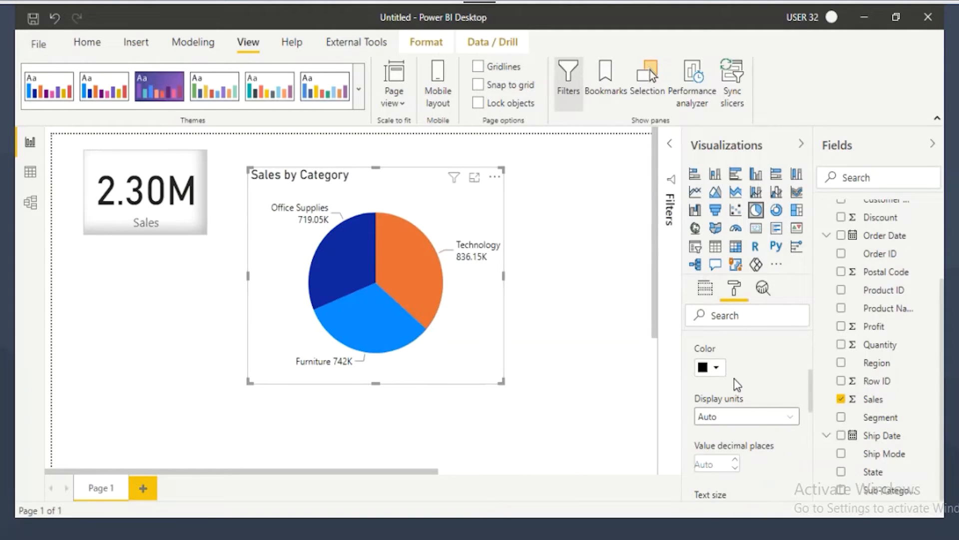
pyautogui.scroll(4, 734, 381)
pyautogui.click(711, 427)
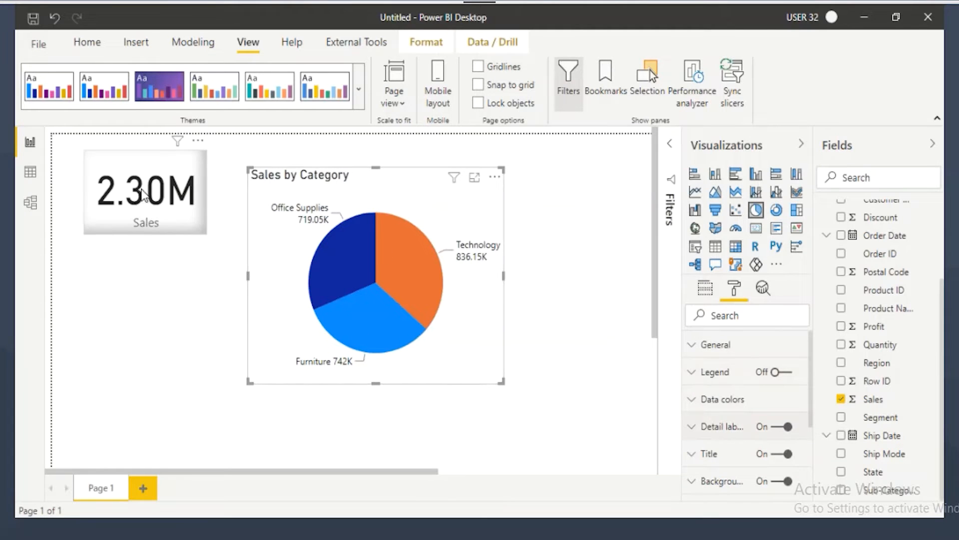
# Select the Sales by Category pie chart and show its field wells
pyautogui.click(143, 196)
pyautogui.click(399, 306)
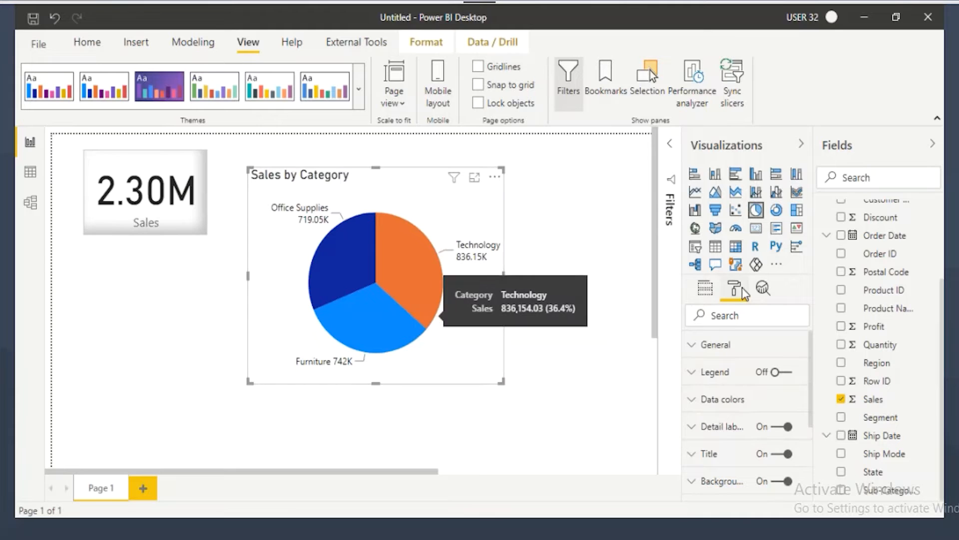
pyautogui.click(705, 289)
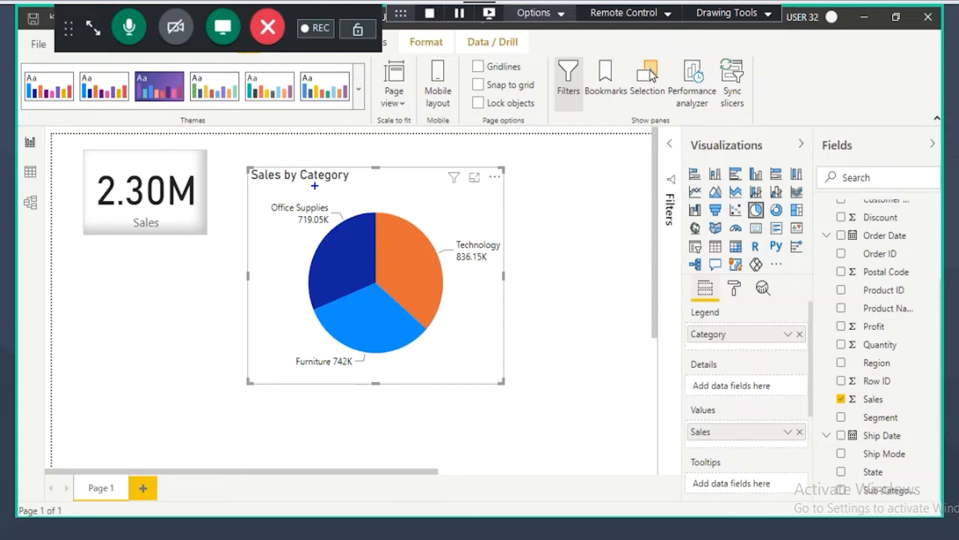
# Examine the Sub-Category column's filter values in the Orders table data, cancel without filtering, and return to the report
pyautogui.click(30, 172)
pyautogui.click(520, 161)
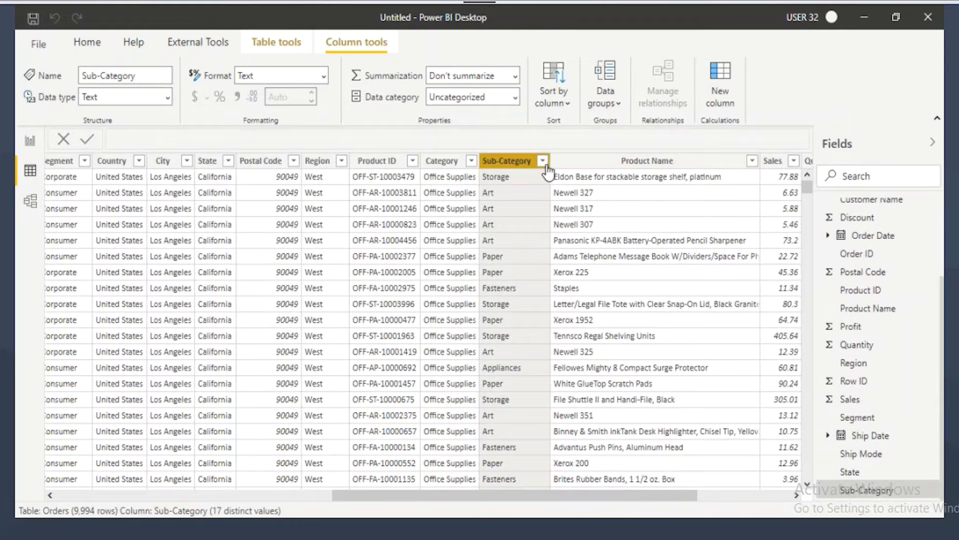
pyautogui.click(543, 161)
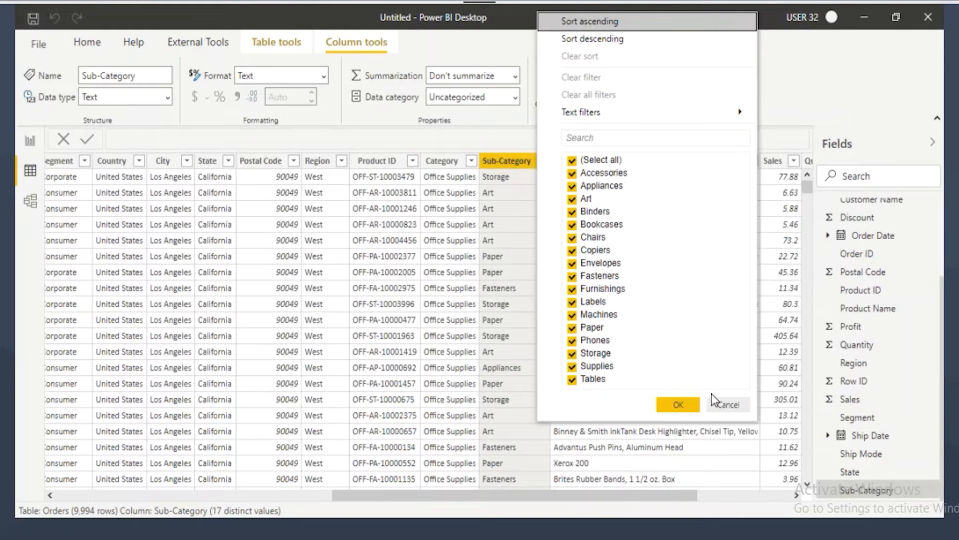
pyautogui.click(728, 405)
pyautogui.click(30, 141)
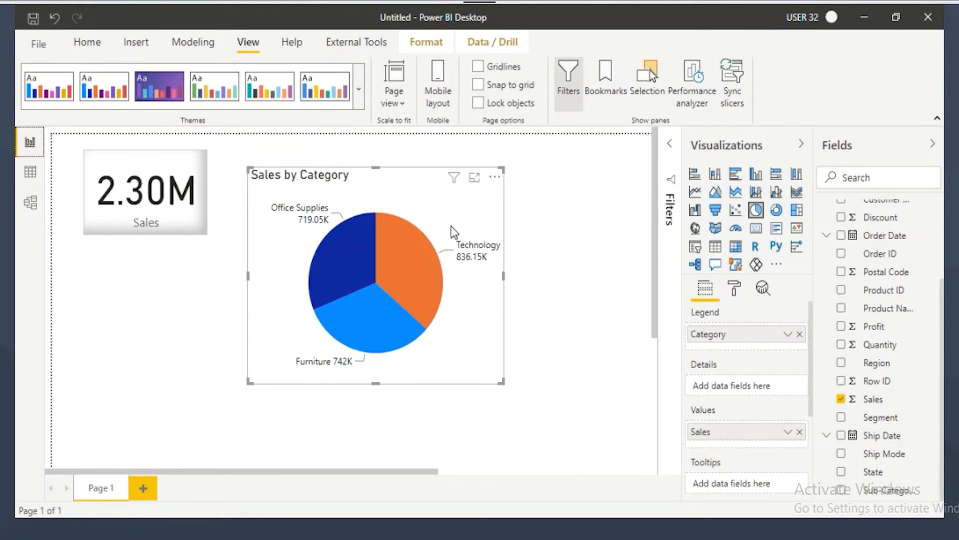
# Replace Category with Sub-Category in the pie chart's Legend well, and annotate the field wells
pyautogui.hotkey('ctrl', '2')
pyautogui.moveTo(739, 322)
pyautogui.mouseDown()
pyautogui.moveTo(696, 350)
pyautogui.moveTo(745, 355)
pyautogui.mouseUp()
pyautogui.press('Escape')
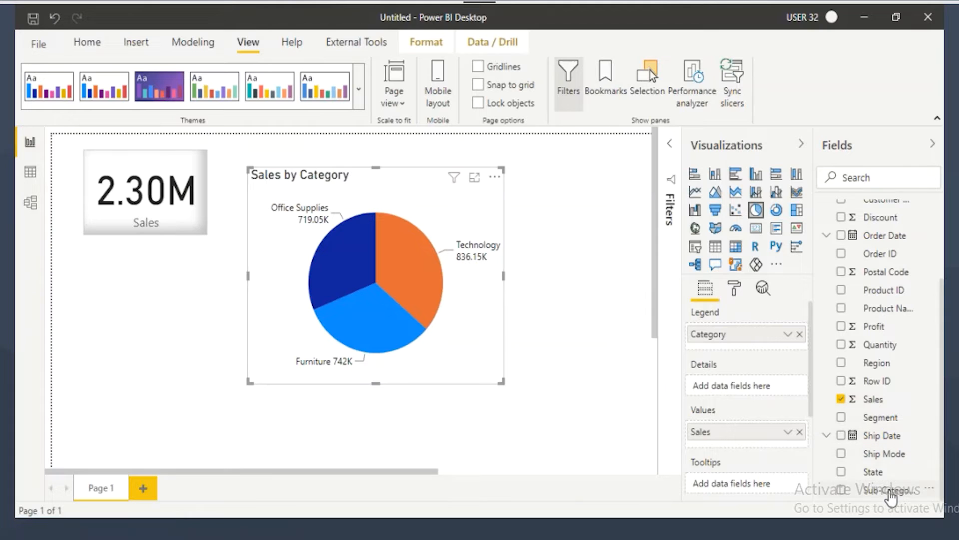
pyautogui.click(891, 492)
pyautogui.click(800, 334)
pyautogui.moveTo(891, 492); pyautogui.dragTo(760, 336)
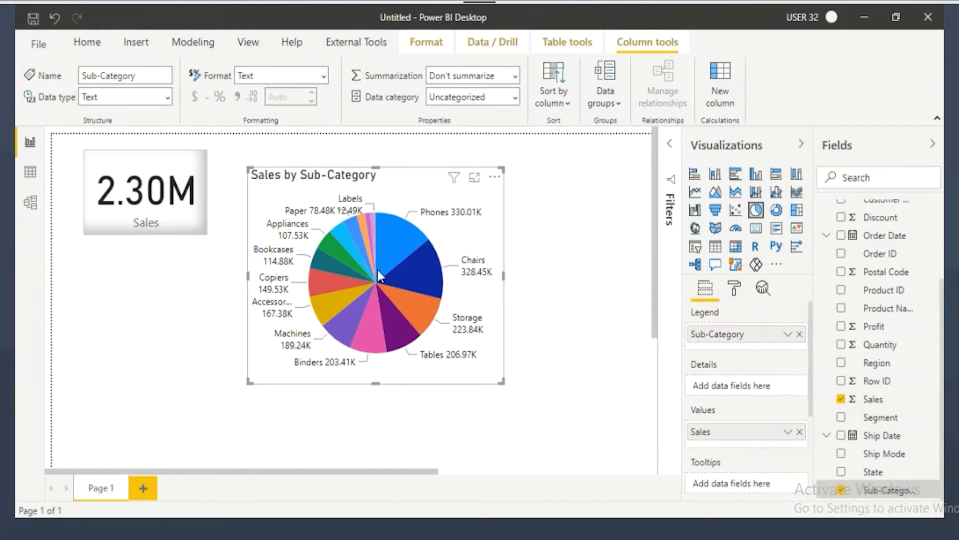
pyautogui.moveTo(695, 343)
pyautogui.mouseDown()
pyautogui.moveTo(751, 331)
pyautogui.moveTo(731, 353)
pyautogui.mouseUp()
pyautogui.moveTo(723, 419)
pyautogui.mouseDown()
pyautogui.moveTo(712, 445)
pyautogui.moveTo(692, 419)
pyautogui.mouseUp()
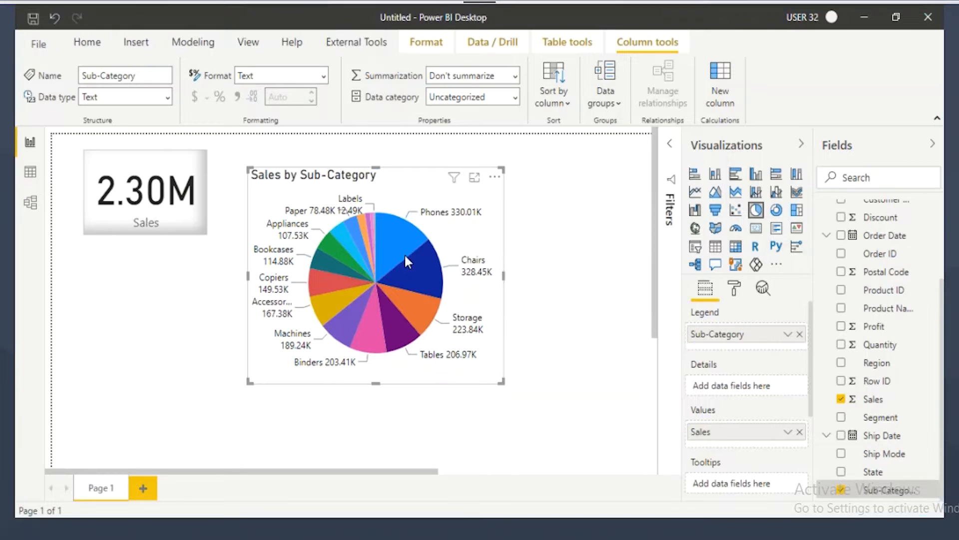
# Examine the filter values of the Product Name and Category columns in the table data, boxing the Category values
pyautogui.click(30, 172)
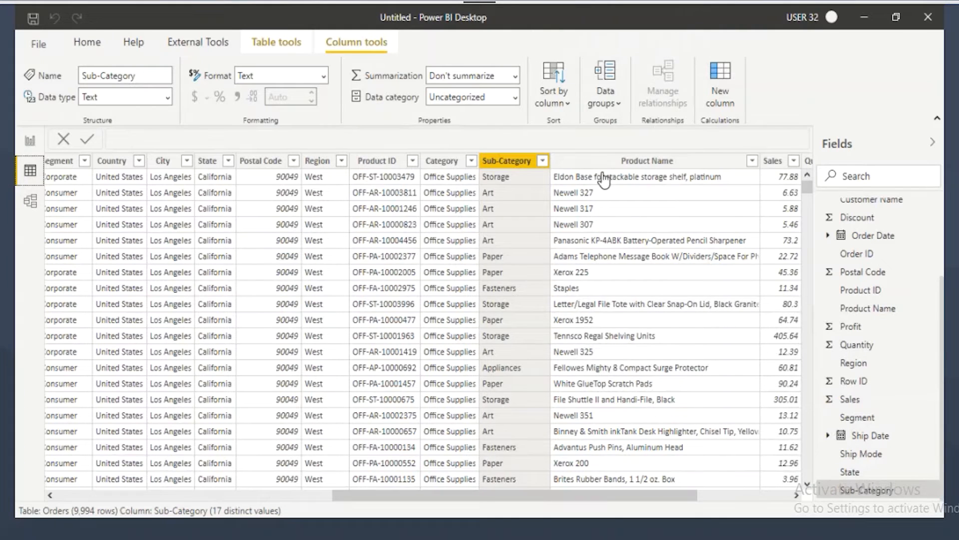
pyautogui.click(645, 162)
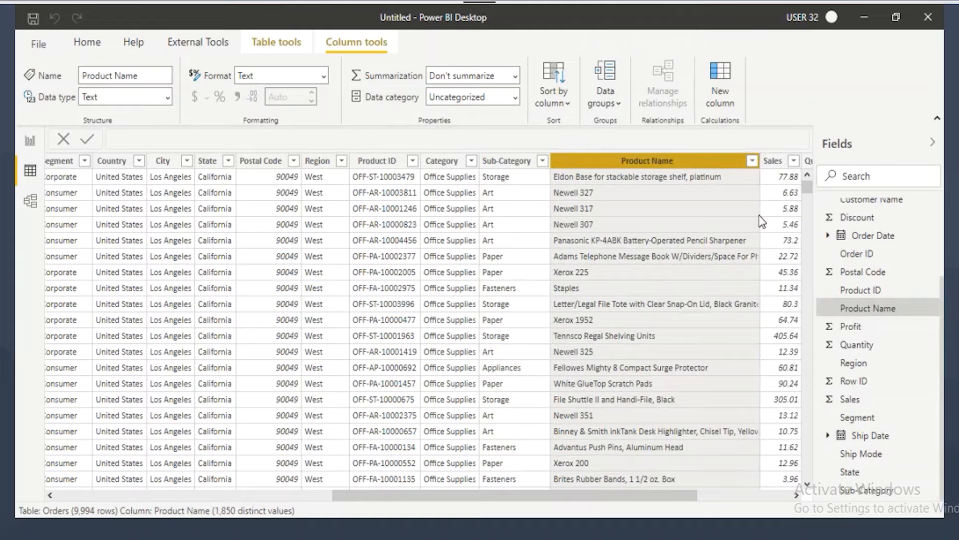
pyautogui.click(752, 161)
pyautogui.click(729, 453)
pyautogui.click(443, 162)
pyautogui.click(472, 160)
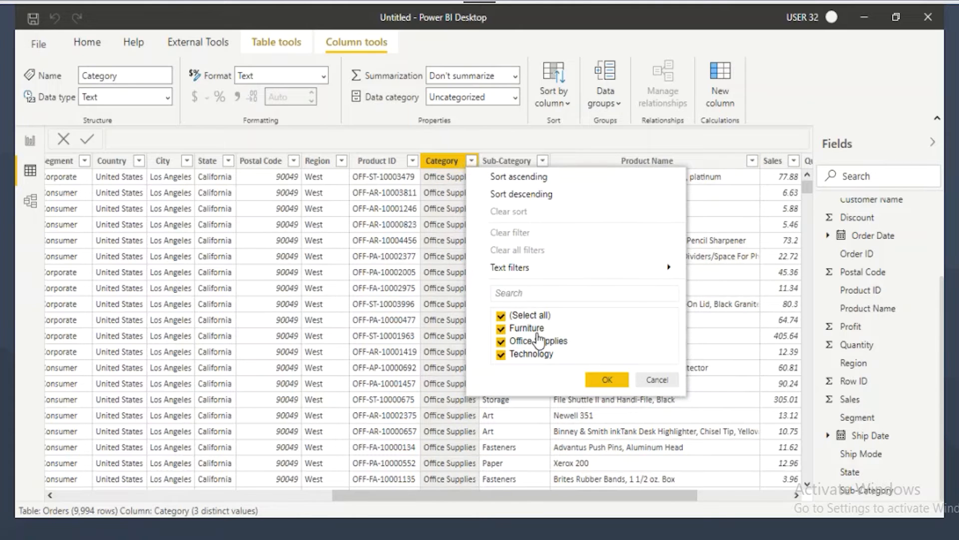
pyautogui.moveTo(490, 320); pyautogui.dragTo(569, 384)
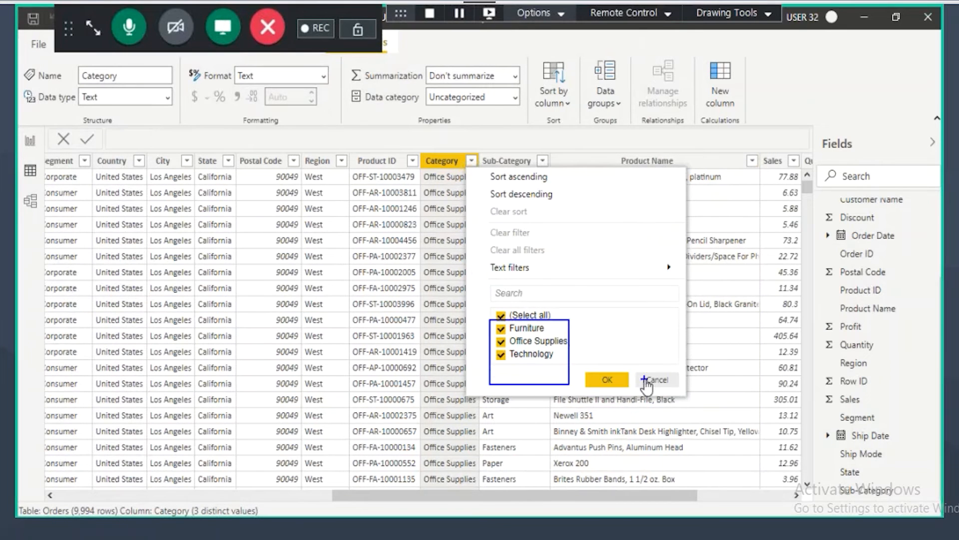
pyautogui.press('Escape')
# Compare the Sub-Category and Product Name filter values, boxing the Sub-Category list and cancelling both without filtering
pyautogui.click(507, 160)
pyautogui.click(543, 160)
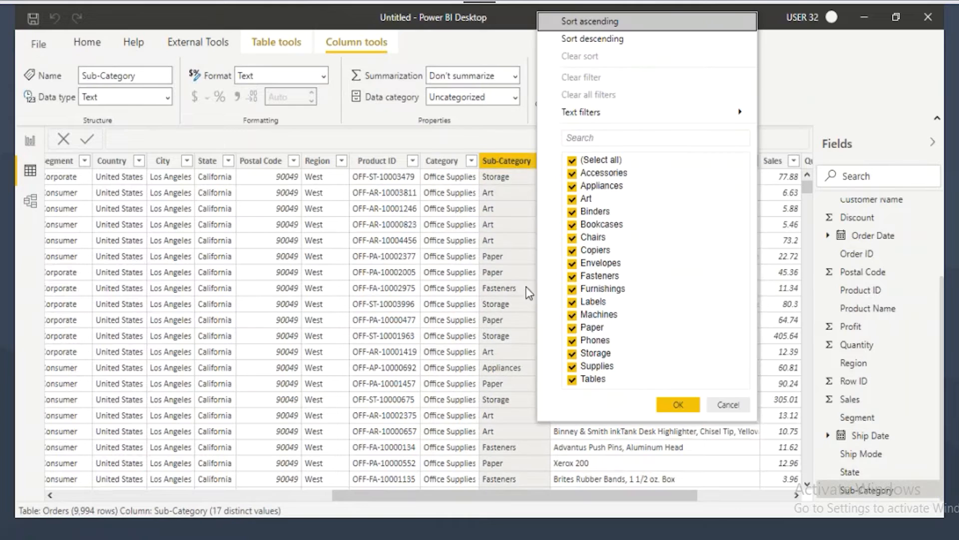
pyautogui.moveTo(560, 170); pyautogui.dragTo(658, 339)
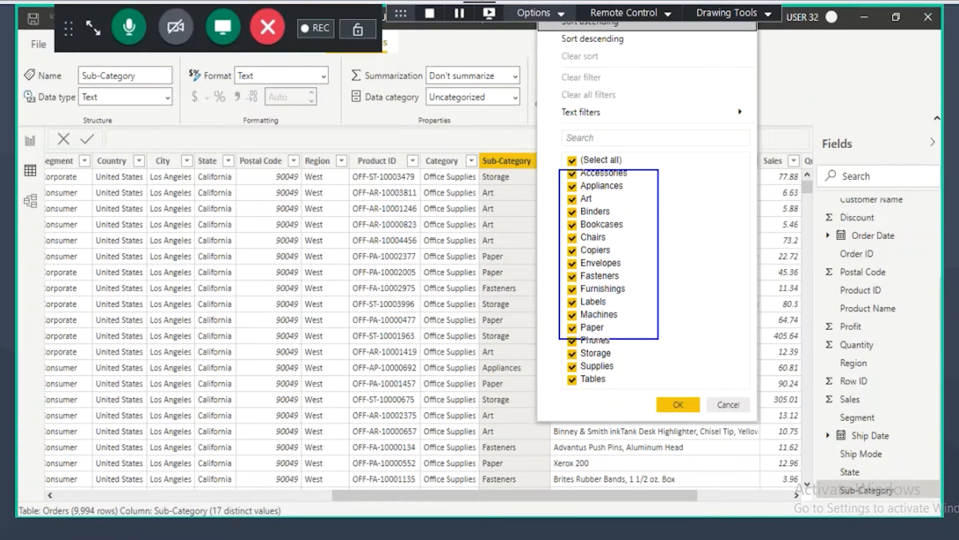
pyautogui.click(728, 405)
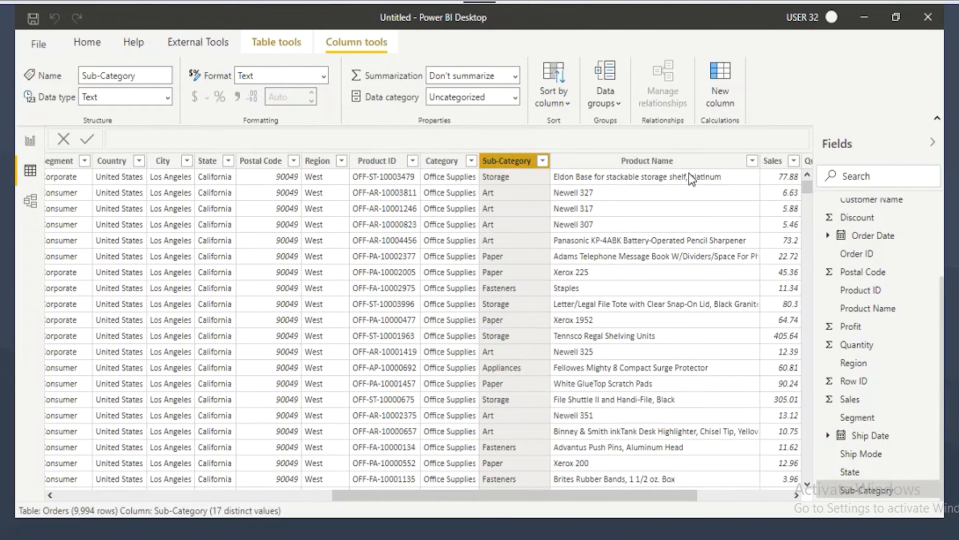
pyautogui.click(689, 162)
pyautogui.click(752, 160)
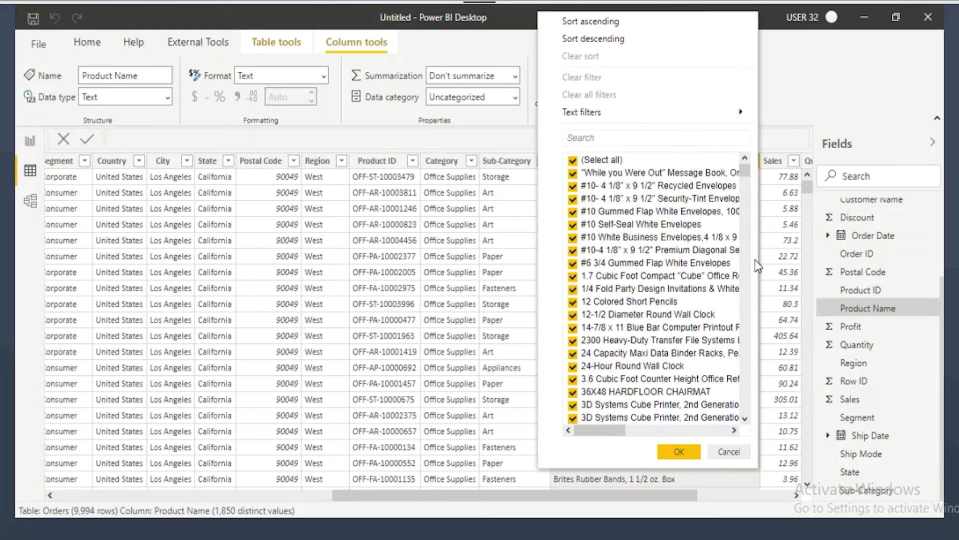
pyautogui.click(729, 451)
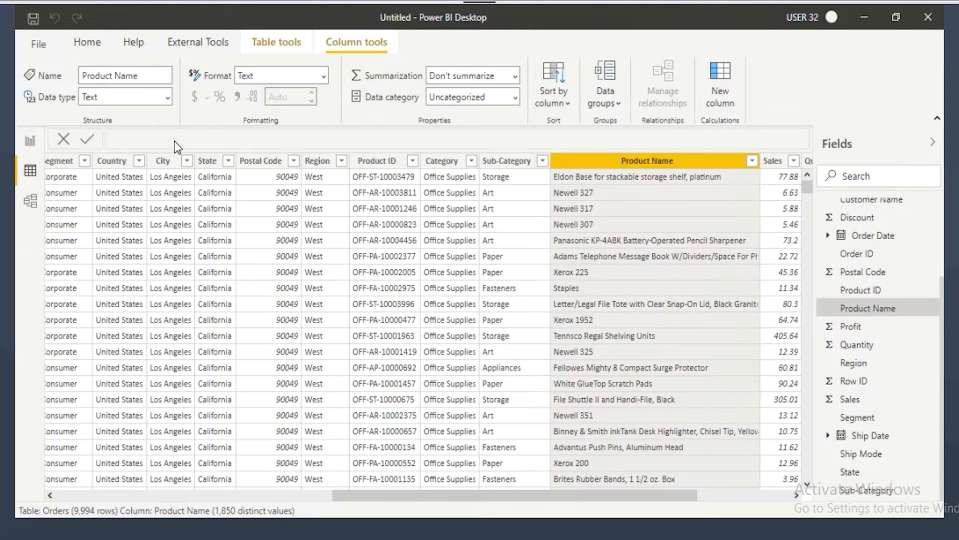
# Return to the report and replace Sub-Category with Product Name in the pie chart's Legend well
pyautogui.click(29, 143)
pyautogui.click(799, 332)
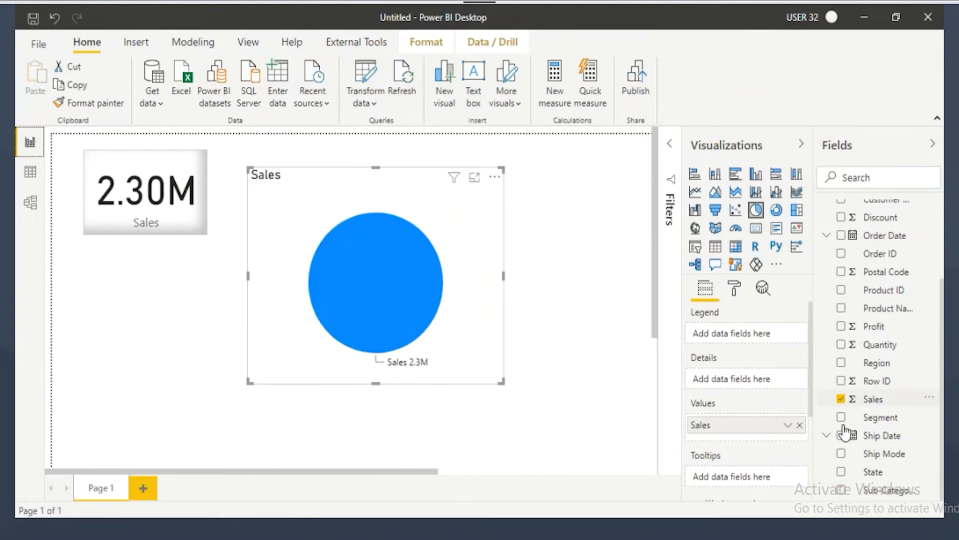
pyautogui.moveTo(894, 309); pyautogui.dragTo(757, 335)
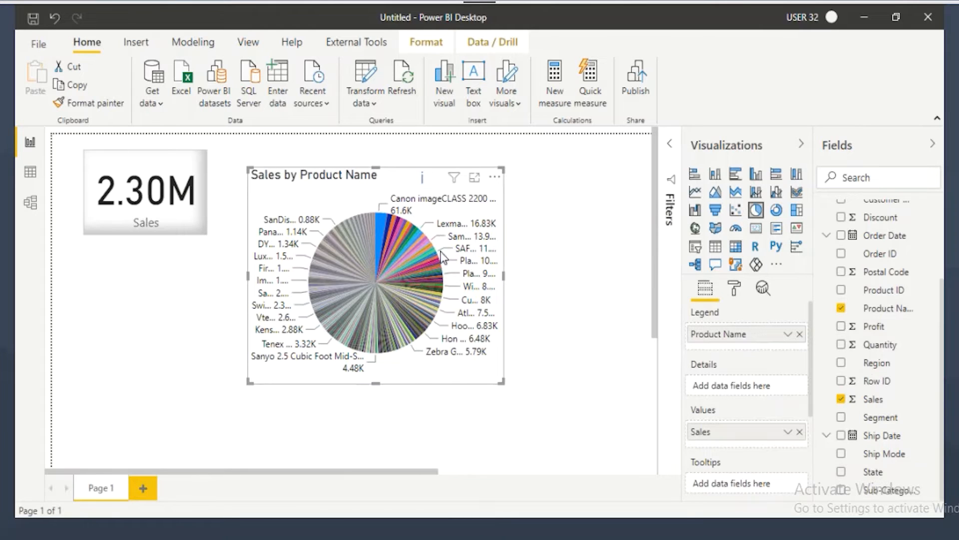
# Swap Product Name for Sub-Category in the pie chart's Legend well, and replace that with Category
pyautogui.click(800, 333)
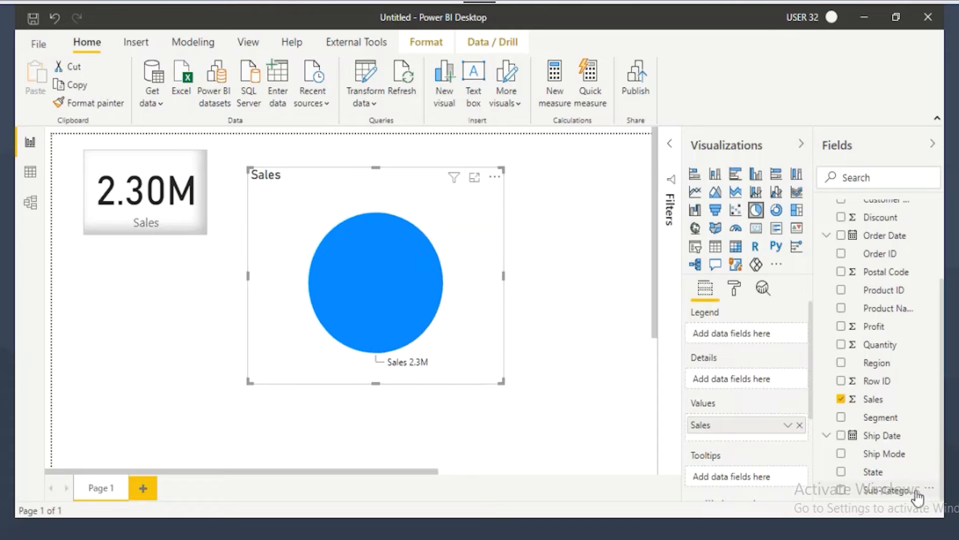
pyautogui.moveTo(880, 490); pyautogui.dragTo(712, 334)
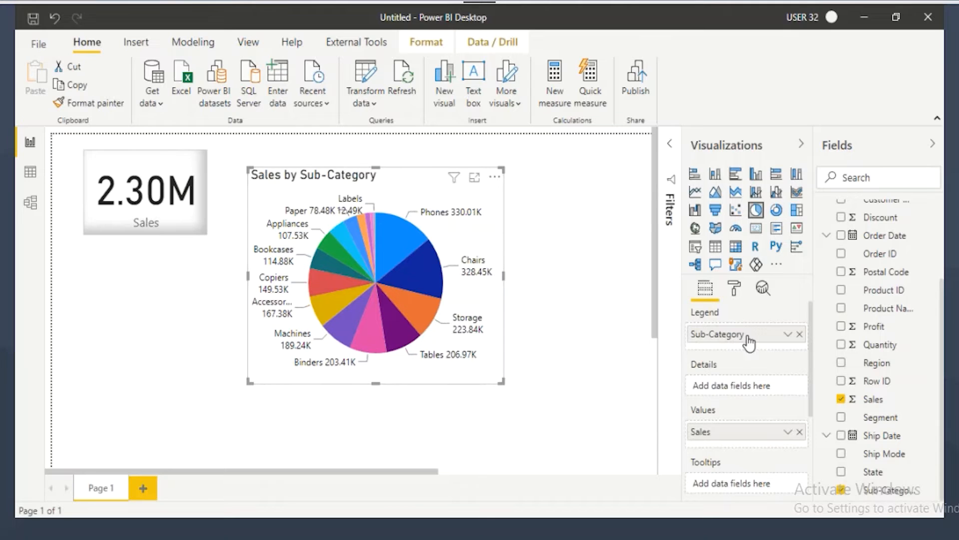
pyautogui.click(799, 334)
pyautogui.scroll(3, 874, 298)
pyautogui.moveTo(879, 232); pyautogui.dragTo(758, 332)
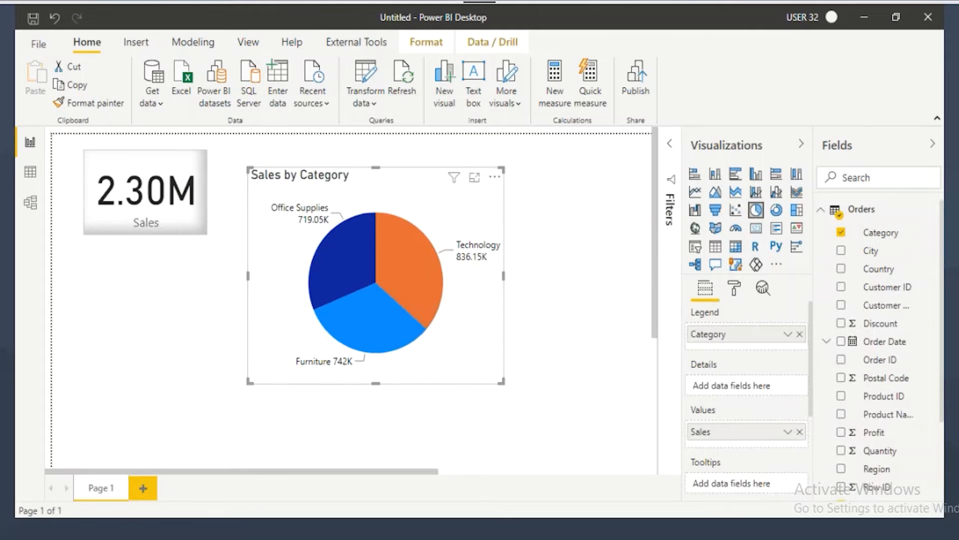
# Switch to Notepad and extend the Pie Chart purpose line with "when we have Less Number of Categorical Values"
pyautogui.hotkey('alt', 'Tab')
pyautogui.moveTo(83, 149); pyautogui.dragTo(368, 150)
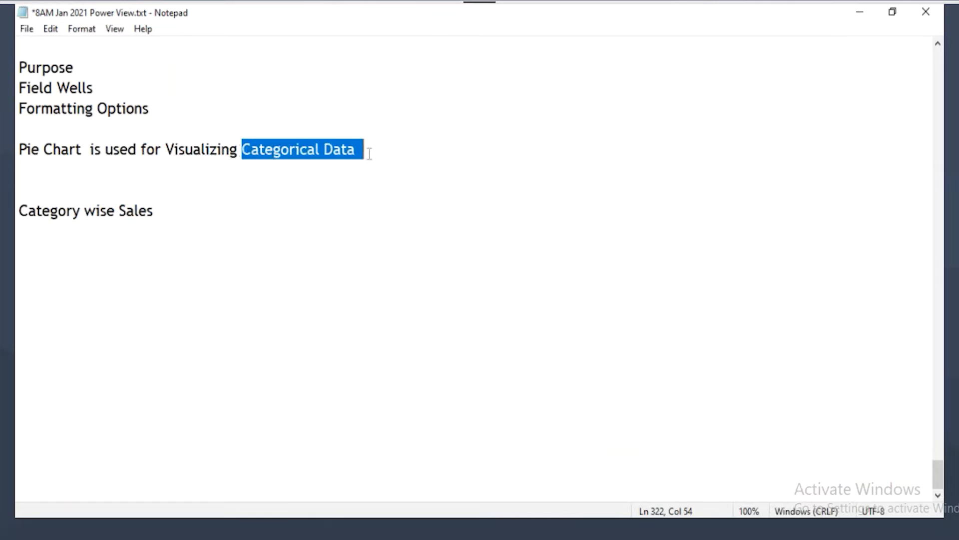
pyautogui.click(391, 151)
pyautogui.write('when')
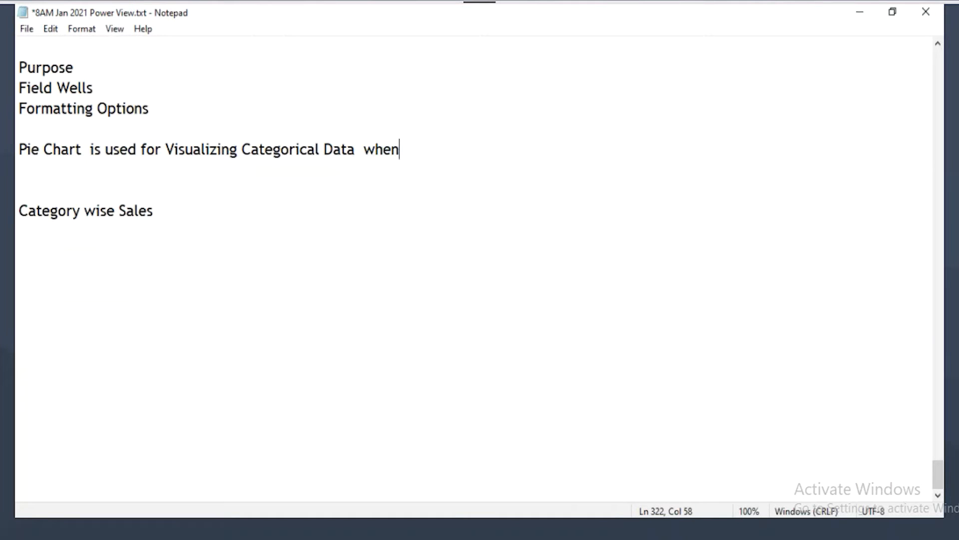
pyautogui.write(' we have Less N')
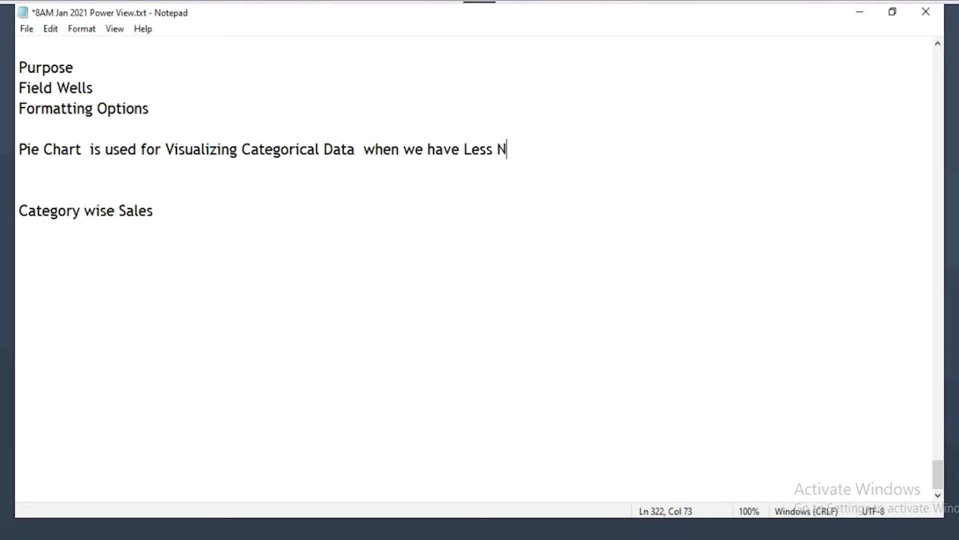
pyautogui.write('umber of ')
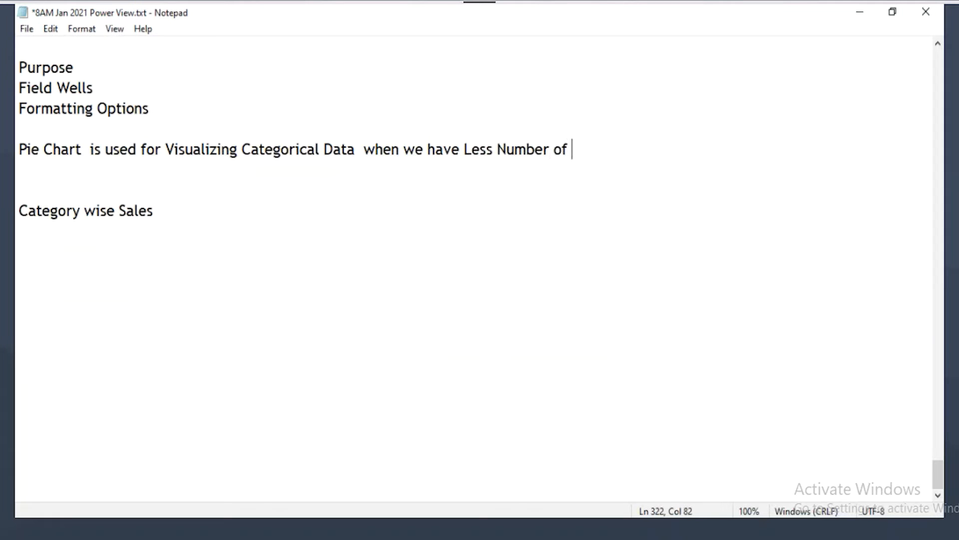
pyautogui.write('Categori')
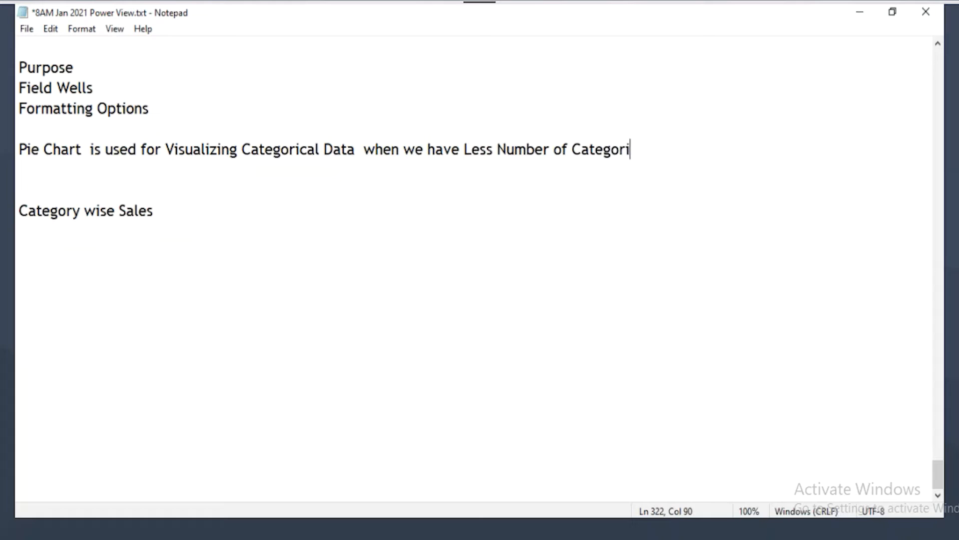
pyautogui.write('cal Values')
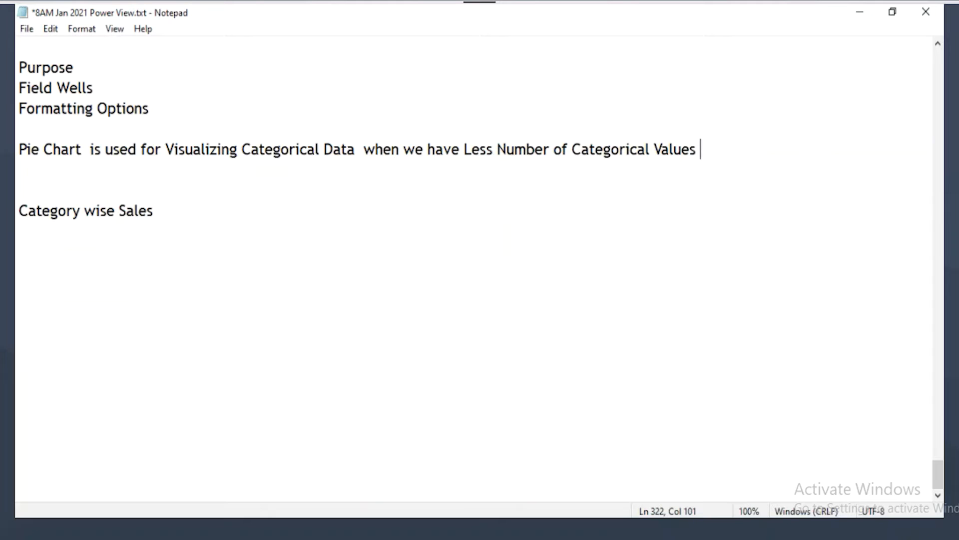
pyautogui.moveTo(24, 149); pyautogui.dragTo(114, 150)
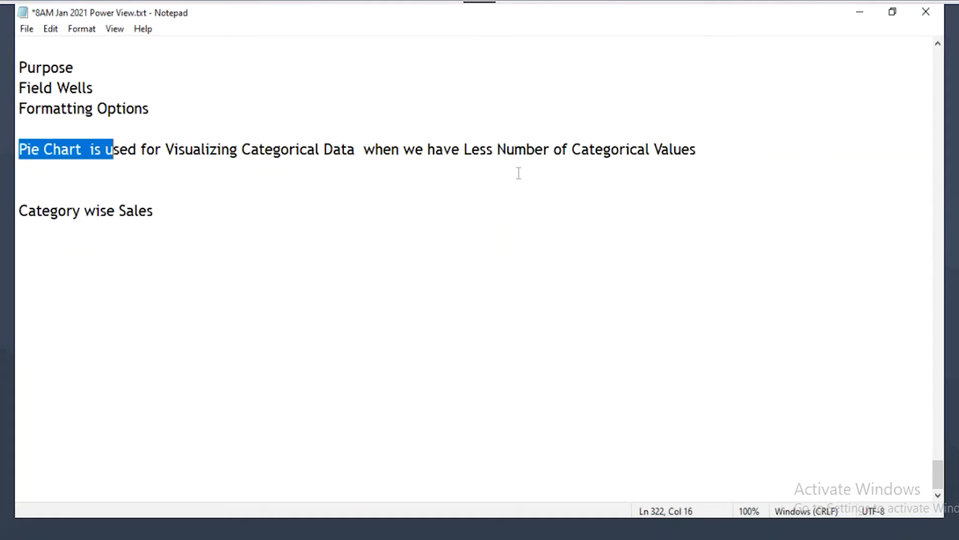
pyautogui.moveTo(70, 149); pyautogui.dragTo(708, 153)
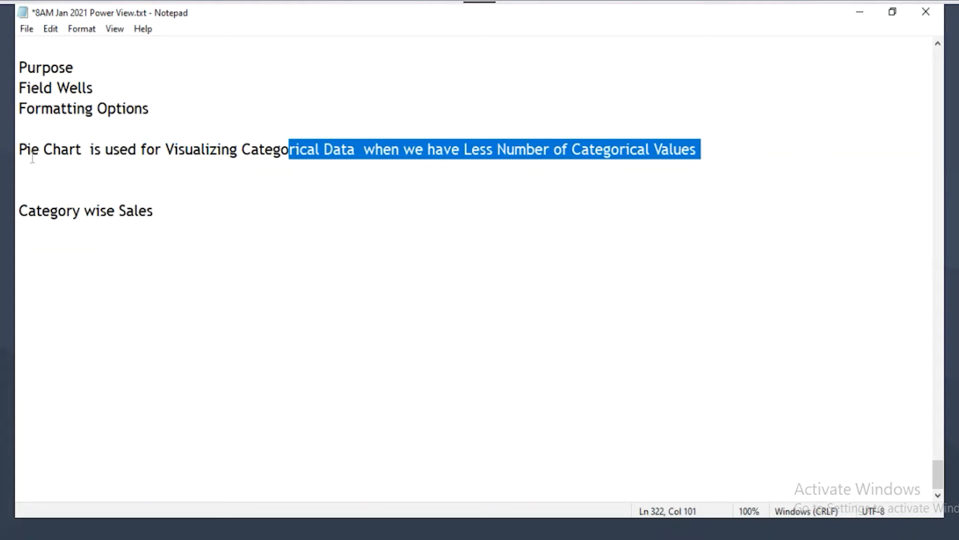
pyautogui.click(18, 150)
pyautogui.moveTo(25, 149); pyautogui.dragTo(186, 150)
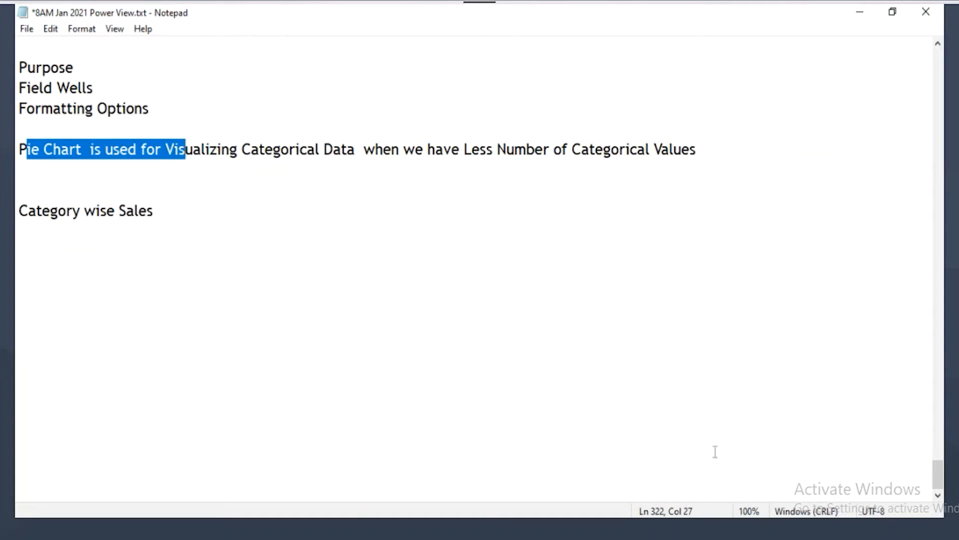
# Switch to Power BI Desktop and mark Category in the pie chart's Legend well and Sales in its Values well
pyautogui.hotkey('alt', 'Tab')
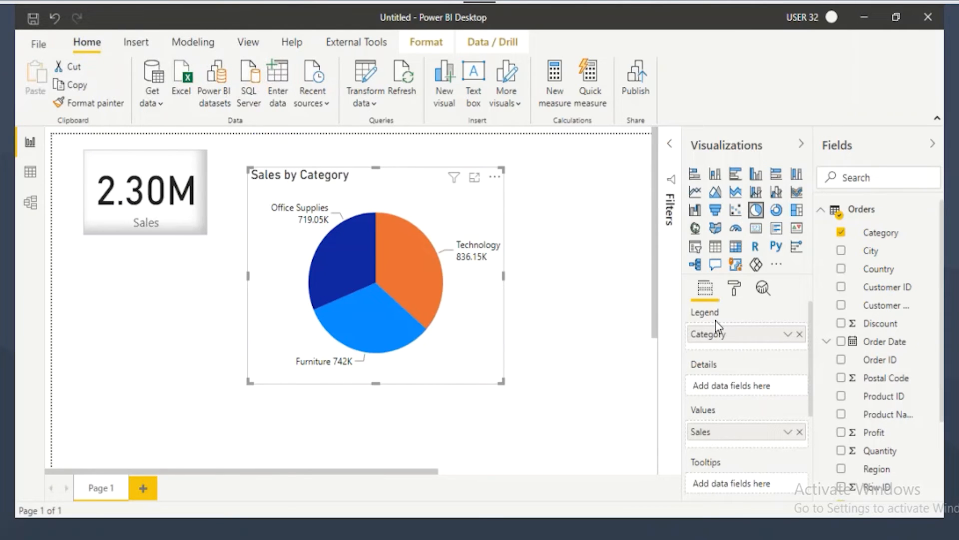
pyautogui.moveTo(691, 344); pyautogui.dragTo(746, 347)
pyautogui.moveTo(693, 441); pyautogui.dragTo(718, 440)
pyautogui.moveTo(692, 336); pyautogui.dragTo(656, 371)
# Switch to Notepad and add the line "Category wise Sales & Profit" below "Category wise Sales", reusing the existing text
pyautogui.hotkey('alt', 'Tab')
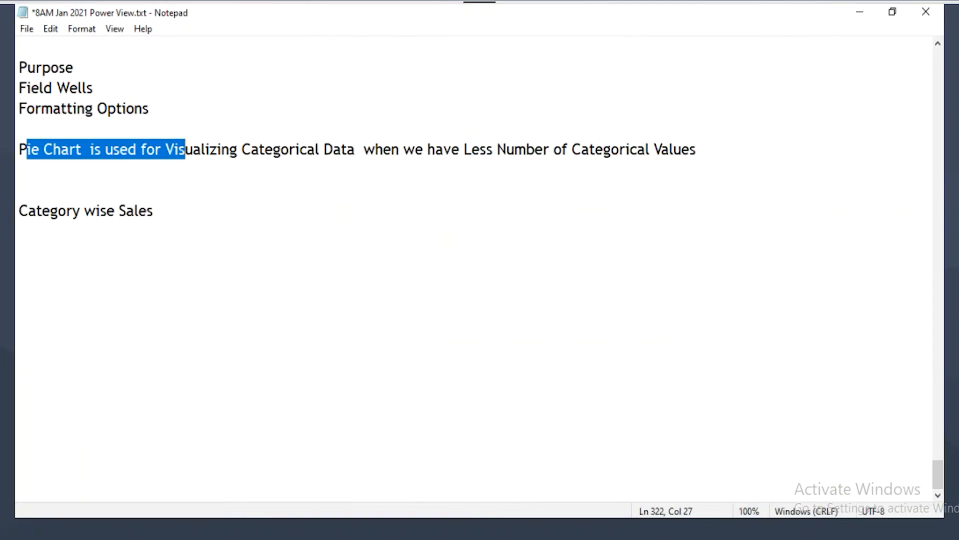
pyautogui.click(179, 213)
pyautogui.press('Return')
pyautogui.press('Return')
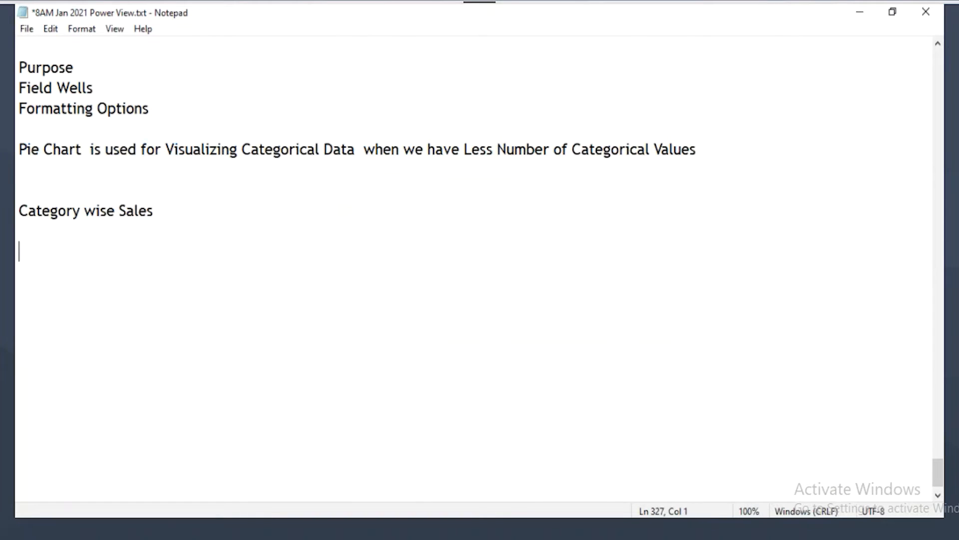
pyautogui.moveTo(17, 205); pyautogui.dragTo(173, 202)
pyautogui.hotkey('ctrl', 'c')
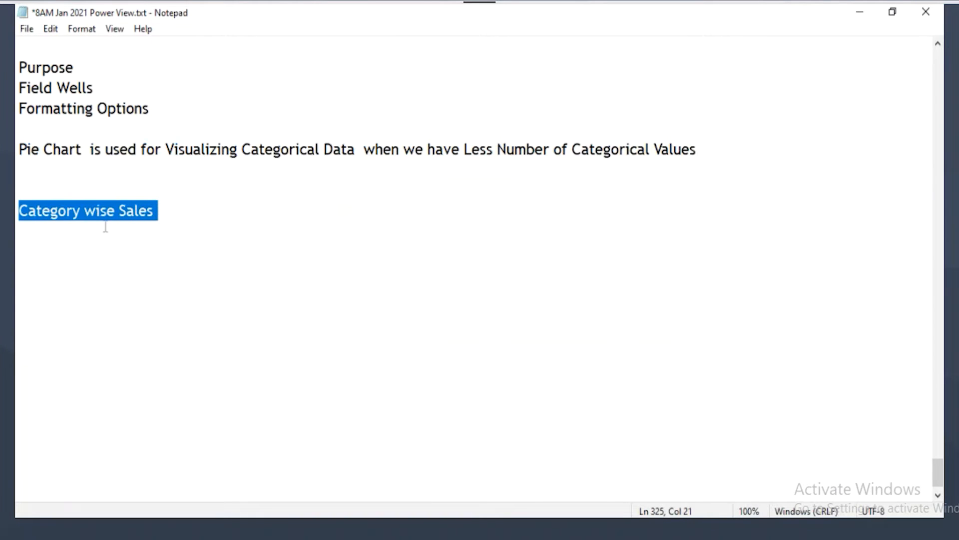
pyautogui.click(38, 249)
pyautogui.hotkey('ctrl', 'v')
pyautogui.write('& P')
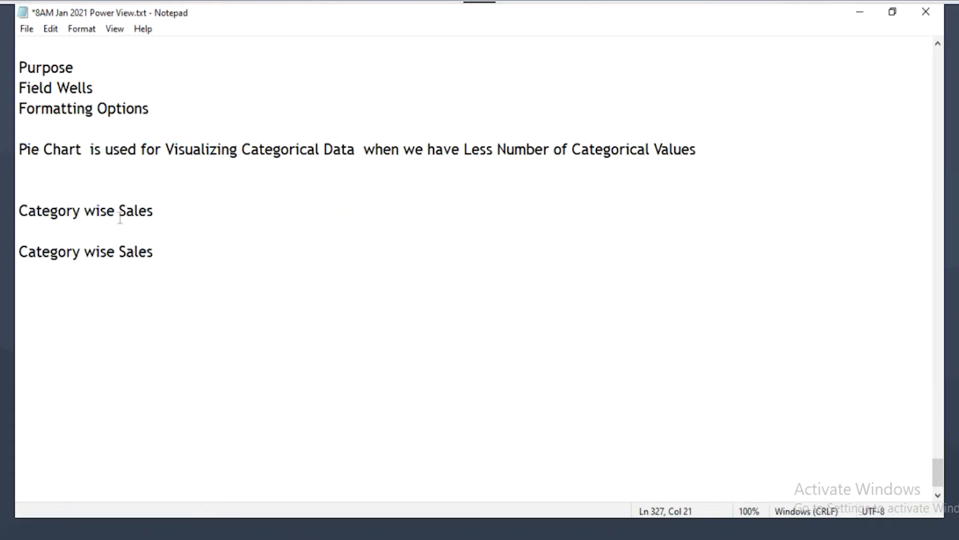
pyautogui.write('rofic')
pyautogui.press('BackSpace')
pyautogui.write('t')
# Underline and circle Category and "Sales & Profit" on the new line with the screen pen, add an arrow, and clear the marks
pyautogui.hotkey('ctrl', '2')
pyautogui.moveTo(20, 262); pyautogui.dragTo(37, 263)
pyautogui.moveTo(129, 260); pyautogui.dragTo(157, 258)
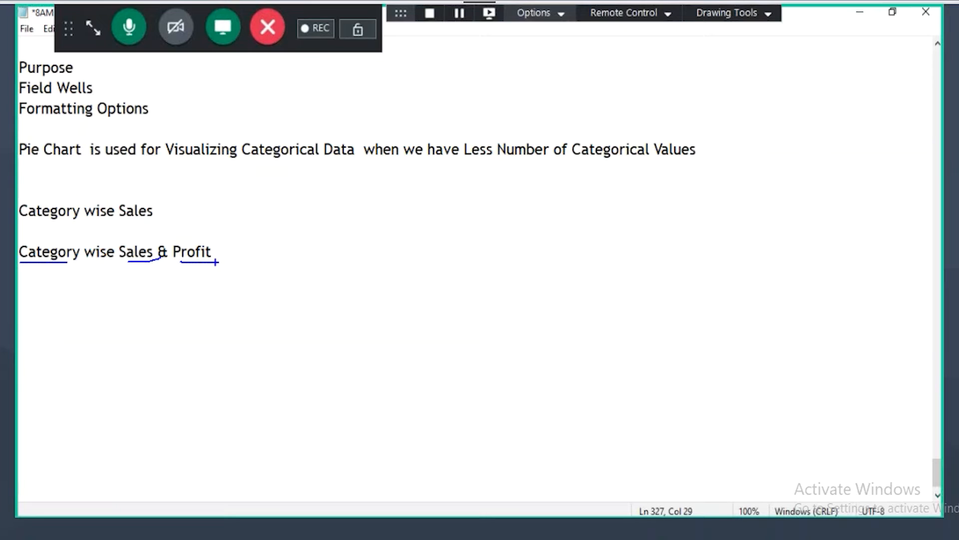
pyautogui.moveTo(51, 263); pyautogui.dragTo(26, 235)
pyautogui.moveTo(217, 248)
pyautogui.mouseDown()
pyautogui.moveTo(125, 243)
pyautogui.moveTo(214, 262)
pyautogui.moveTo(229, 212)
pyautogui.mouseUp()
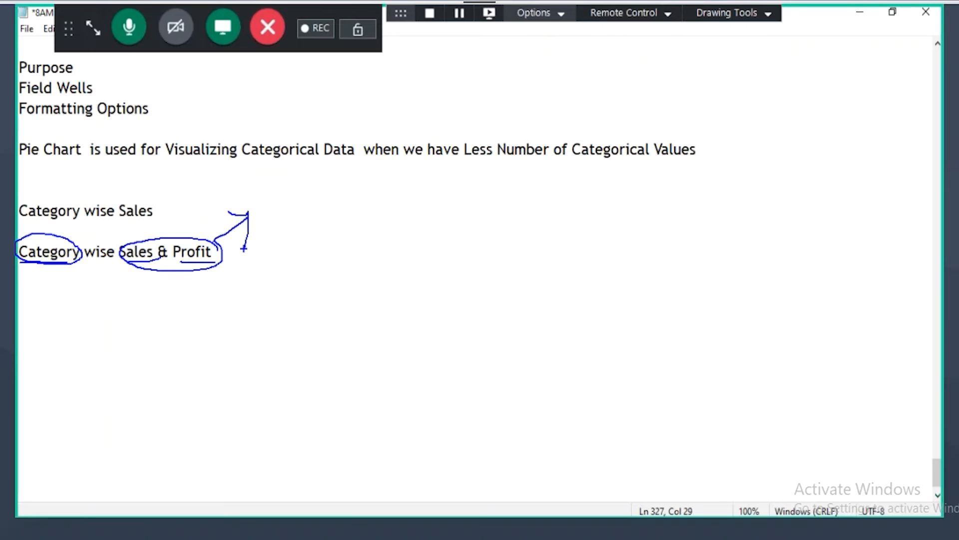
pyautogui.moveTo(244, 248); pyautogui.dragTo(246, 252)
pyautogui.press('Escape')
# Switch to Power BI Desktop, add a second report page, and set its page view to Actual size
pyautogui.click(477, 528)
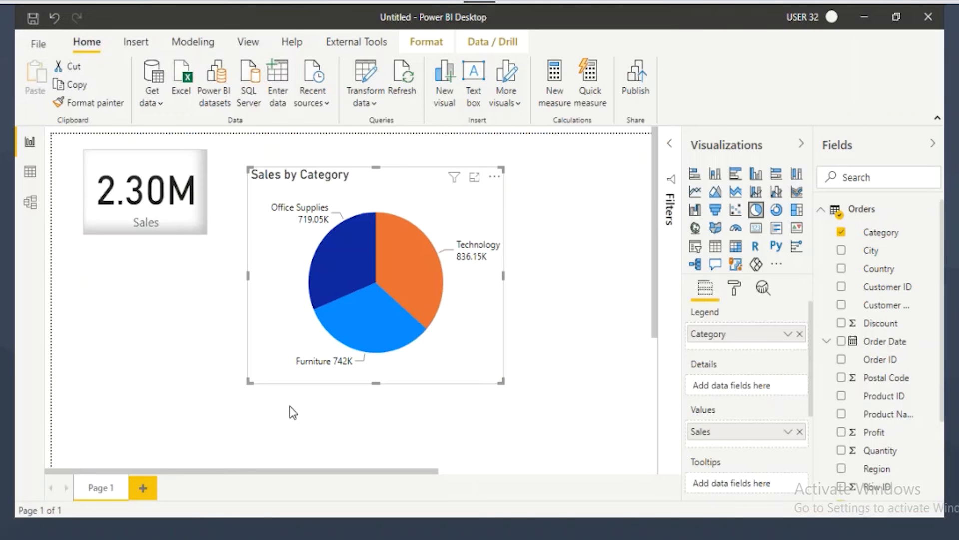
pyautogui.click(146, 485)
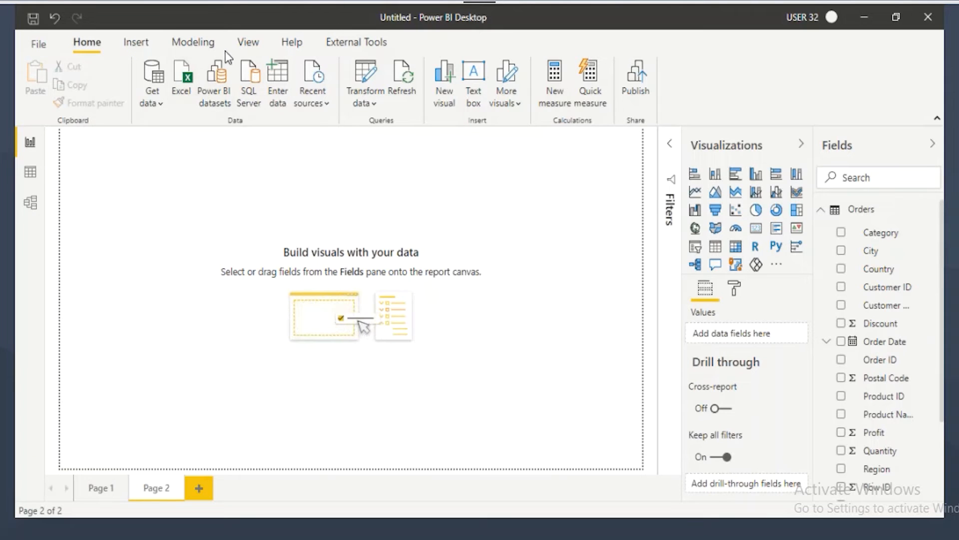
pyautogui.click(248, 42)
pyautogui.click(394, 83)
pyautogui.click(409, 177)
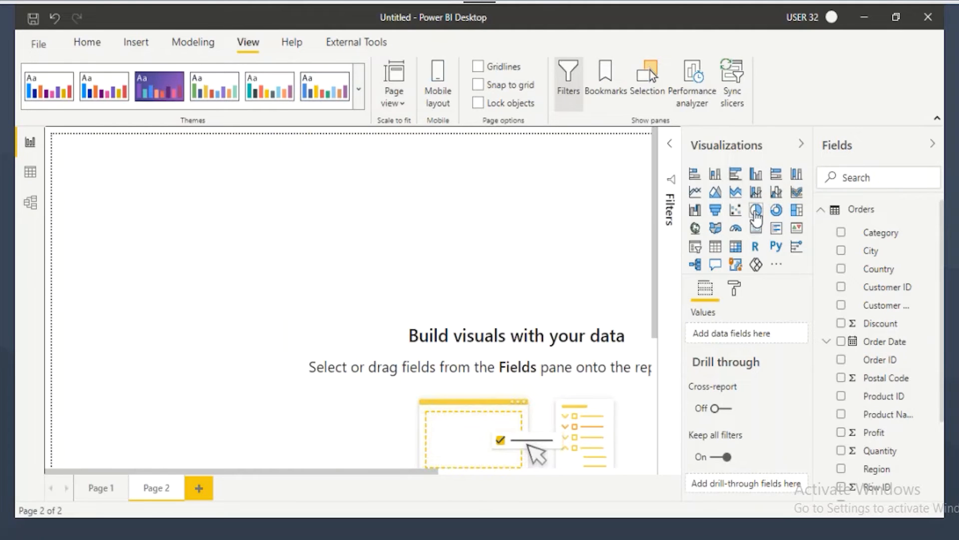
# Insert a pie chart on Page 2, enlarge it slightly, and move it a little away from the page corner
pyautogui.click(756, 209)
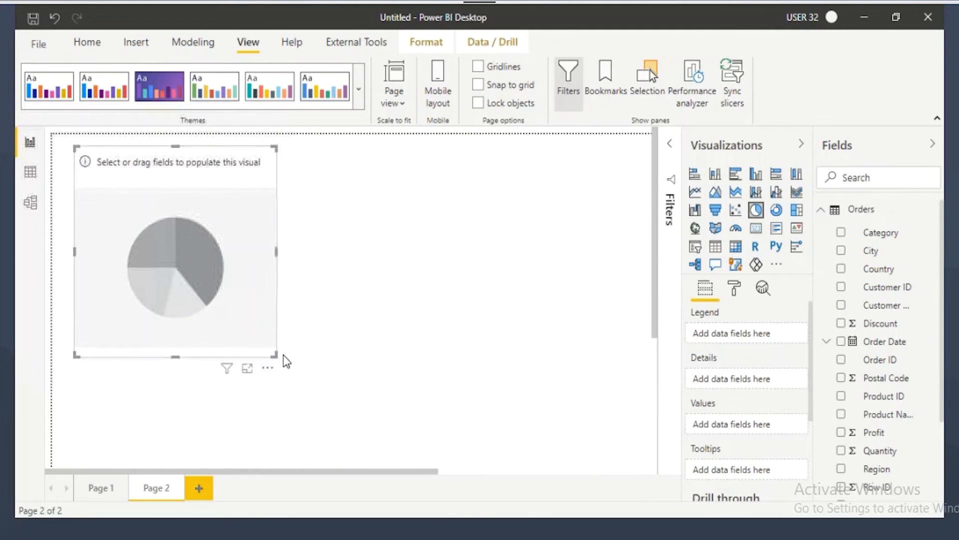
pyautogui.moveTo(275, 355); pyautogui.dragTo(312, 372)
pyautogui.moveTo(237, 257); pyautogui.dragTo(249, 275)
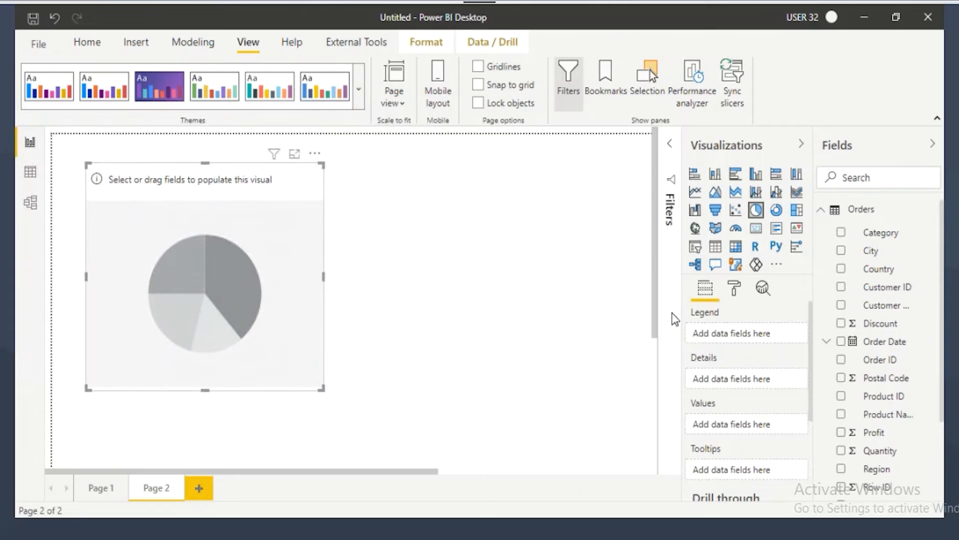
# Add Category to the pie chart's Legend well, and Sales and Profit to its Values well
pyautogui.moveTo(892, 239); pyautogui.dragTo(758, 340)
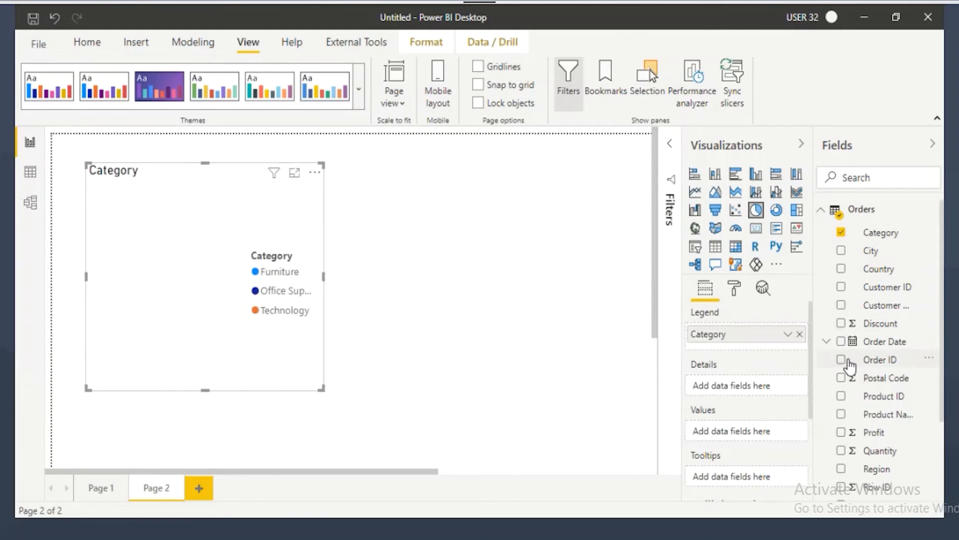
pyautogui.scroll(-3, 929, 393)
pyautogui.moveTo(874, 398); pyautogui.dragTo(741, 435)
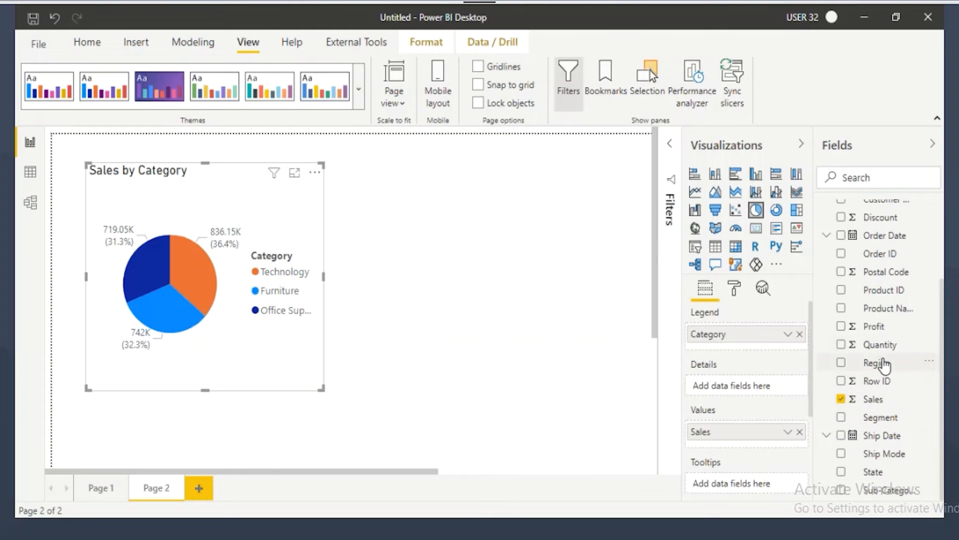
pyautogui.moveTo(881, 337); pyautogui.dragTo(719, 453)
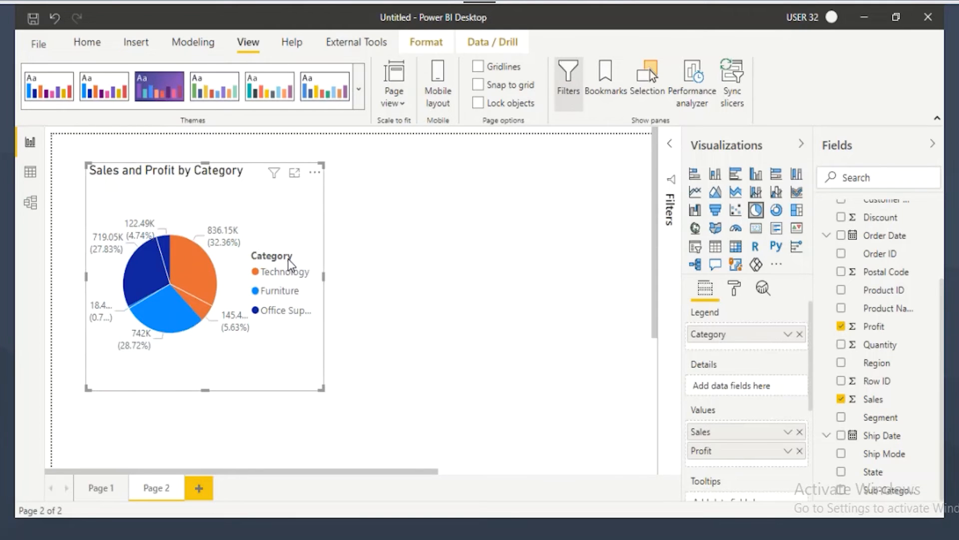
# Mark the legend entries and their matching pie slices and labels with the screen pen, and clear the marks
pyautogui.hotkey('ctrl', '2')
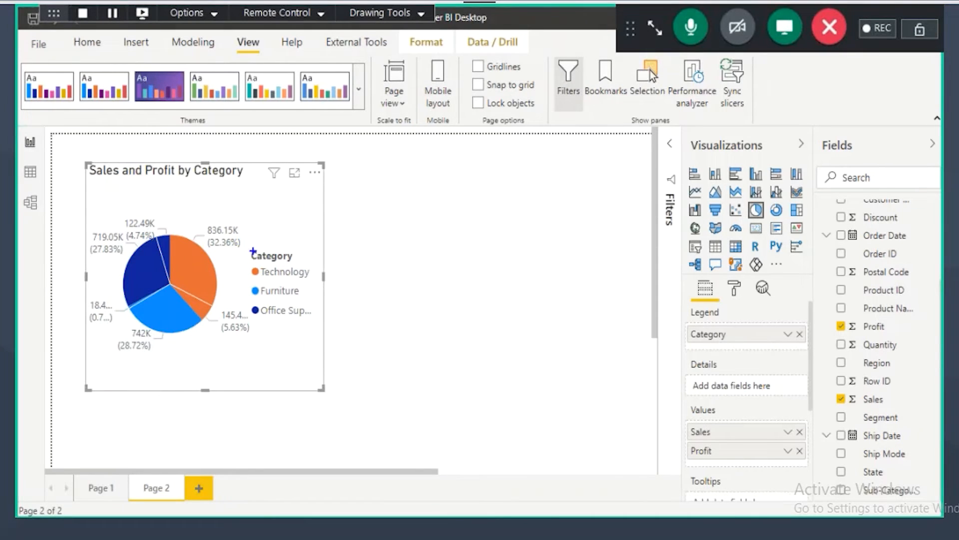
pyautogui.moveTo(254, 278); pyautogui.dragTo(319, 283)
pyautogui.moveTo(186, 263); pyautogui.dragTo(210, 252)
pyautogui.moveTo(260, 302); pyautogui.dragTo(300, 295)
pyautogui.moveTo(175, 315); pyautogui.dragTo(201, 308)
pyautogui.moveTo(102, 312); pyautogui.dragTo(122, 274)
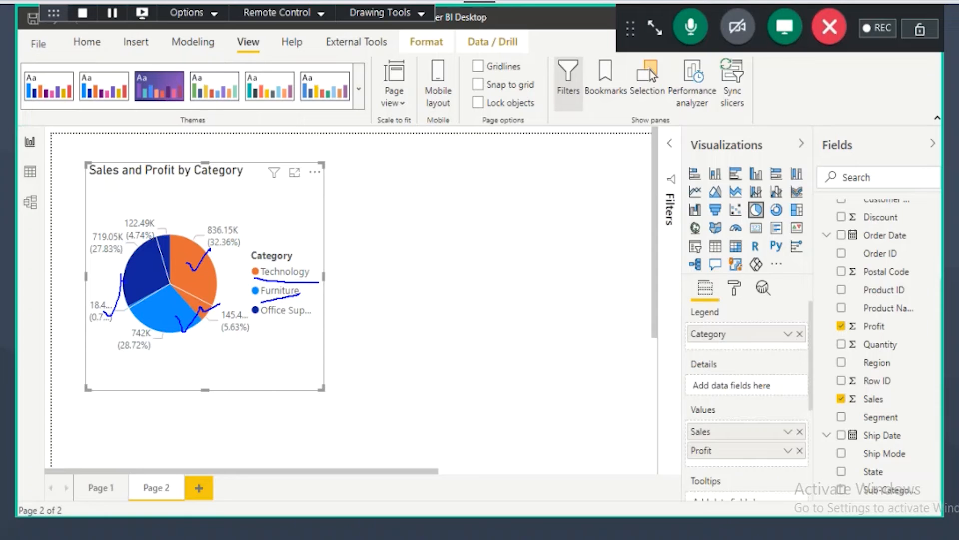
pyautogui.moveTo(261, 321); pyautogui.dragTo(316, 310)
pyautogui.moveTo(148, 218); pyautogui.dragTo(179, 190)
pyautogui.press('Escape')
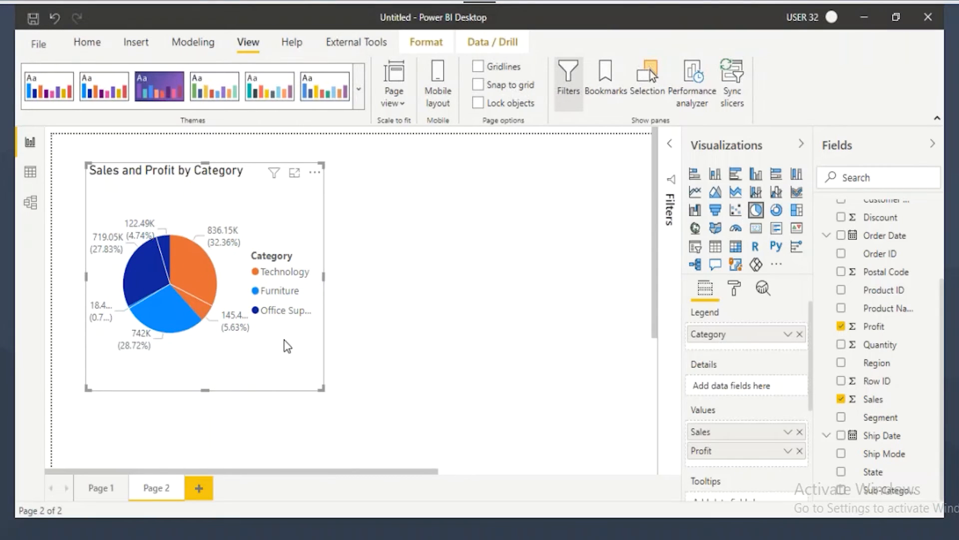
# Enlarge the Sales and Profit by Category pie chart and move it toward the middle of the page
pyautogui.moveTo(325, 390); pyautogui.dragTo(463, 443)
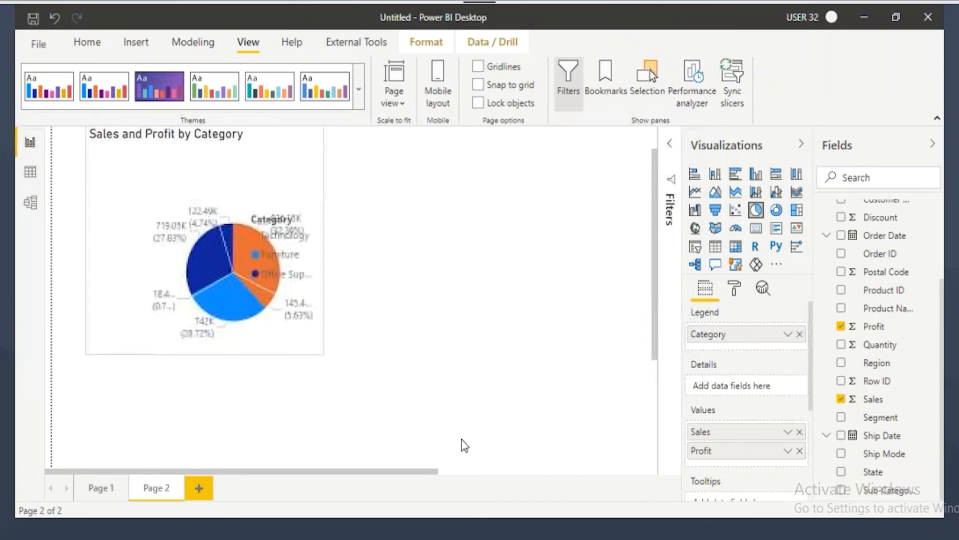
pyautogui.scroll(1, 400, 240)
pyautogui.moveTo(394, 225); pyautogui.dragTo(467, 196)
# View the pie chart in focus mode, label the two Technology slices "Sales" and "Profit" with the pen, and return to the report
pyautogui.click(506, 145)
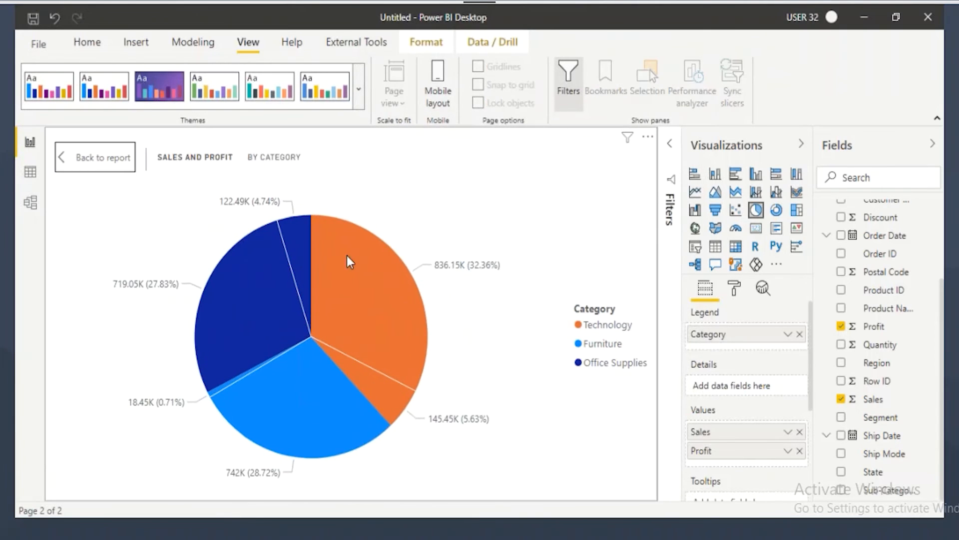
pyautogui.moveTo(374, 292); pyautogui.dragTo(425, 249)
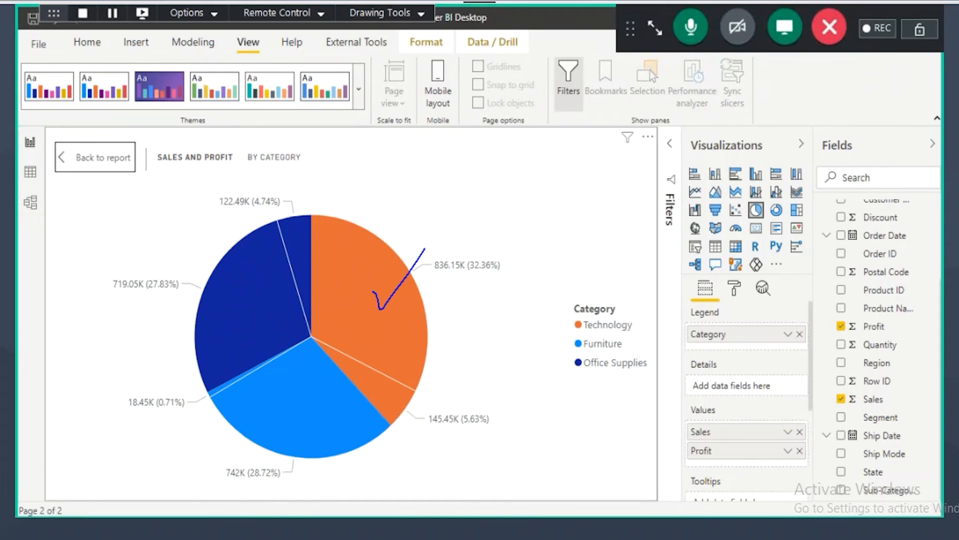
pyautogui.moveTo(380, 393)
pyautogui.mouseDown()
pyautogui.moveTo(391, 414)
pyautogui.moveTo(426, 384)
pyautogui.mouseUp()
pyautogui.moveTo(444, 240)
pyautogui.mouseDown()
pyautogui.moveTo(418, 245)
pyautogui.moveTo(463, 250)
pyautogui.moveTo(473, 241)
pyautogui.moveTo(475, 266)
pyautogui.mouseUp()
pyautogui.moveTo(445, 386)
pyautogui.mouseDown()
pyautogui.moveTo(446, 410)
pyautogui.moveTo(487, 400)
pyautogui.moveTo(499, 372)
pyautogui.moveTo(534, 386)
pyautogui.mouseUp()
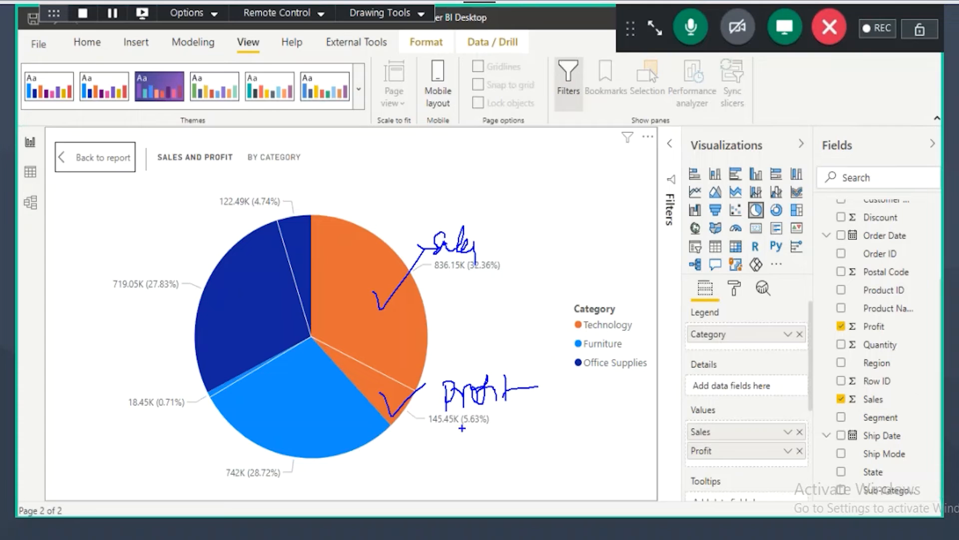
pyautogui.click(80, 156)
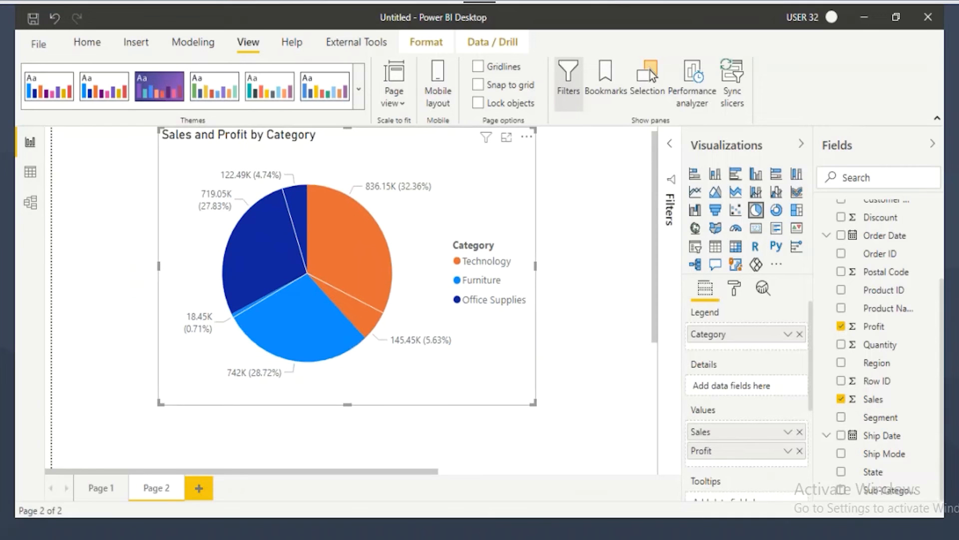
# Mark the legend beside the pie with the screen pen, clear the marks, and shift the chart slightly down the page
pyautogui.moveTo(453, 233)
pyautogui.mouseDown()
pyautogui.moveTo(491, 304)
pyautogui.moveTo(517, 323)
pyautogui.mouseUp()
pyautogui.moveTo(506, 231); pyautogui.dragTo(466, 304)
pyautogui.moveTo(452, 241); pyautogui.dragTo(495, 300)
pyautogui.press('Escape')
pyautogui.moveTo(444, 164); pyautogui.dragTo(448, 172)
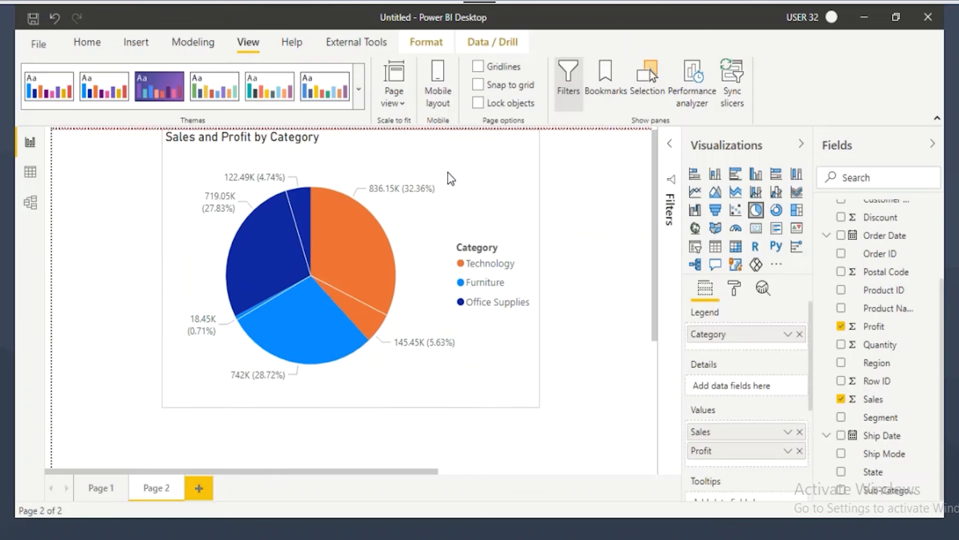
# Box the legend area and write "25%" in it, box the strip below the chart title, and clear the marks
pyautogui.moveTo(440, 134); pyautogui.dragTo(539, 416)
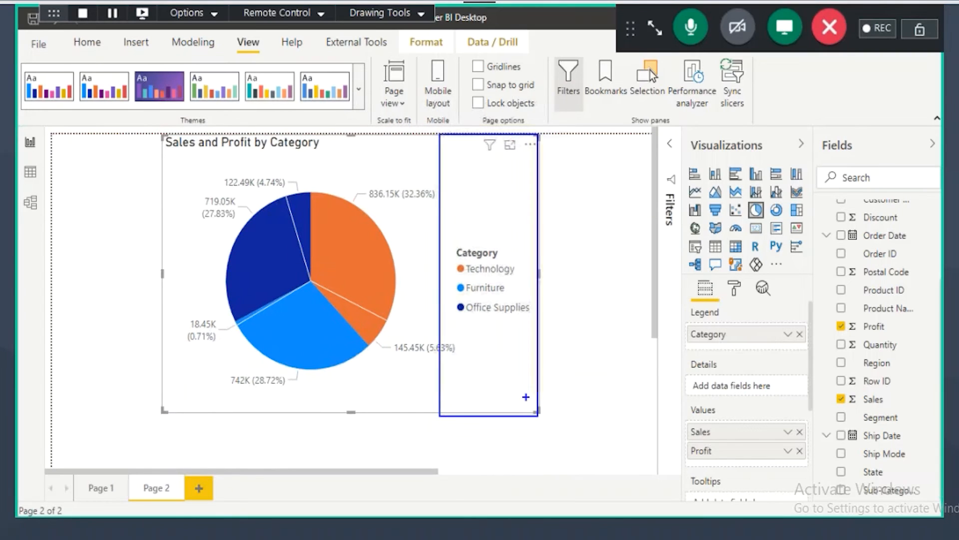
pyautogui.moveTo(473, 198)
pyautogui.mouseDown()
pyautogui.moveTo(495, 218)
pyautogui.moveTo(513, 187)
pyautogui.mouseUp()
pyautogui.moveTo(532, 190); pyautogui.dragTo(517, 207)
pyautogui.click(517, 194)
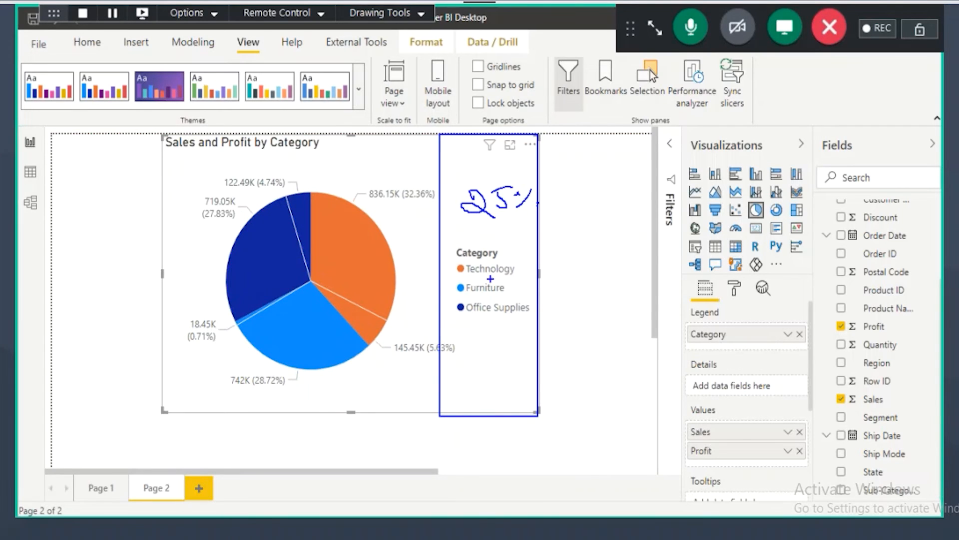
pyautogui.moveTo(167, 152)
pyautogui.mouseDown()
pyautogui.moveTo(538, 165)
pyautogui.moveTo(565, 148)
pyautogui.moveTo(562, 171)
pyautogui.mouseUp()
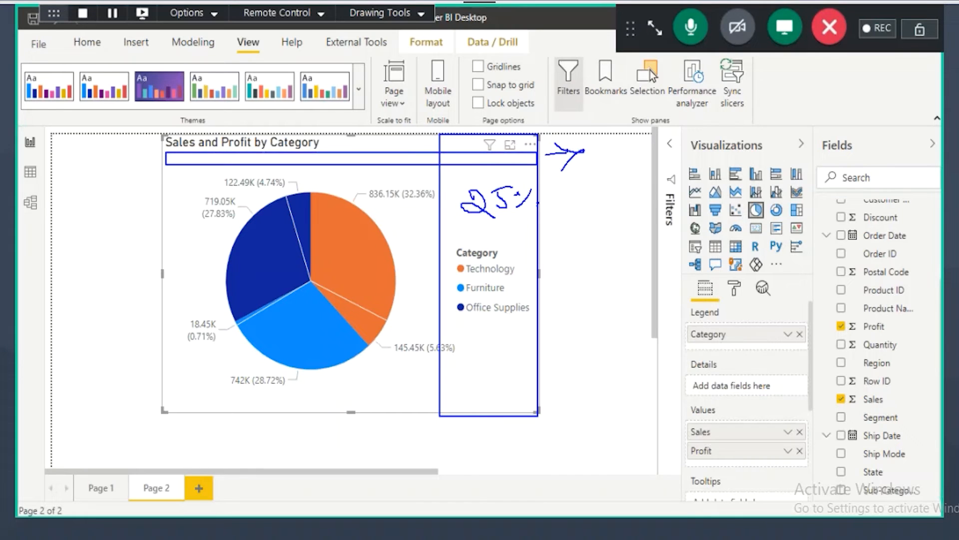
pyautogui.press('Escape')
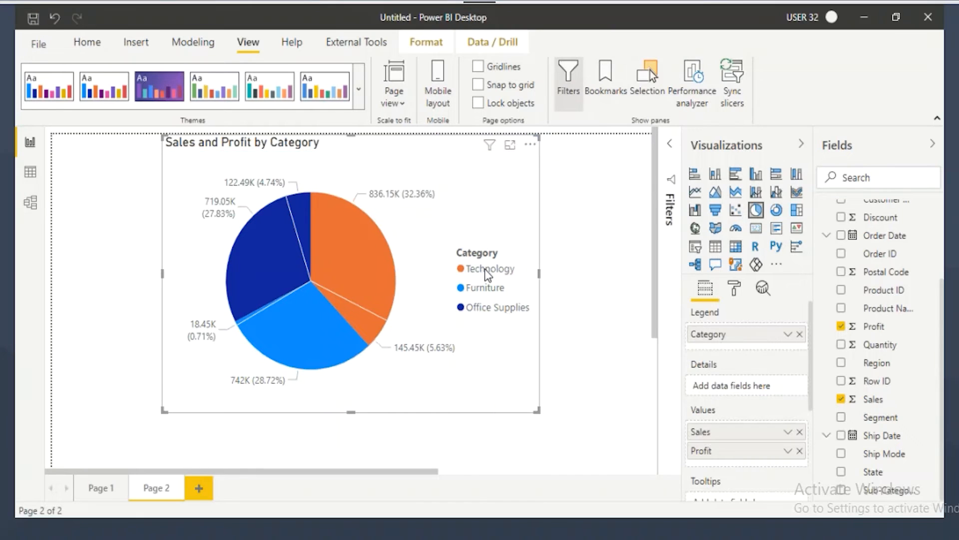
# Open the pie chart's formatting options, highlight the Legend section with the pen, and expand its settings
pyautogui.click(734, 289)
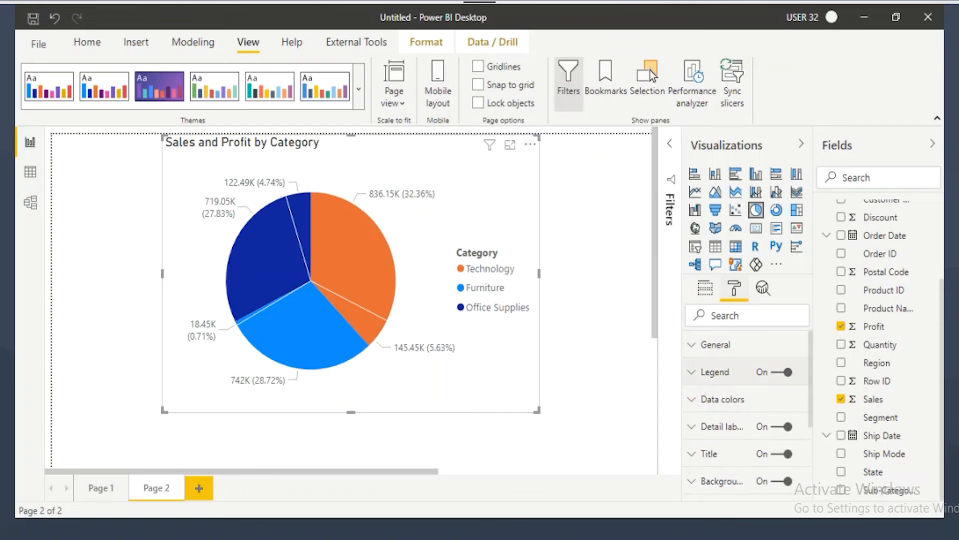
pyautogui.moveTo(679, 363); pyautogui.dragTo(806, 385)
pyautogui.moveTo(709, 383); pyautogui.dragTo(758, 382)
pyautogui.press('Escape')
pyautogui.click(734, 375)
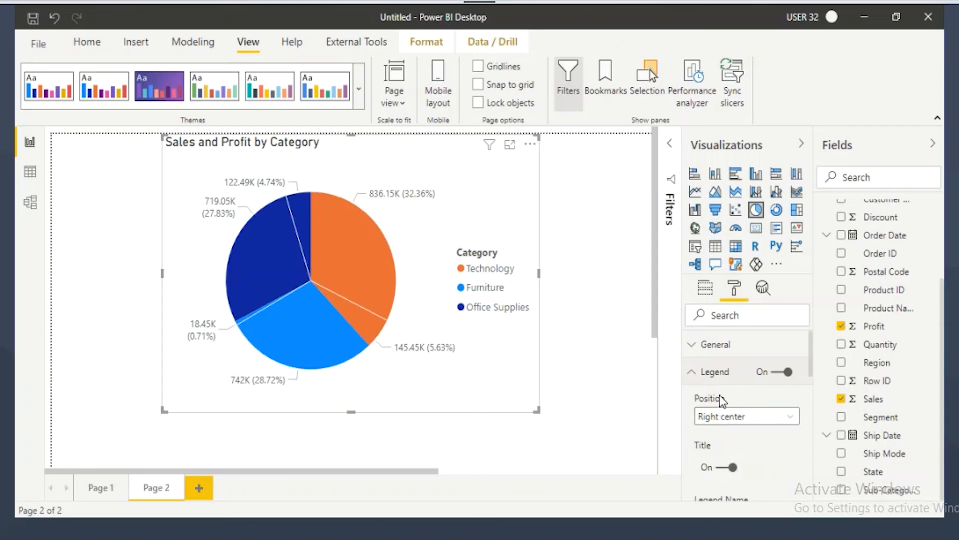
# Mark the legend and its Position setting with the screen pen, and set the legend position to Top Center
pyautogui.hotkey('ctrl', '2')
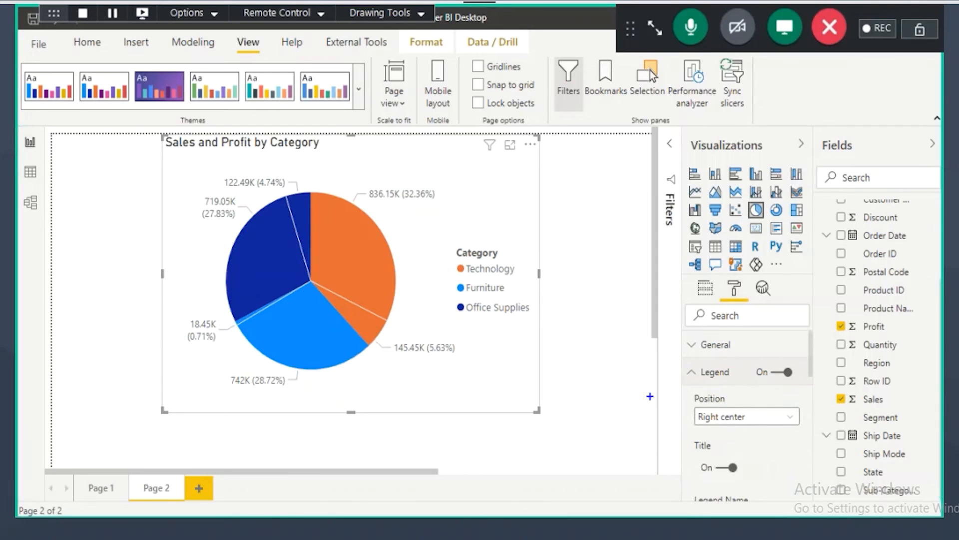
pyautogui.moveTo(696, 427); pyautogui.dragTo(718, 423)
pyautogui.moveTo(538, 268)
pyautogui.mouseDown()
pyautogui.moveTo(533, 304)
pyautogui.moveTo(583, 338)
pyautogui.mouseUp()
pyautogui.moveTo(741, 408)
pyautogui.mouseDown()
pyautogui.moveTo(729, 400)
pyautogui.moveTo(745, 398)
pyautogui.mouseUp()
pyautogui.moveTo(453, 246); pyautogui.dragTo(552, 317)
pyautogui.press('Escape')
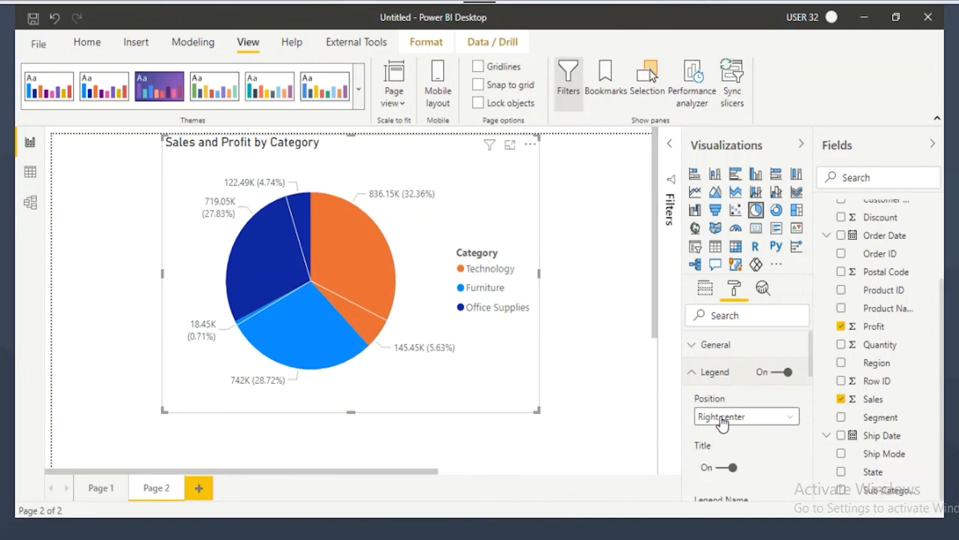
pyautogui.click(720, 418)
pyautogui.click(718, 348)
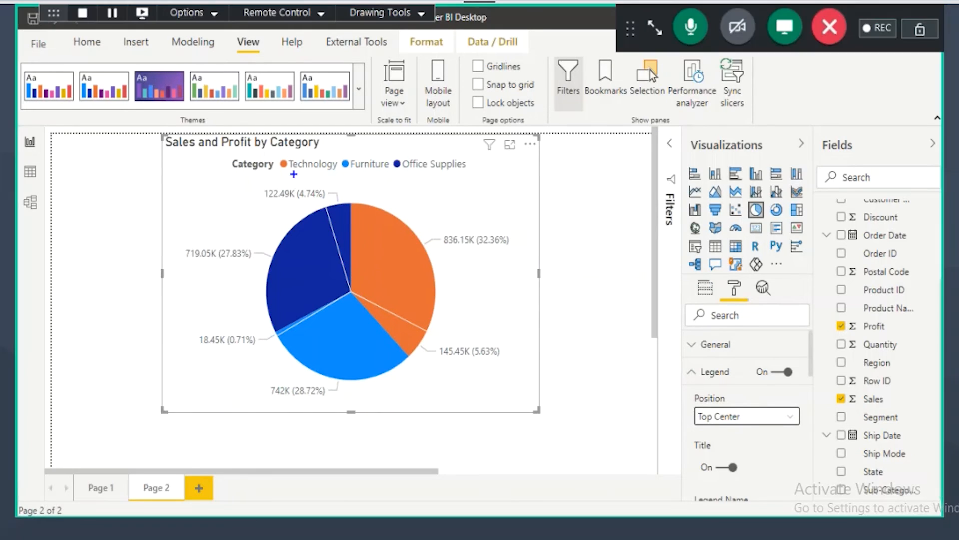
# Underline the Technology legend entry and mark the Technology slice's data labels with the screen pen
pyautogui.moveTo(287, 170); pyautogui.dragTo(311, 170)
pyautogui.moveTo(446, 220); pyautogui.dragTo(455, 214)
pyautogui.moveTo(493, 230)
pyautogui.mouseDown()
pyautogui.moveTo(499, 209)
pyautogui.moveTo(437, 230)
pyautogui.moveTo(507, 249)
pyautogui.moveTo(485, 202)
pyautogui.mouseUp()
pyautogui.moveTo(492, 256)
pyautogui.mouseDown()
pyautogui.moveTo(679, 406)
pyautogui.moveTo(664, 430)
pyautogui.mouseUp()
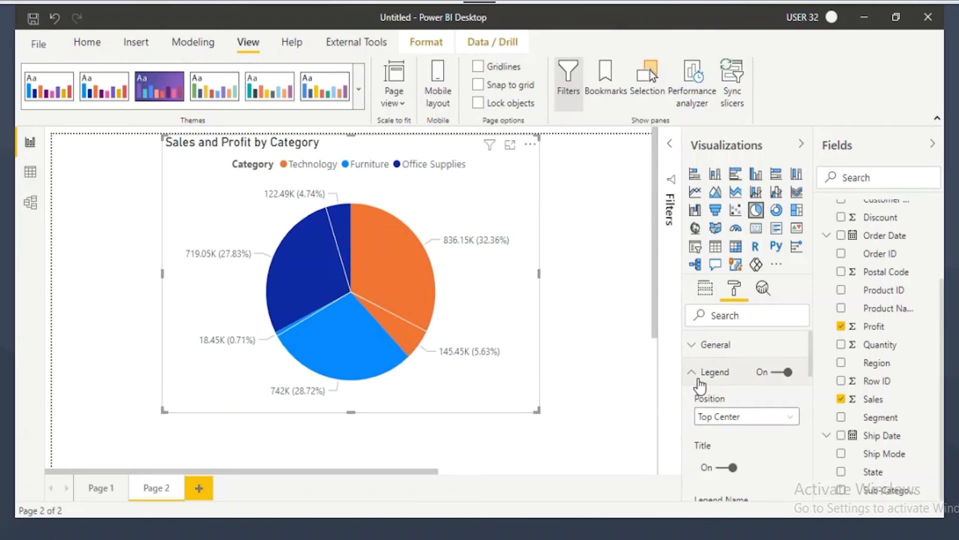
# Collapse the Legend settings and set the pie chart's detail label style to Category, data value
pyautogui.click(699, 380)
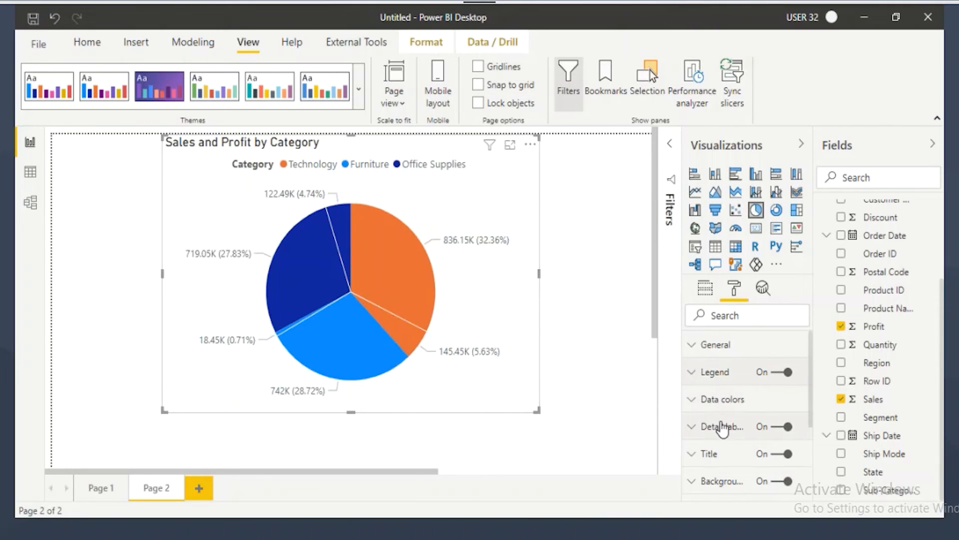
pyautogui.click(720, 427)
pyautogui.scroll(-2, 717, 380)
pyautogui.scroll(2, 716, 372)
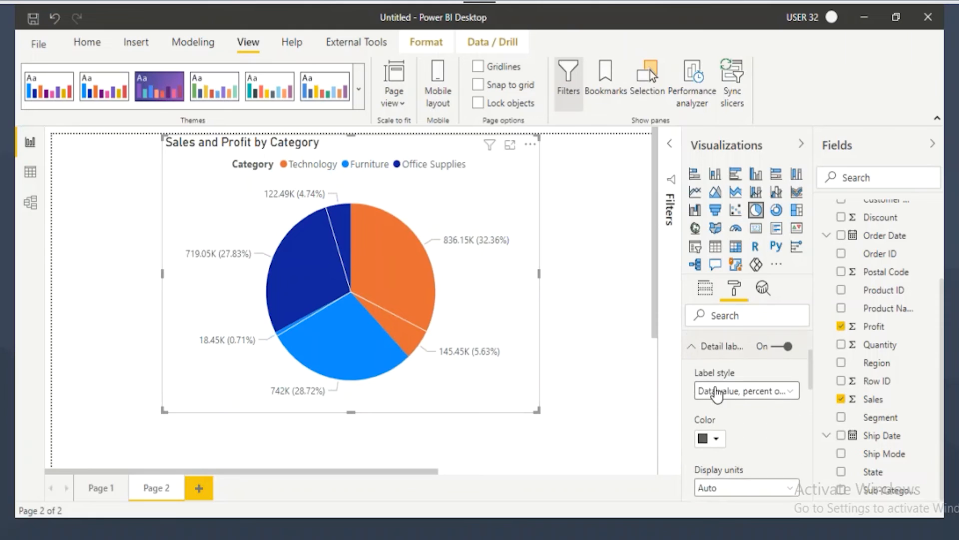
pyautogui.click(716, 402)
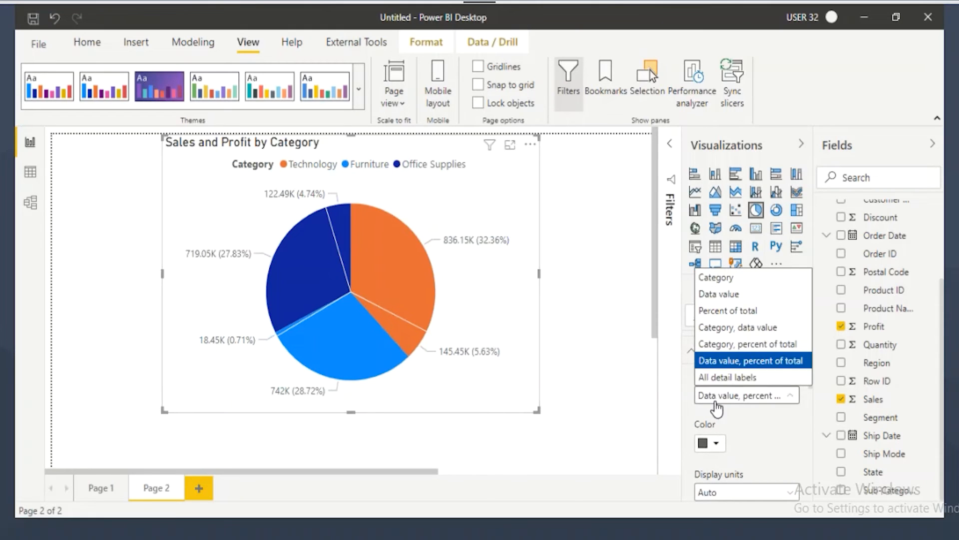
pyautogui.click(718, 324)
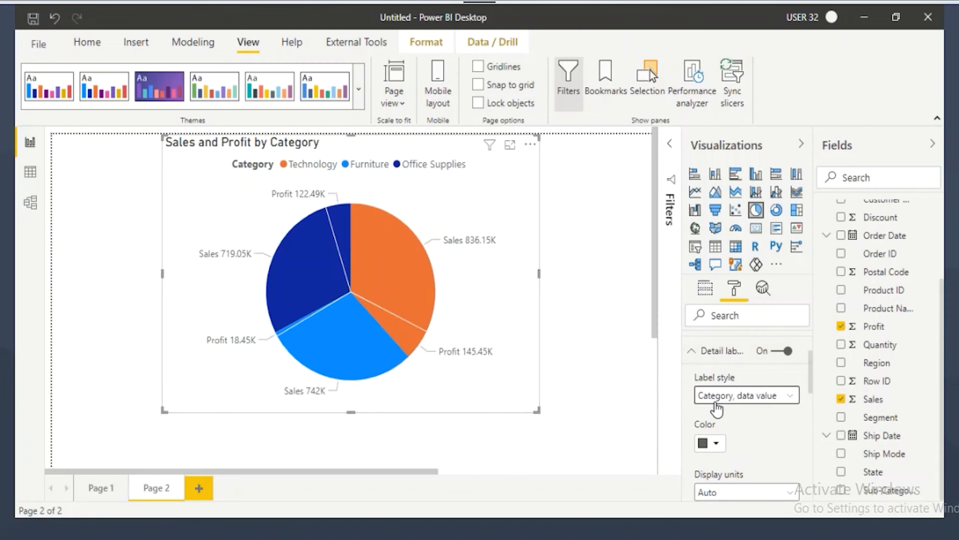
# Set the detail labels' color to black and collapse the Detail labels settings
pyautogui.click(710, 443)
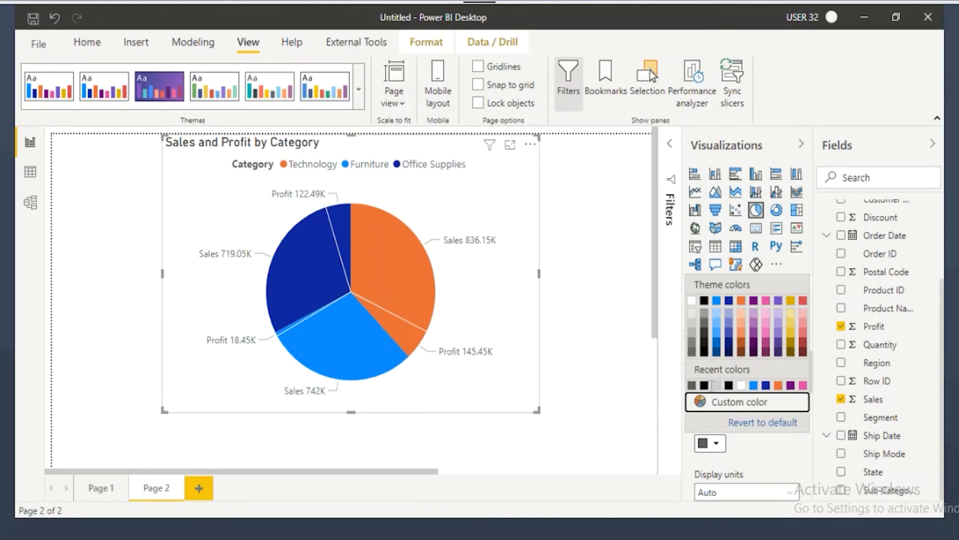
pyautogui.click(704, 353)
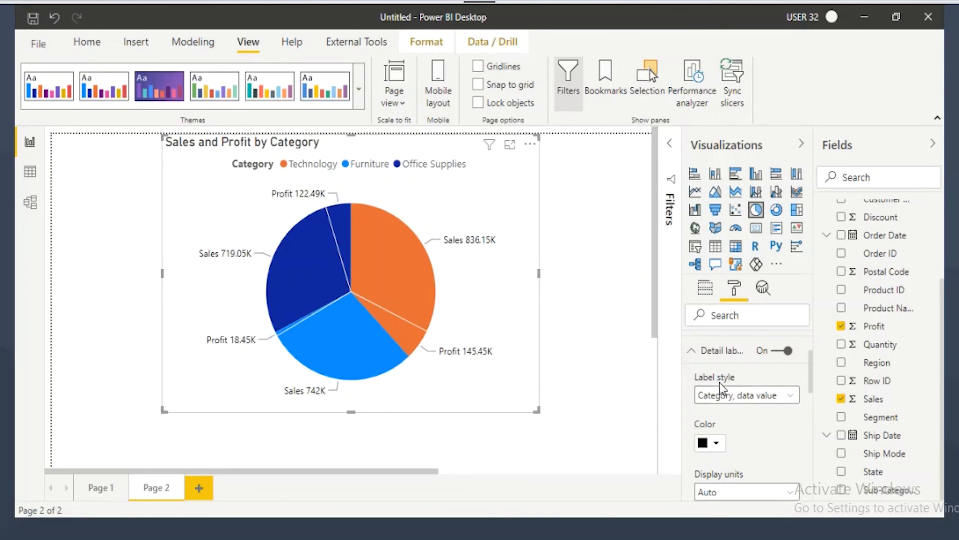
pyautogui.click(715, 352)
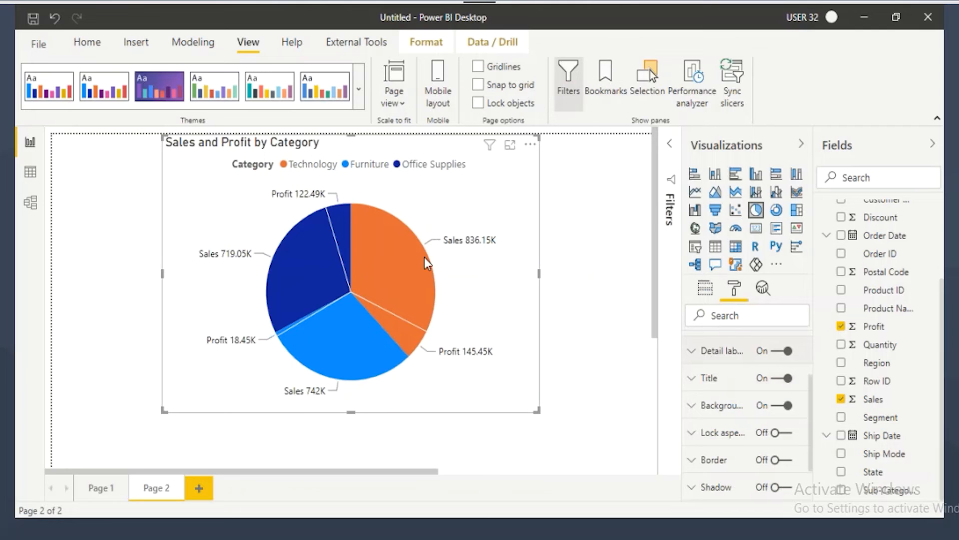
# Underline the three category legend entries and their Sales and Profit labels with the screen pen, and clear the marks
pyautogui.moveTo(335, 191)
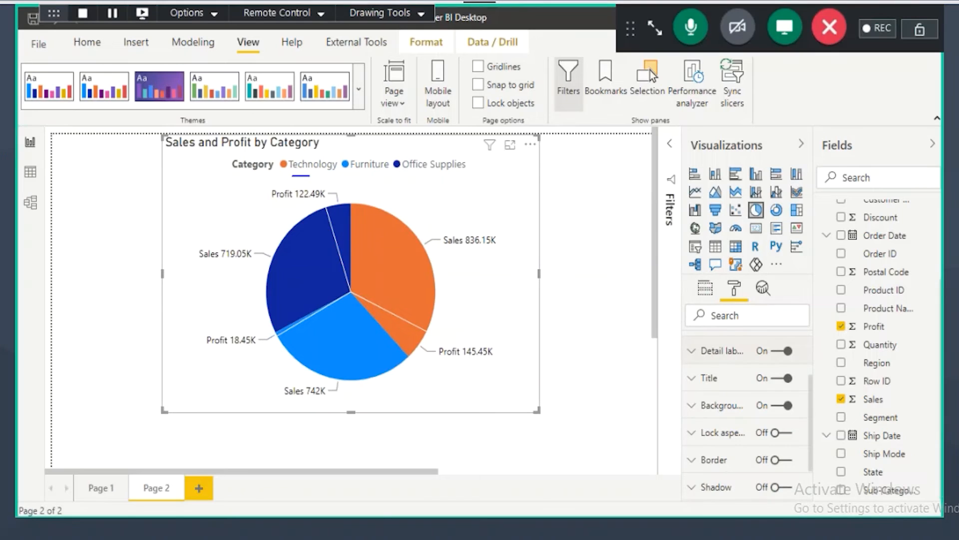
pyautogui.moveTo(444, 247); pyautogui.dragTo(513, 247)
pyautogui.moveTo(430, 363); pyautogui.dragTo(460, 365)
pyautogui.moveTo(352, 169); pyautogui.dragTo(390, 170)
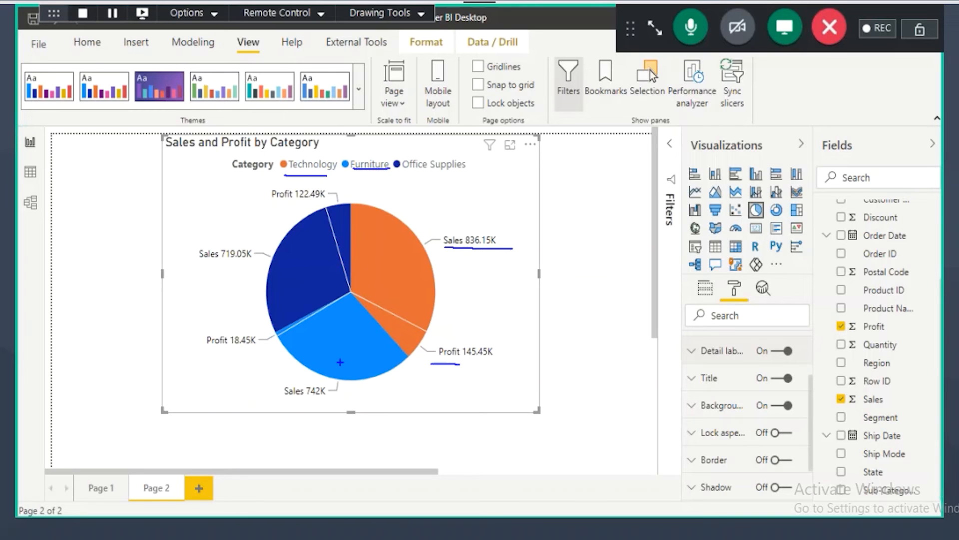
pyautogui.moveTo(299, 404); pyautogui.dragTo(362, 390)
pyautogui.moveTo(207, 351); pyautogui.dragTo(247, 351)
pyautogui.moveTo(213, 264); pyautogui.dragTo(262, 265)
pyautogui.moveTo(403, 172); pyautogui.dragTo(449, 172)
pyautogui.moveTo(295, 201); pyautogui.dragTo(327, 204)
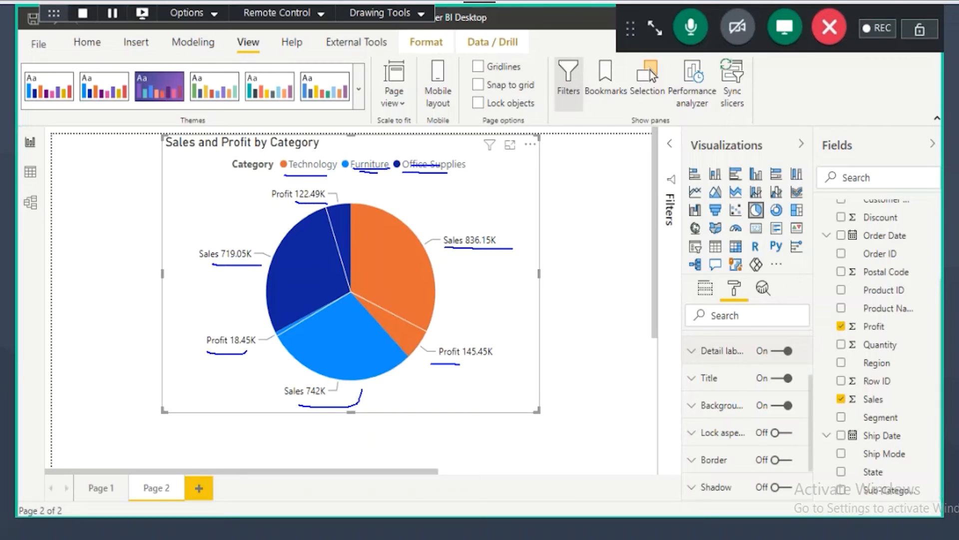
pyautogui.press('Escape')
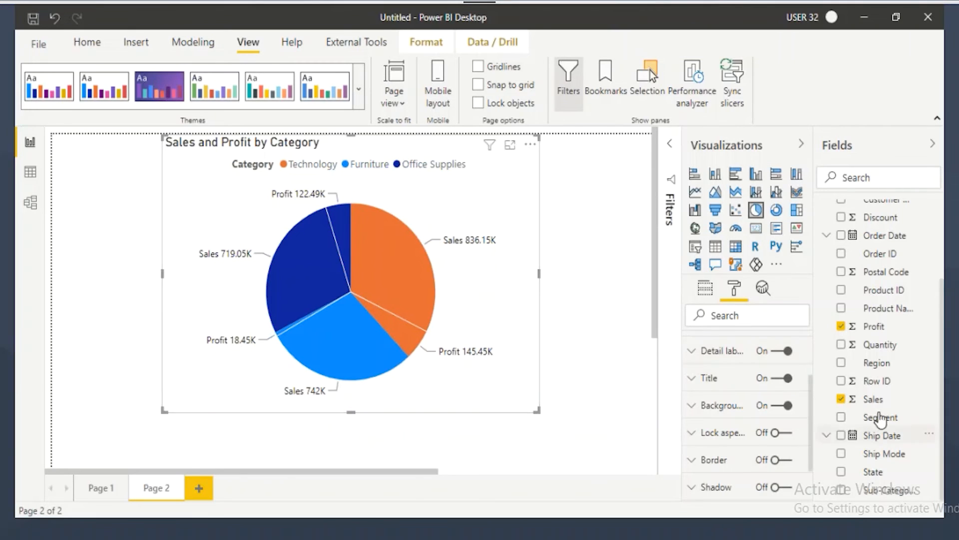
# Check the pie chart's assigned fields, return to its formatting options, and move the chart further left on the page
pyautogui.click(705, 289)
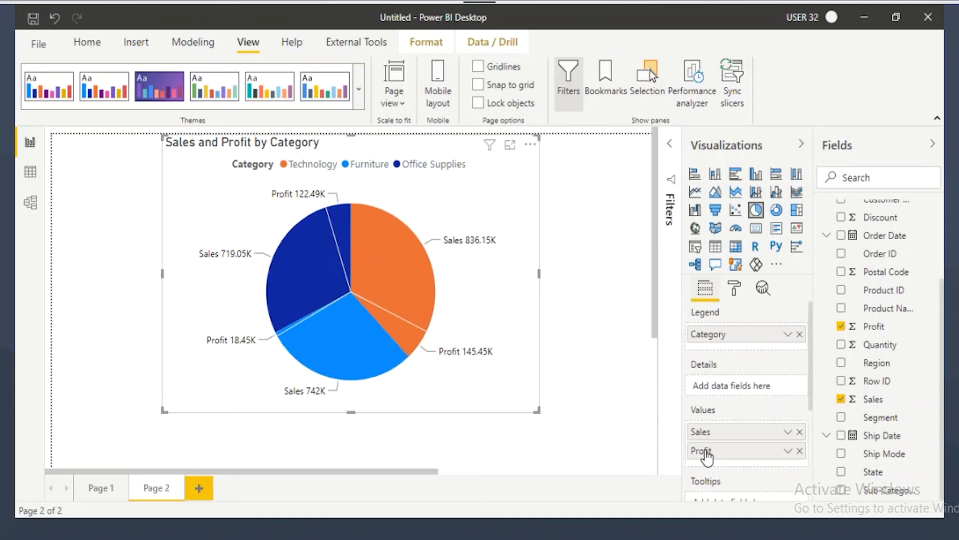
pyautogui.click(735, 288)
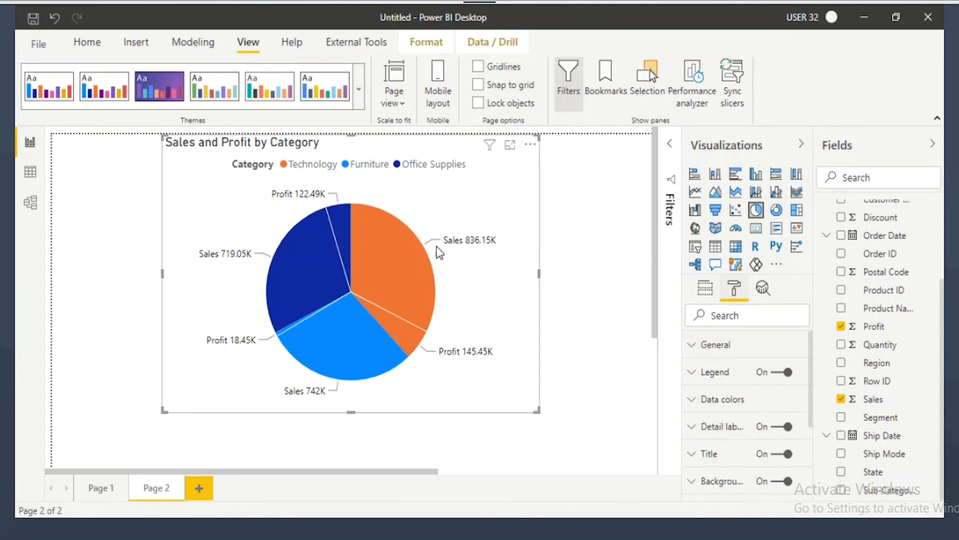
pyautogui.moveTo(465, 218); pyautogui.dragTo(429, 242)
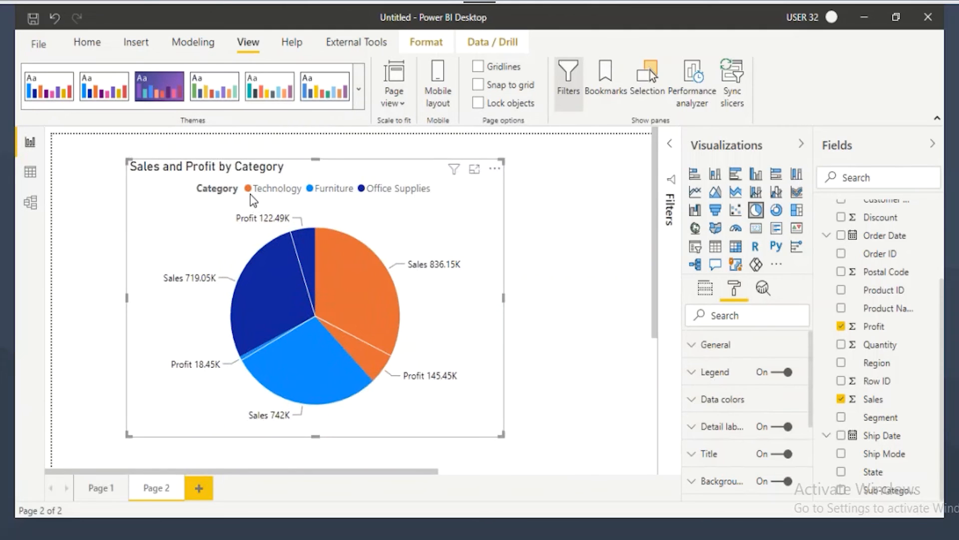
pyautogui.moveTo(381, 226); pyautogui.dragTo(337, 219)
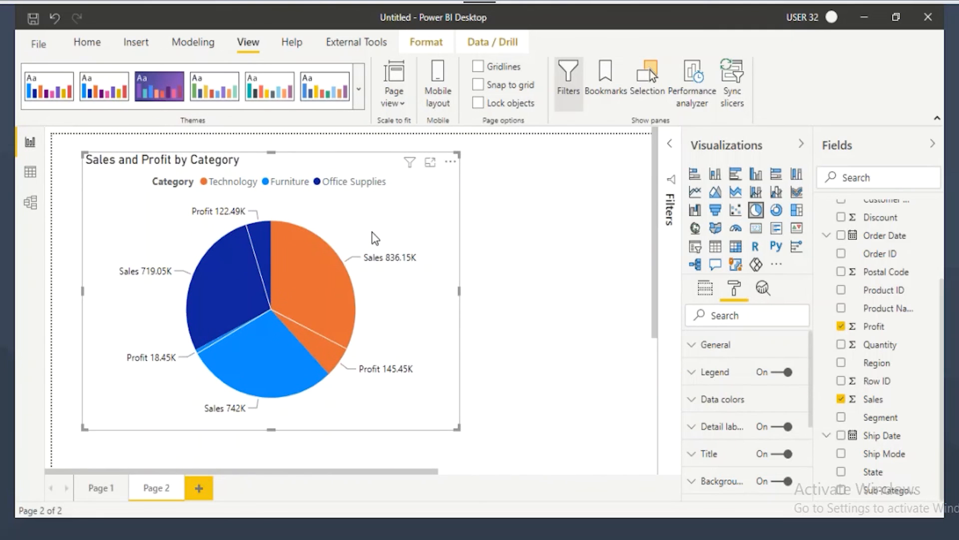
# Switch to Notepad and add the line "Category wise Sales , Profit & Quantity" below "Category wise Sales & Profit"
pyautogui.hotkey('alt', 'Tab')
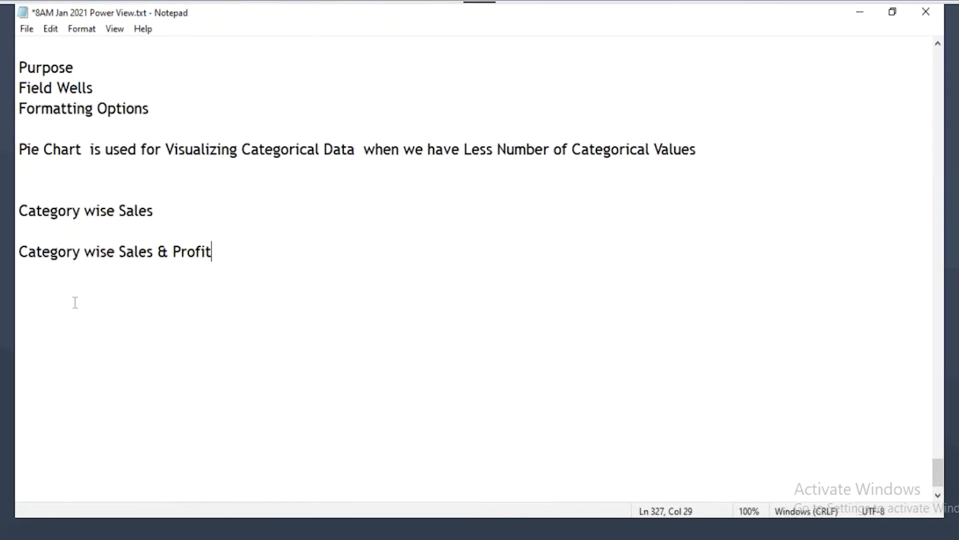
pyautogui.click(23, 254)
pyautogui.moveTo(24, 256); pyautogui.dragTo(225, 249)
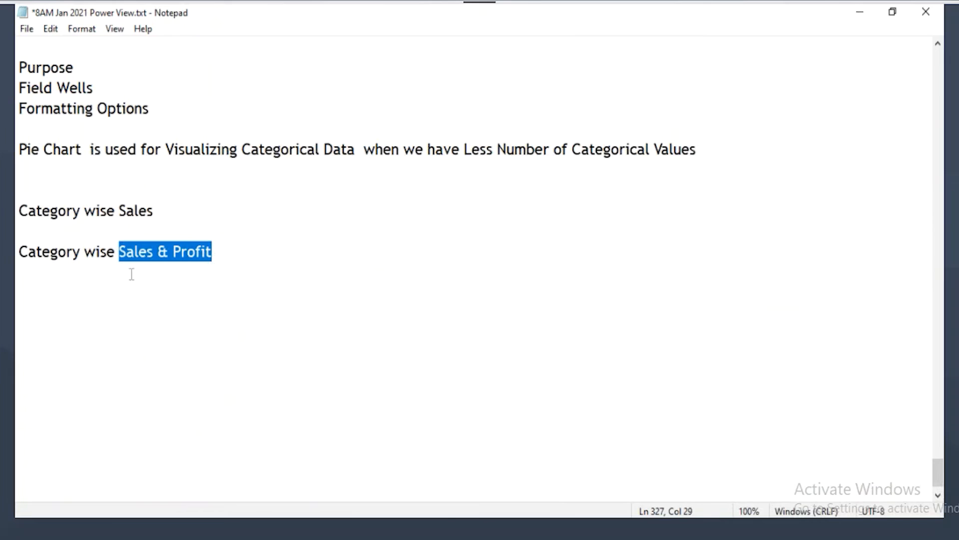
pyautogui.click(227, 250)
pyautogui.press('Return')
pyautogui.moveTo(19, 252); pyautogui.dragTo(155, 252)
pyautogui.hotkey('ctrl', 'c')
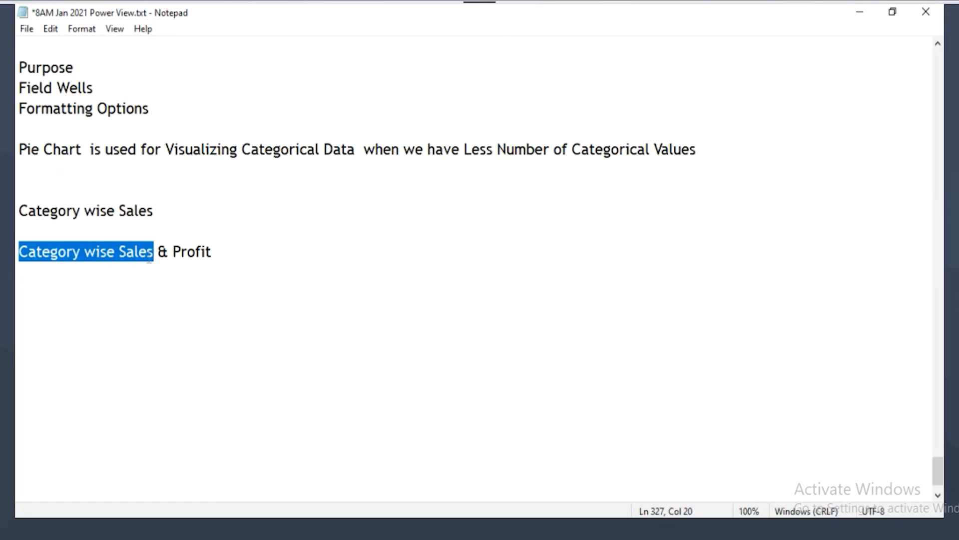
pyautogui.click(46, 284)
pyautogui.hotkey('ctrl', 'v')
pyautogui.write(', Profit &')
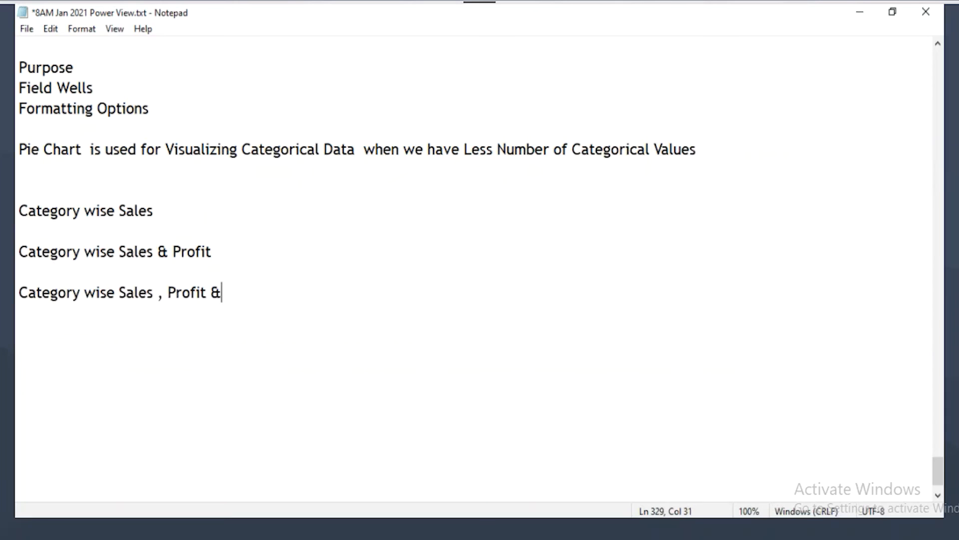
pyautogui.write(' Quantity')
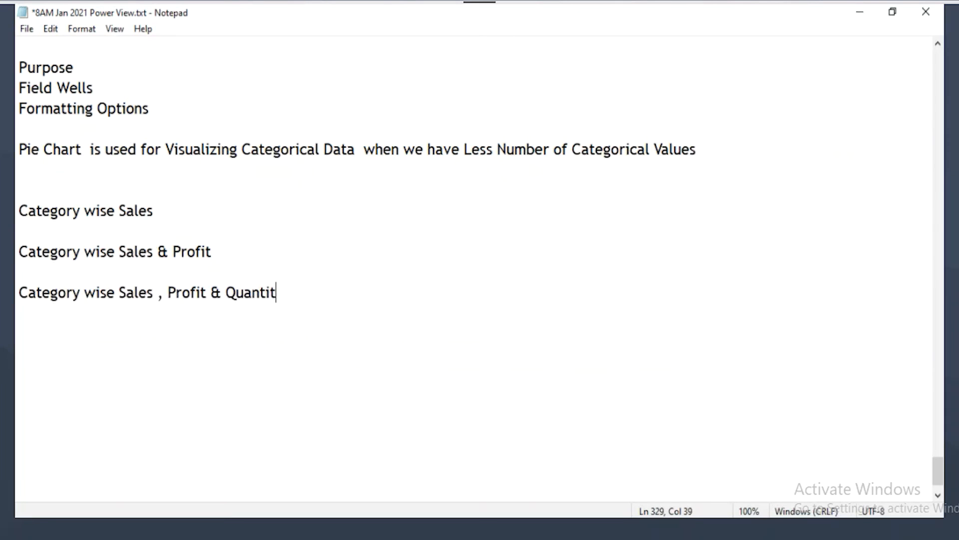
# Highlight the words Quantity, Category, and "Sales , Profit & Quantity" in the new Notepad line to point them out
pyautogui.hotkey('shift', 'Left')
pyautogui.hotkey('shift', 'Left')
pyautogui.hotkey('shift', 'Left')
pyautogui.hotkey('shift', 'Left')
pyautogui.hotkey('shift', 'Left')
pyautogui.hotkey('shift', 'Left')
pyautogui.hotkey('shift', 'Left')
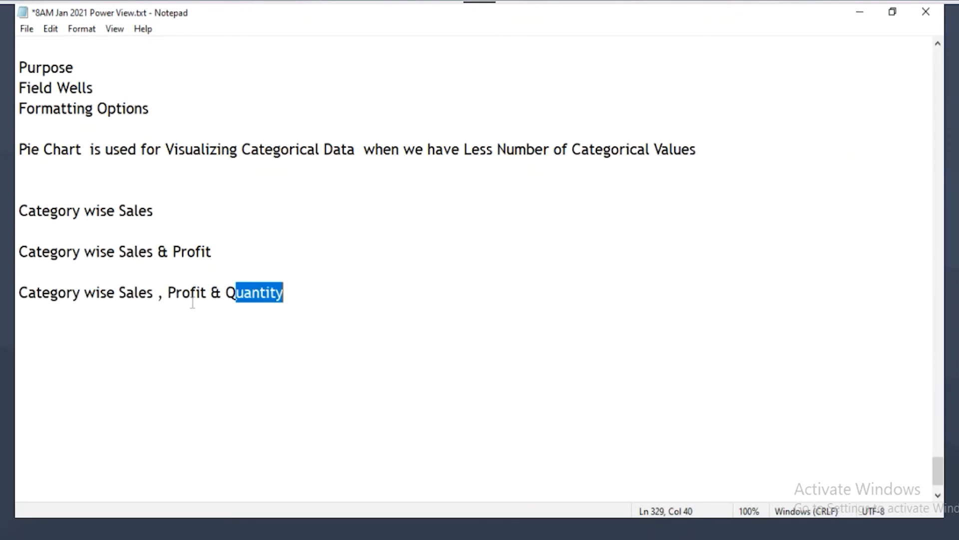
pyautogui.moveTo(29, 294); pyautogui.dragTo(55, 294)
pyautogui.moveTo(114, 293); pyautogui.dragTo(290, 284)
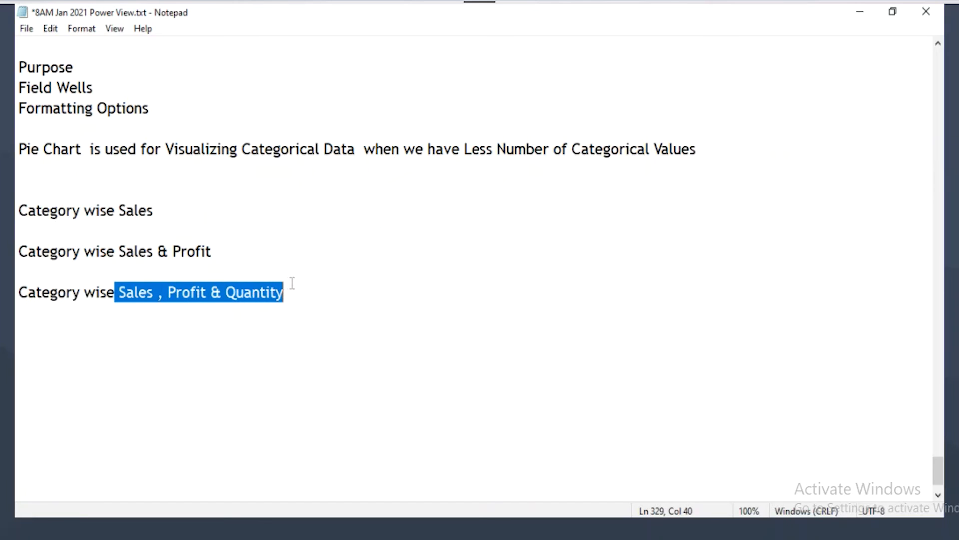
# Switch to Power BI, adjust the existing pie chart's size and position, and add a new report page with an enlarged page view
pyautogui.hotkey('alt', 'Tab')
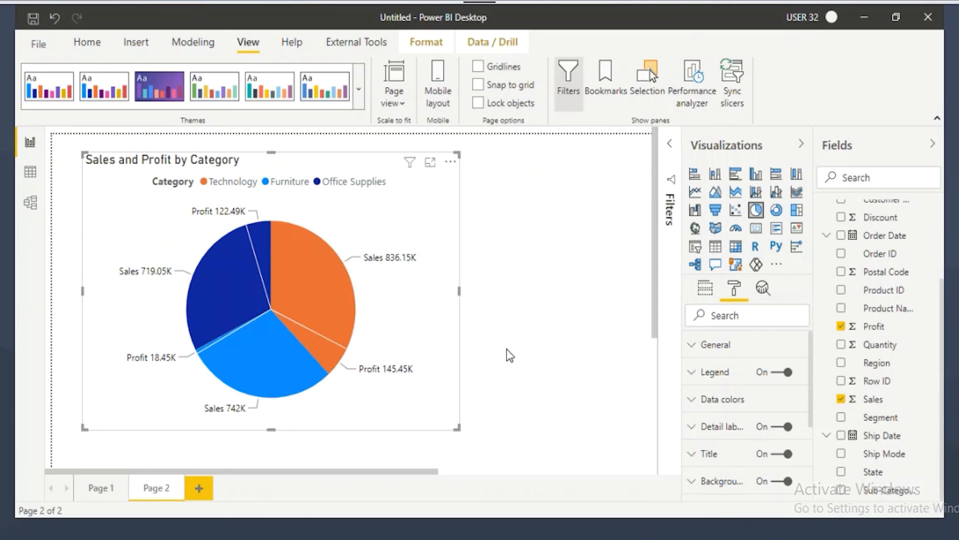
pyautogui.moveTo(458, 291); pyautogui.dragTo(480, 295)
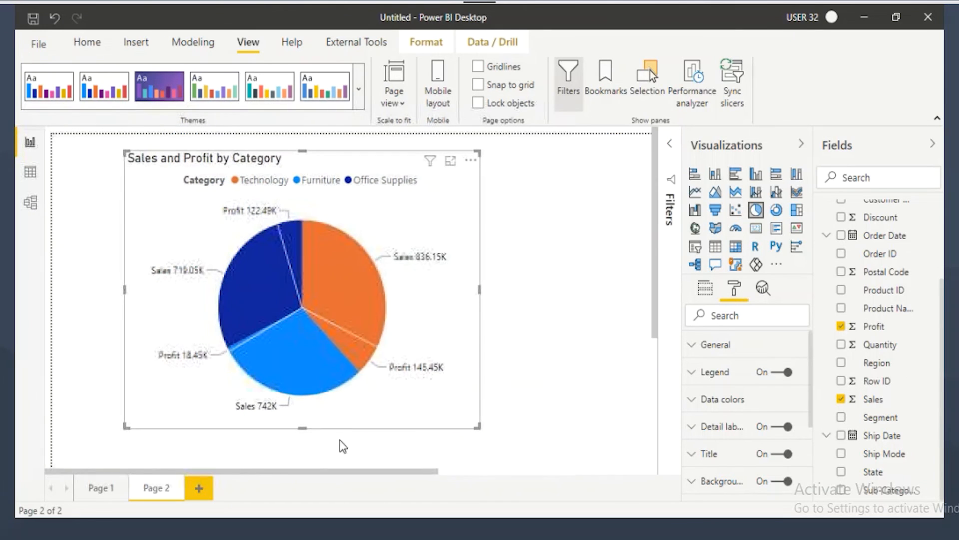
pyautogui.click(199, 487)
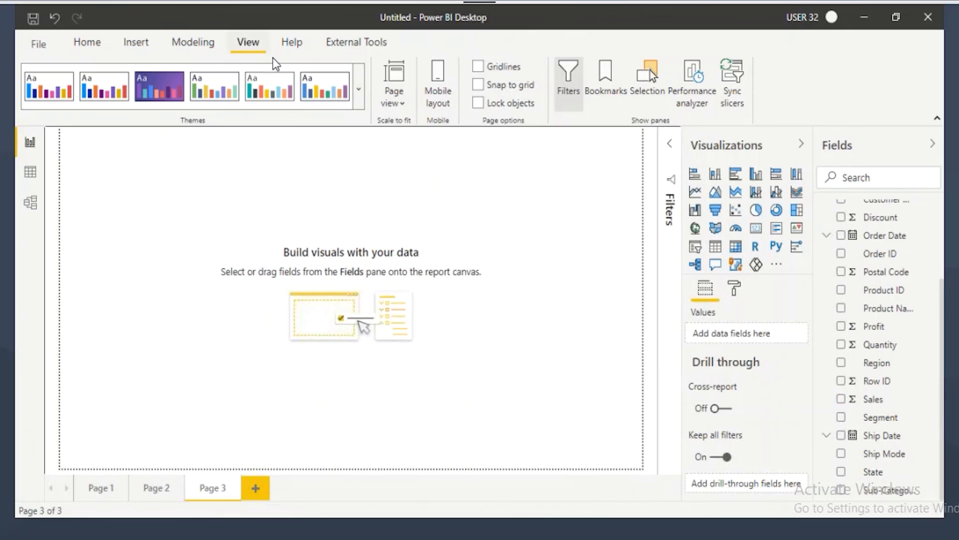
pyautogui.click(398, 107)
pyautogui.click(415, 170)
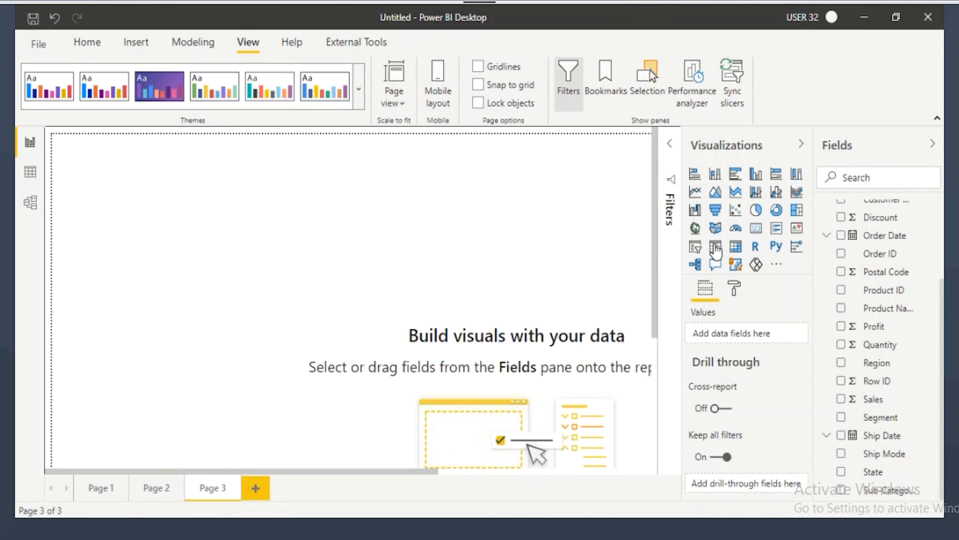
# Insert a pie chart on the new page with Category as the legend and Sales, Profit and Quantity as values
pyautogui.click(755, 210)
pyautogui.moveTo(268, 281); pyautogui.dragTo(328, 337)
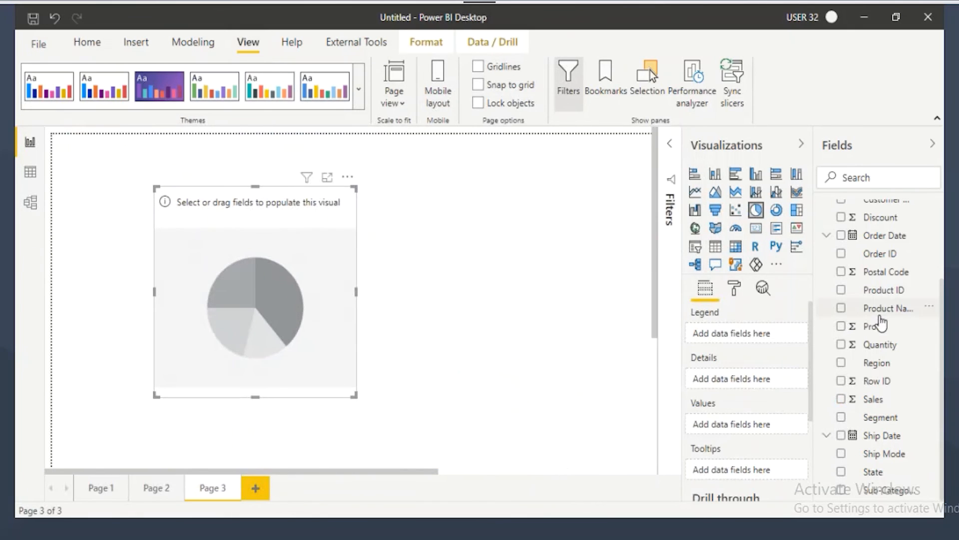
pyautogui.scroll(3, 892, 266)
pyautogui.moveTo(880, 233); pyautogui.dragTo(767, 335)
pyautogui.scroll(-3, 874, 389)
pyautogui.moveTo(875, 398); pyautogui.dragTo(734, 433)
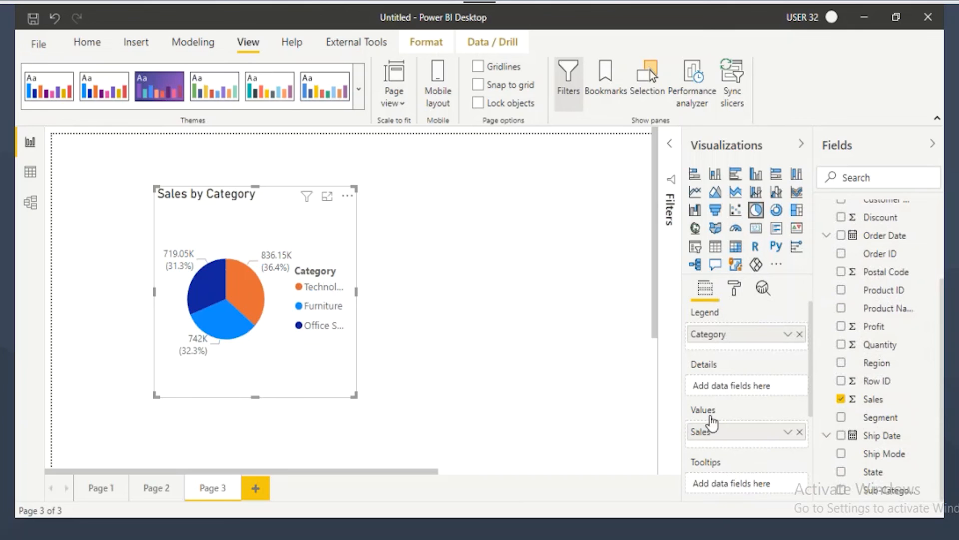
pyautogui.moveTo(875, 327); pyautogui.dragTo(740, 446)
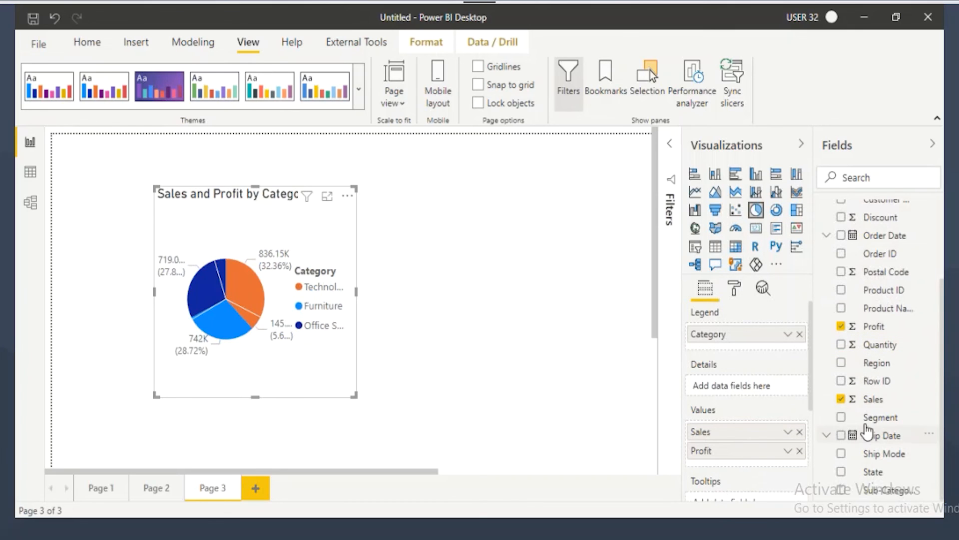
pyautogui.moveTo(874, 344); pyautogui.dragTo(726, 470)
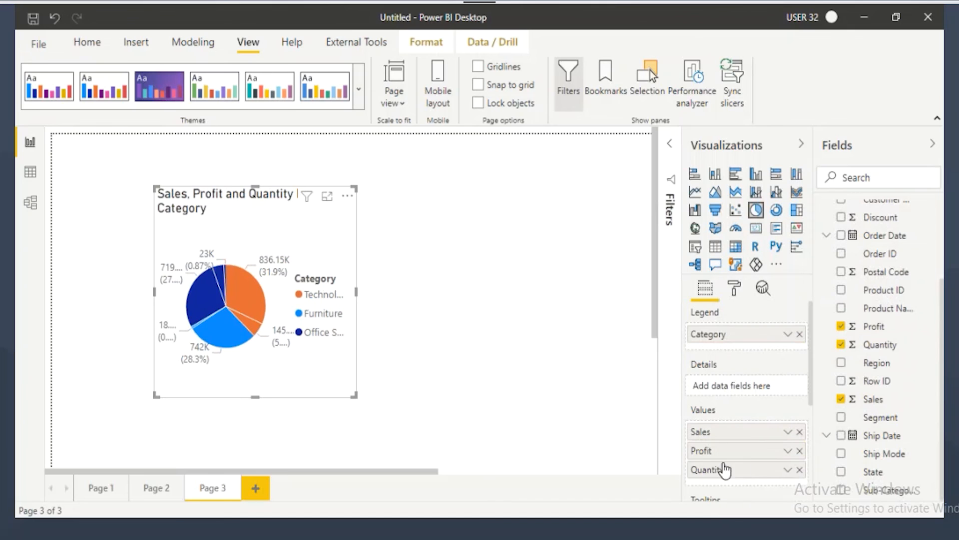
# Widen and reposition the new pie chart, and set its legend position to Top Center
pyautogui.moveTo(354, 292); pyautogui.dragTo(502, 292)
pyautogui.moveTo(406, 243); pyautogui.dragTo(389, 242)
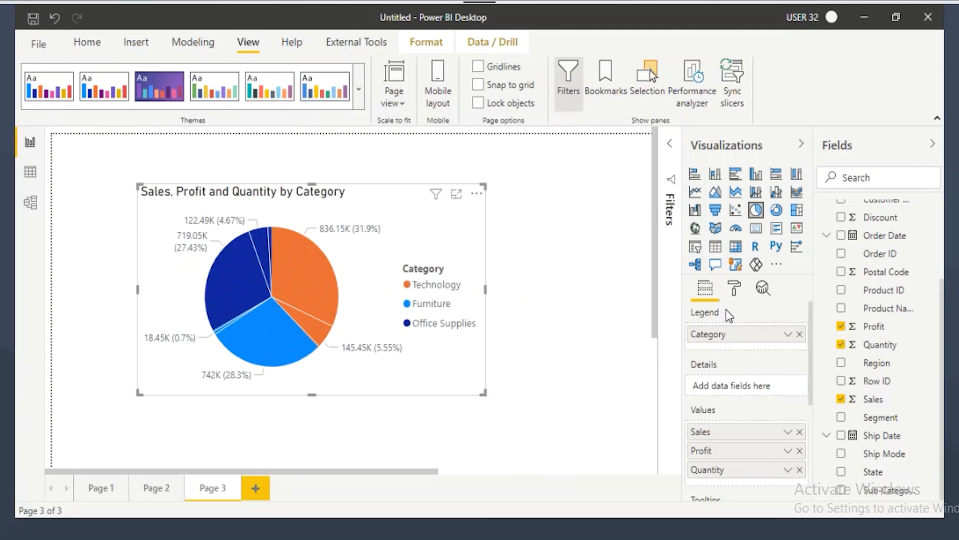
pyautogui.click(737, 290)
pyautogui.click(722, 370)
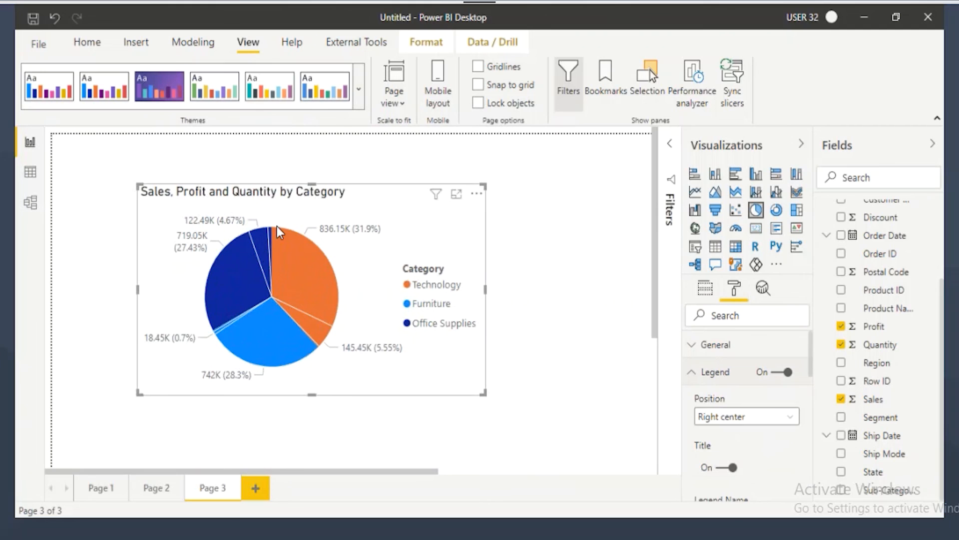
pyautogui.click(720, 421)
pyautogui.click(719, 352)
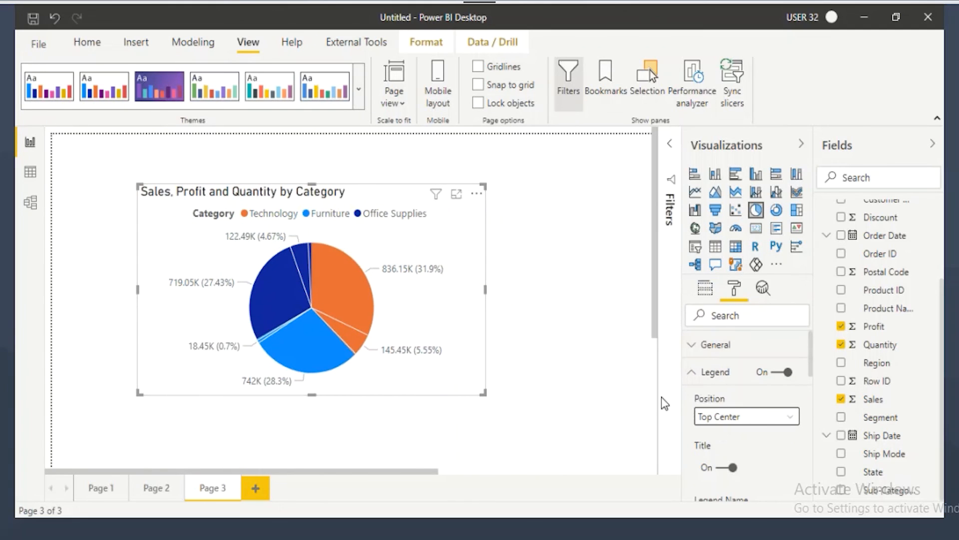
pyautogui.click(691, 372)
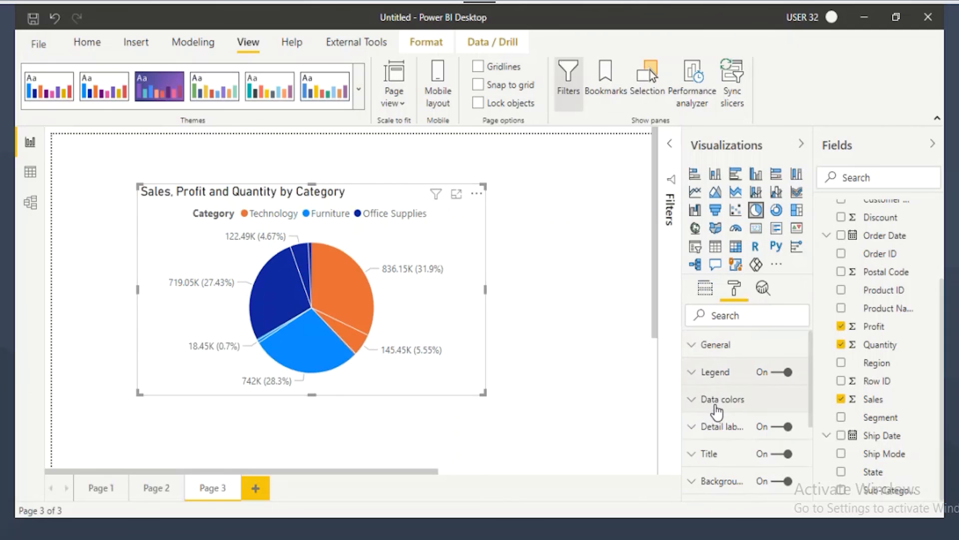
# Set the pie chart's detail label style to "Category, data value" and move the chart slightly toward the page's upper-left corner
pyautogui.click(718, 427)
pyautogui.click(721, 479)
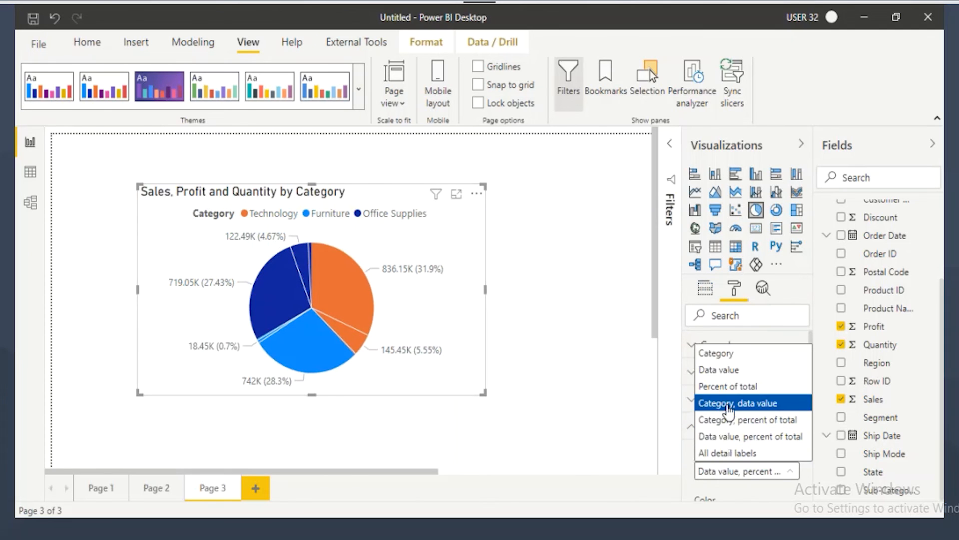
pyautogui.click(726, 401)
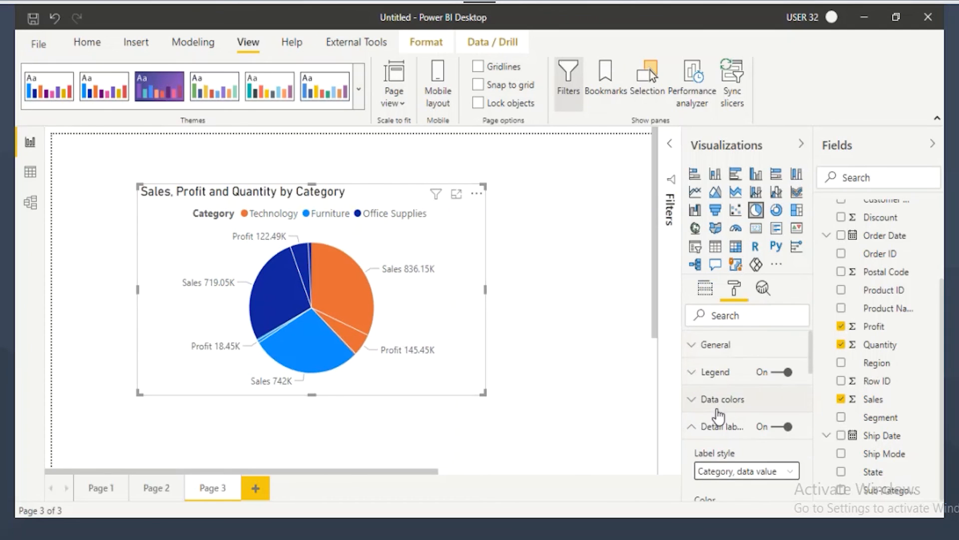
pyautogui.moveTo(454, 310); pyautogui.dragTo(439, 292)
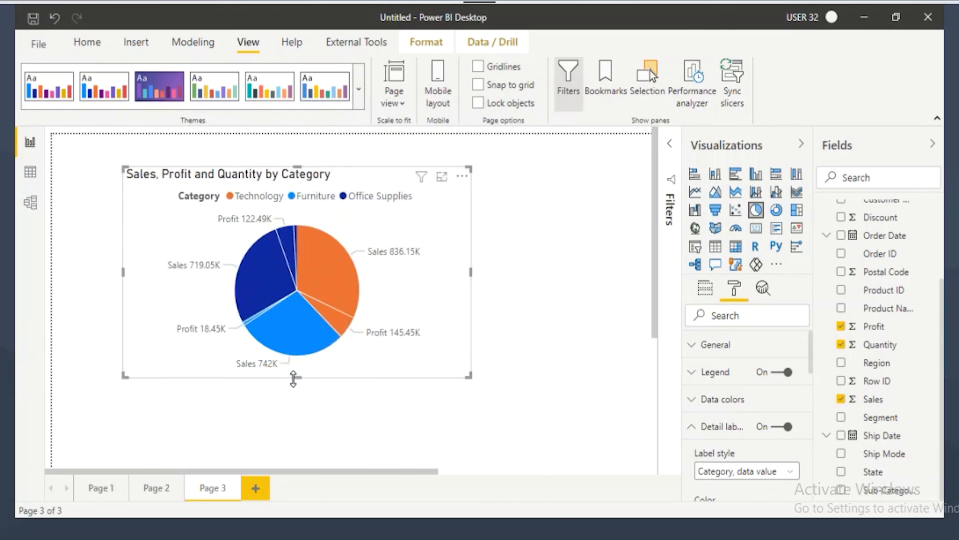
# Show the pie chart's field wells and mark its Sales, Profit and Quantity values with temporary annotations, checking them against the Notepad note
pyautogui.click(714, 289)
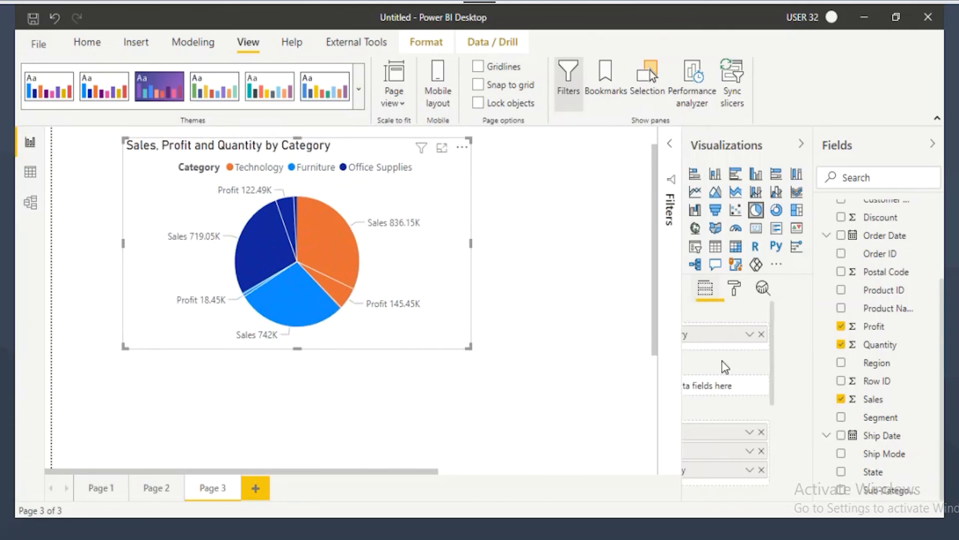
pyautogui.moveTo(691, 478)
pyautogui.mouseDown()
pyautogui.moveTo(744, 470)
pyautogui.moveTo(712, 487)
pyautogui.mouseUp()
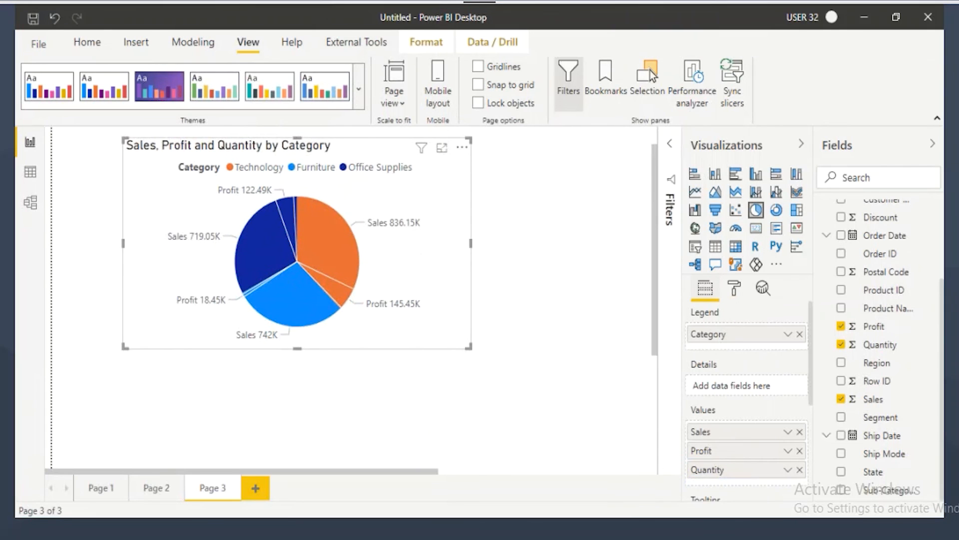
pyautogui.hotkey('alt', 'Tab')
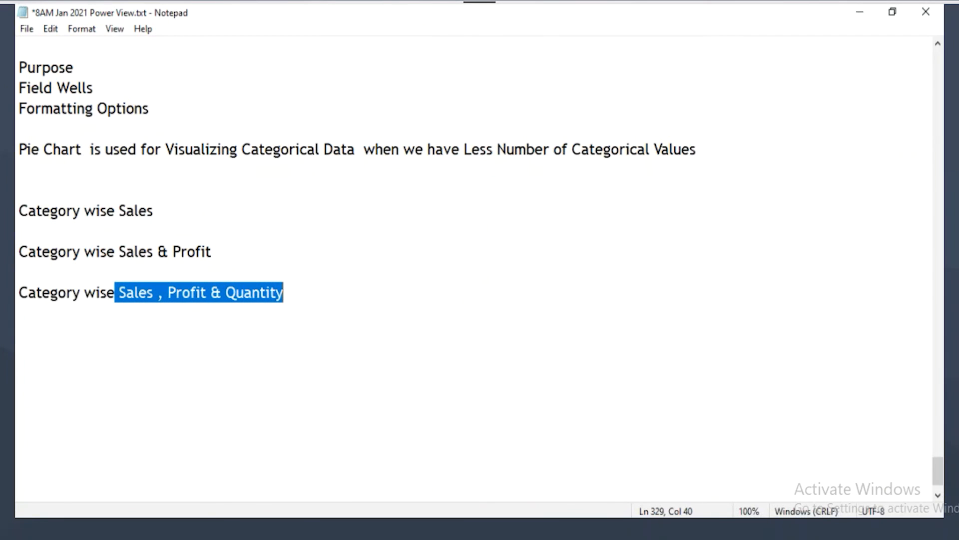
pyautogui.hotkey('alt', 'Tab')
pyautogui.moveTo(726, 433)
pyautogui.mouseDown()
pyautogui.moveTo(665, 473)
pyautogui.moveTo(814, 477)
pyautogui.moveTo(689, 418)
pyautogui.moveTo(731, 417)
pyautogui.mouseUp()
pyautogui.moveTo(746, 408)
pyautogui.mouseDown()
pyautogui.moveTo(753, 398)
pyautogui.moveTo(717, 415)
pyautogui.mouseUp()
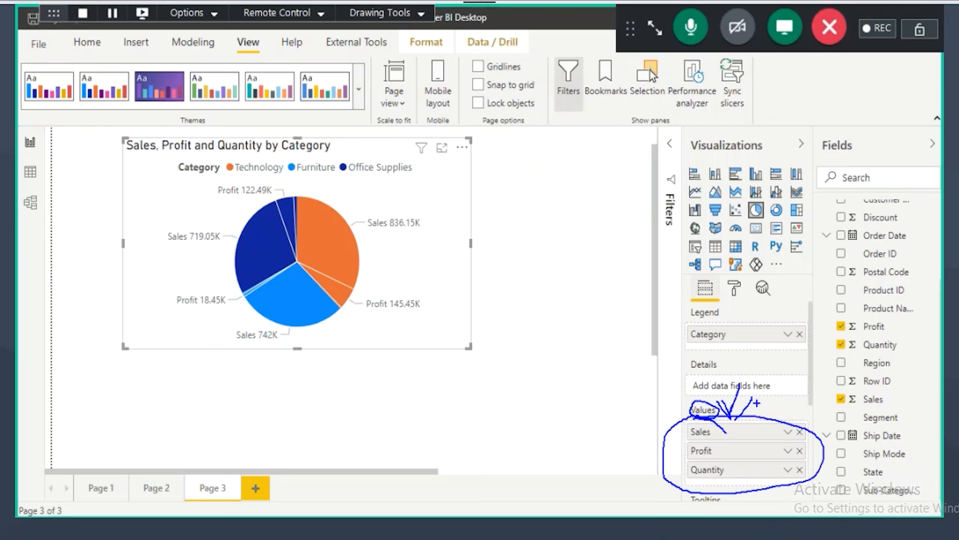
pyautogui.press('Escape')
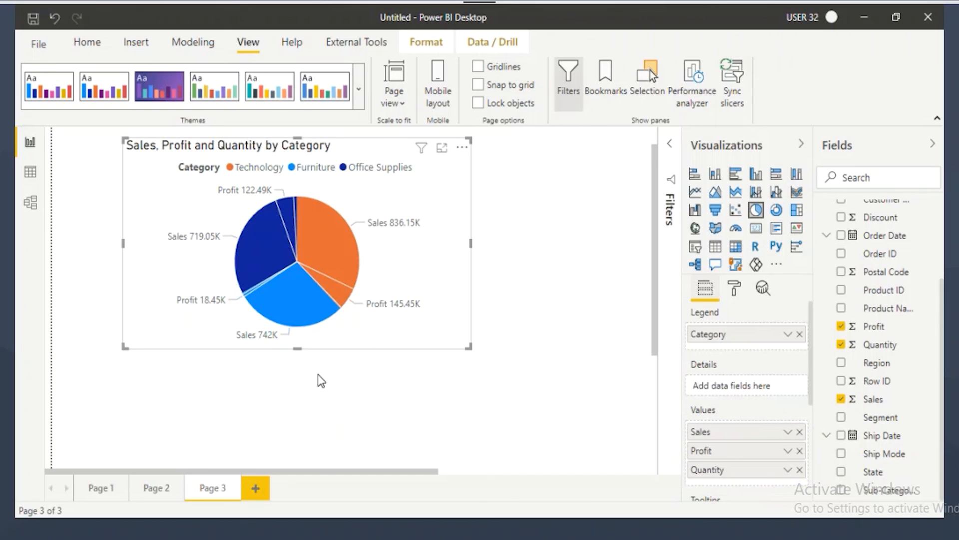
# View the pie chart in focus mode, underline Technology and its Sales, Profit and Quantity labels, and return to the report
pyautogui.click(442, 147)
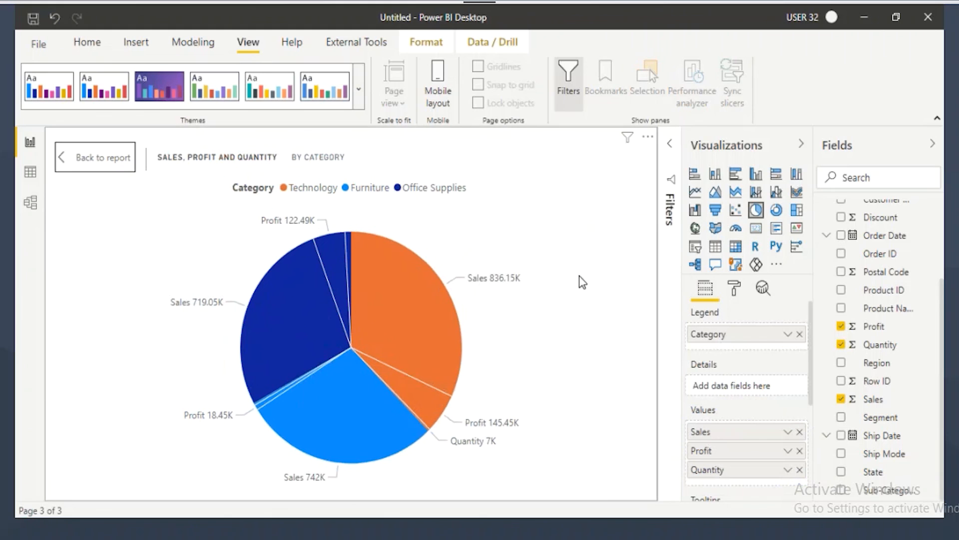
pyautogui.moveTo(293, 196); pyautogui.dragTo(337, 188)
pyautogui.moveTo(463, 290); pyautogui.dragTo(507, 283)
pyautogui.moveTo(459, 428); pyautogui.dragTo(501, 425)
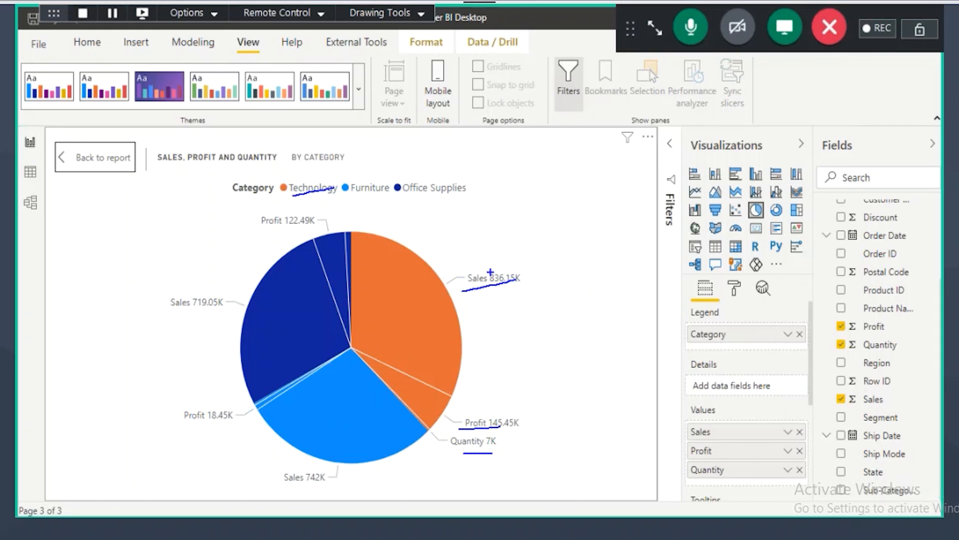
pyautogui.press('Escape')
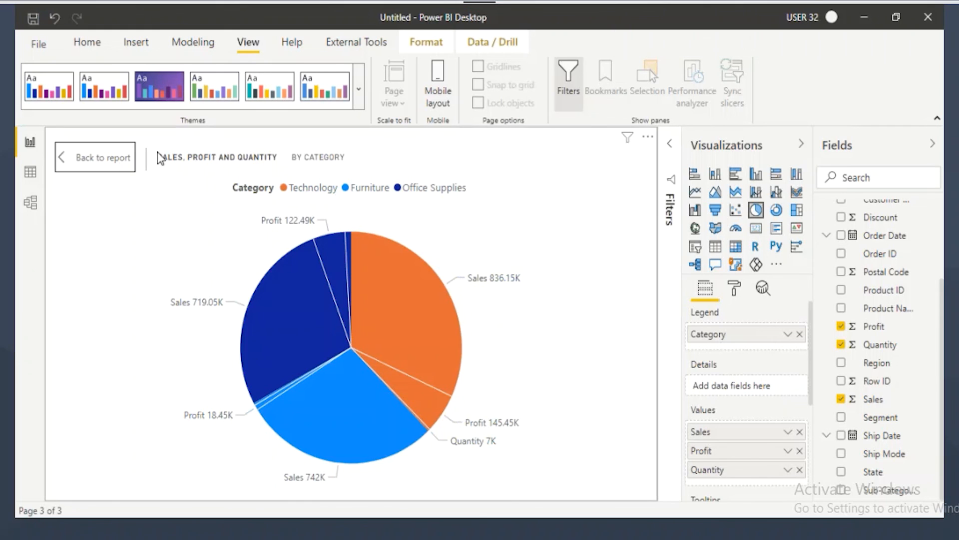
pyautogui.click(125, 157)
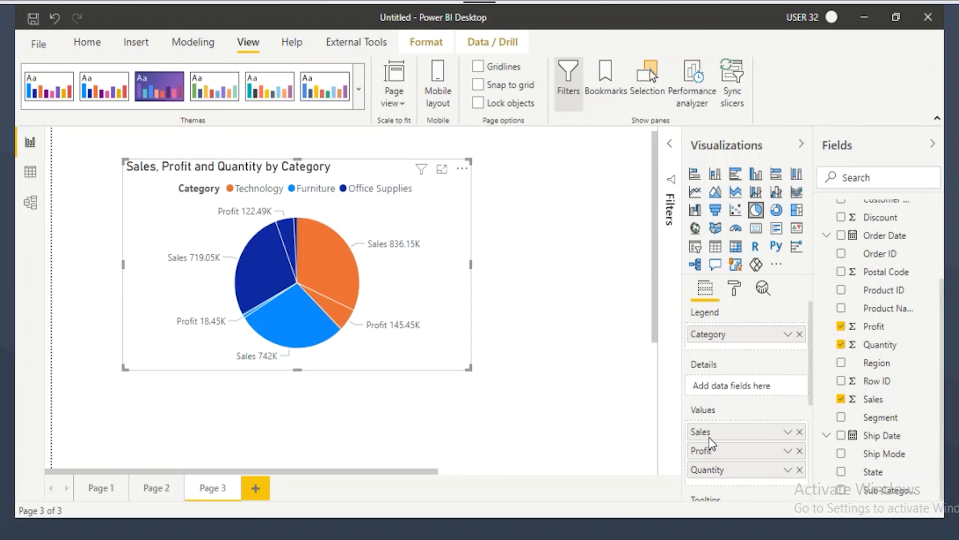
# Switch to Notepad and add the line "Category , Region wise Sales" below the last note, separated by a blank line
pyautogui.hotkey('alt', 'Tab')
pyautogui.click(315, 290)
pyautogui.press('Return')
pyautogui.press('Return')
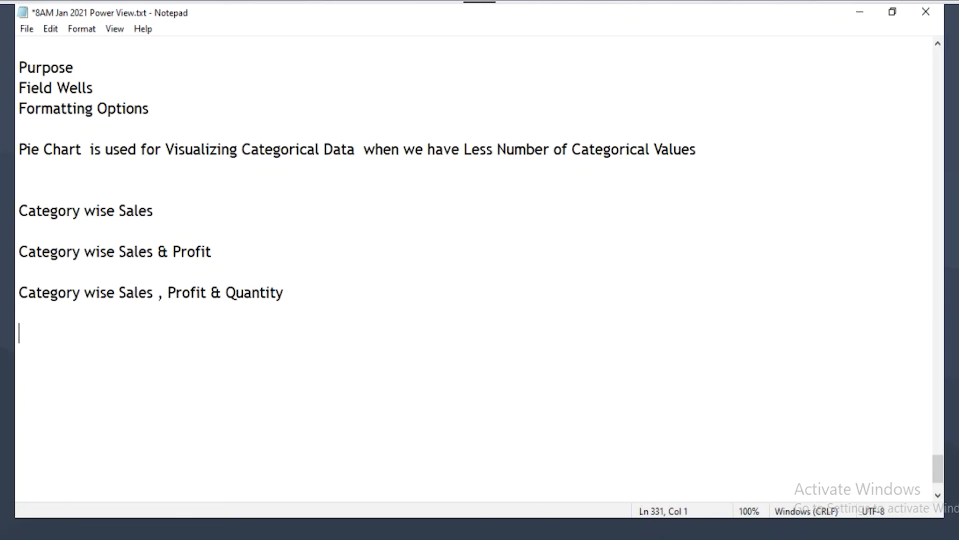
pyautogui.write('Category ')
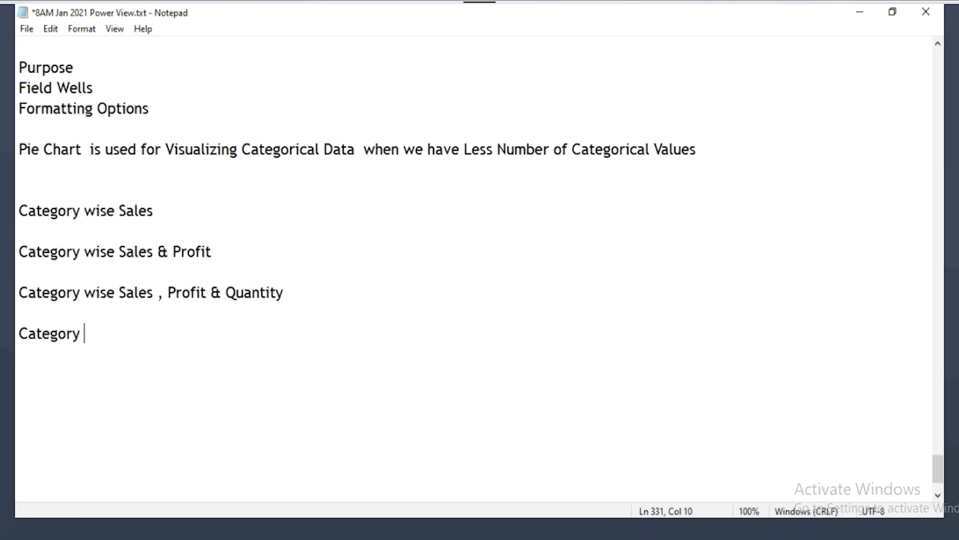
pyautogui.write(', region wis')
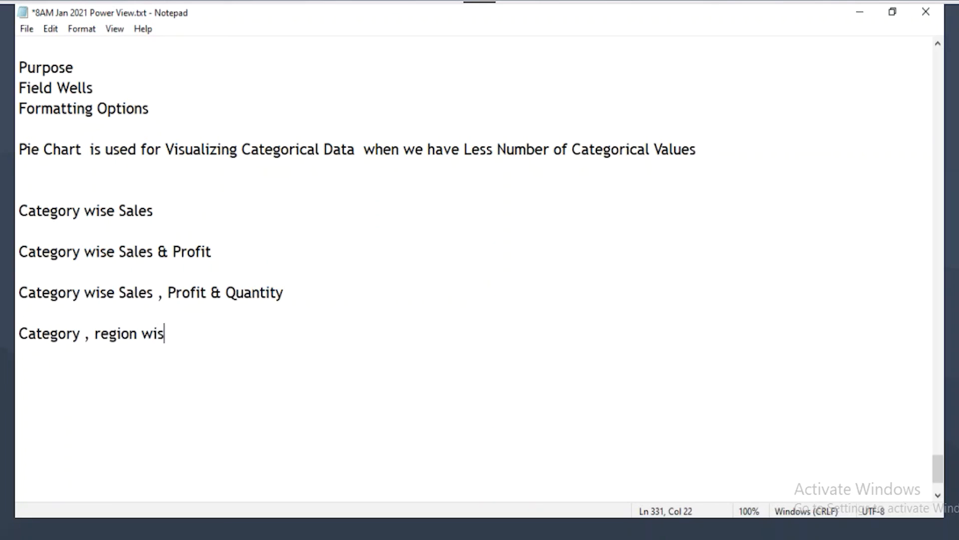
pyautogui.write('e Sales')
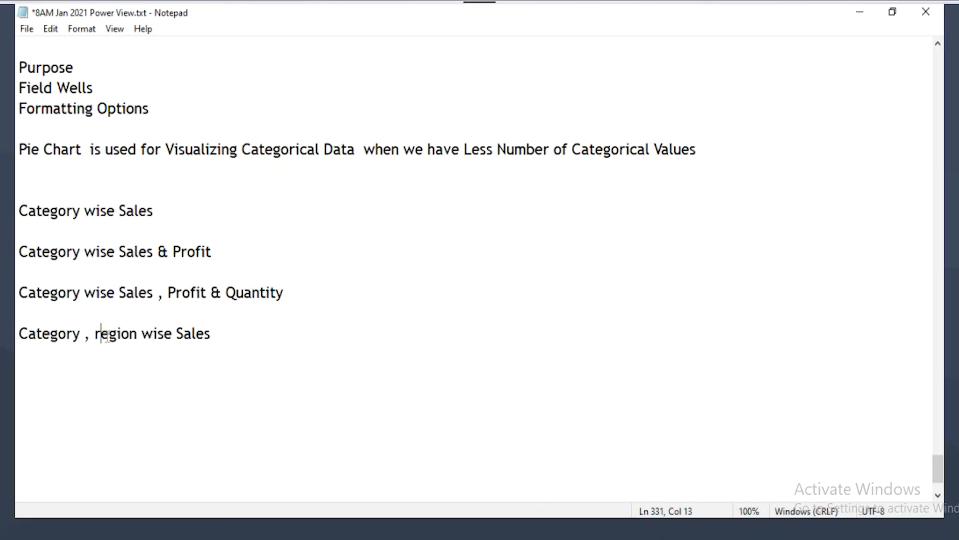
pyautogui.press('BackSpace')
pyautogui.write('R')
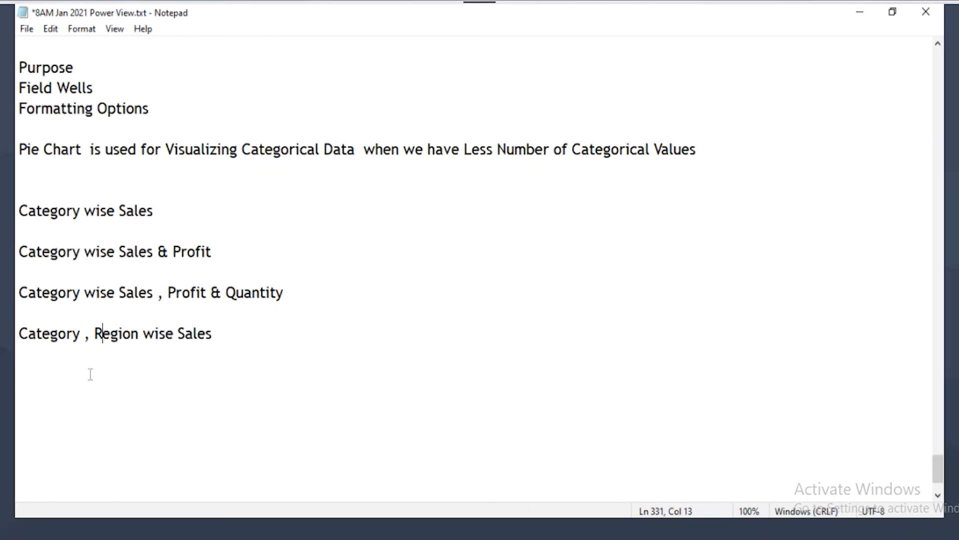
# Underline Category, Region and Sales in the new Notepad line with temporary annotations, and clear the markings
pyautogui.hotkey('ctrl', '2')
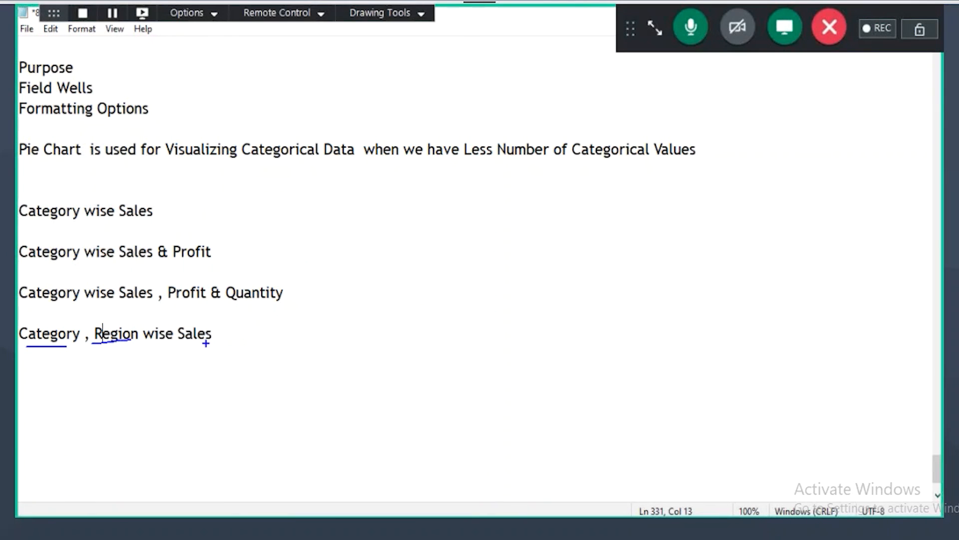
pyautogui.moveTo(176, 346); pyautogui.dragTo(211, 318)
pyautogui.press('Escape')
# Switch to Power BI, add a report page at actual size, and insert an empty pie chart, moved inward and enlarged
pyautogui.hotkey('alt', 'Tab')
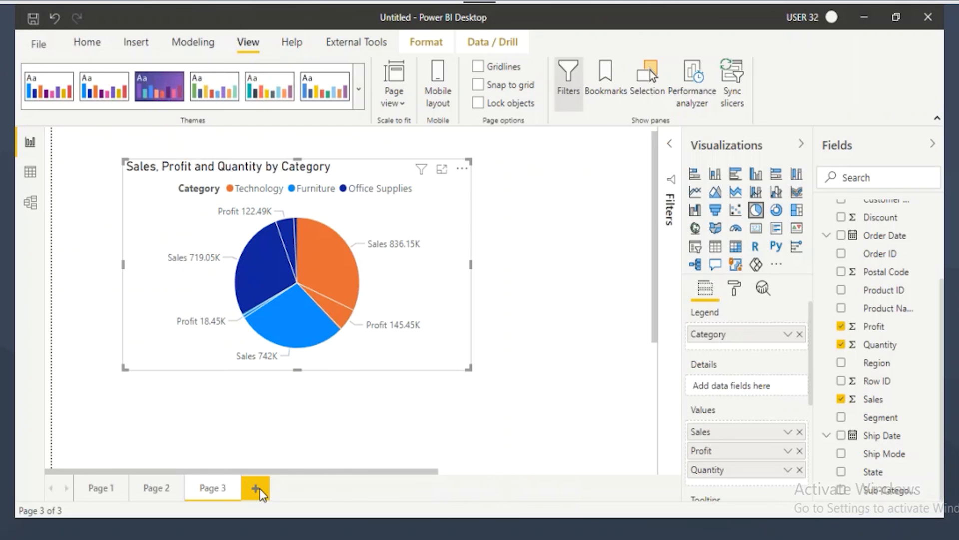
pyautogui.click(260, 487)
pyautogui.click(392, 100)
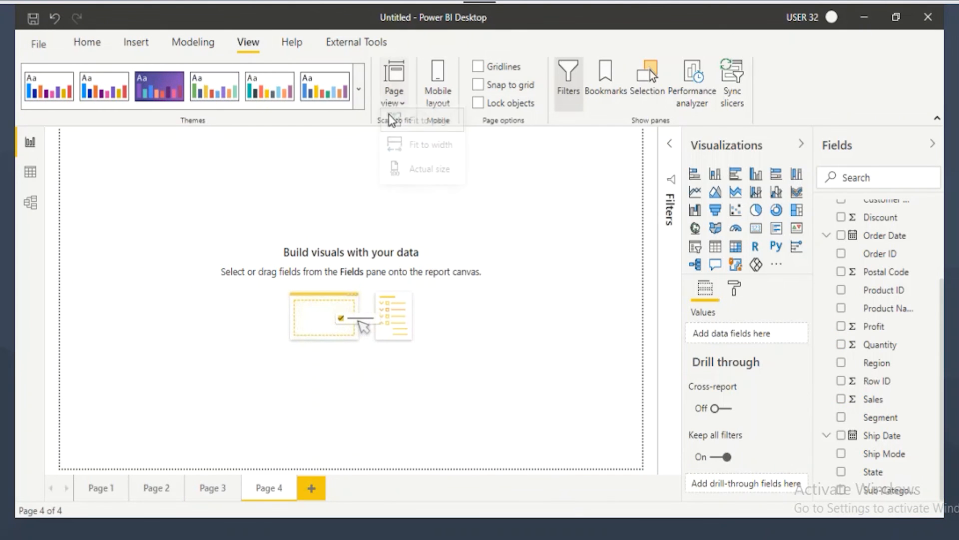
pyautogui.click(399, 176)
pyautogui.click(756, 210)
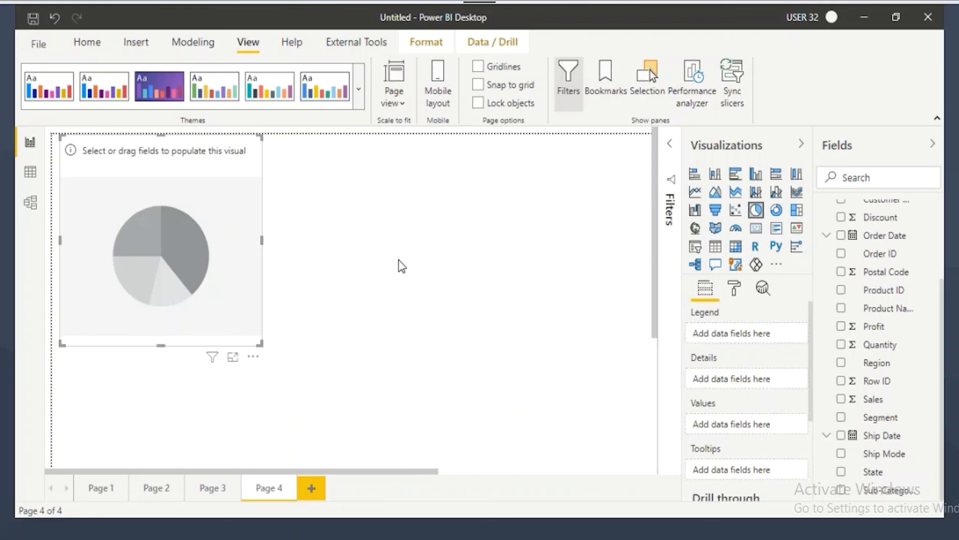
pyautogui.moveTo(248, 279); pyautogui.dragTo(291, 320)
pyautogui.moveTo(305, 382); pyautogui.dragTo(392, 411)
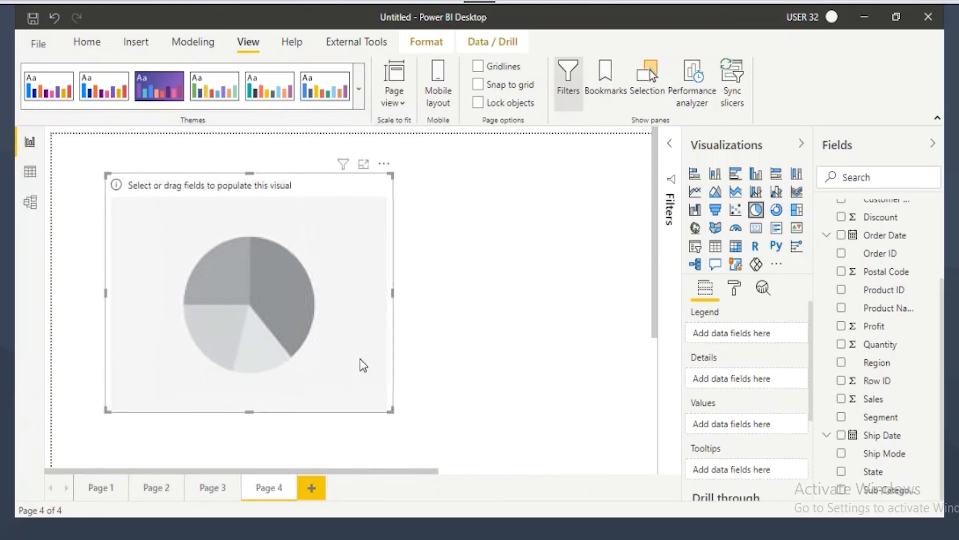
# Assign Category as the new pie chart's legend and Sales as its values
pyautogui.scroll(3, 880, 257)
pyautogui.moveTo(882, 233); pyautogui.dragTo(759, 333)
pyautogui.moveTo(890, 235); pyautogui.dragTo(739, 345)
pyautogui.scroll(-3, 879, 394)
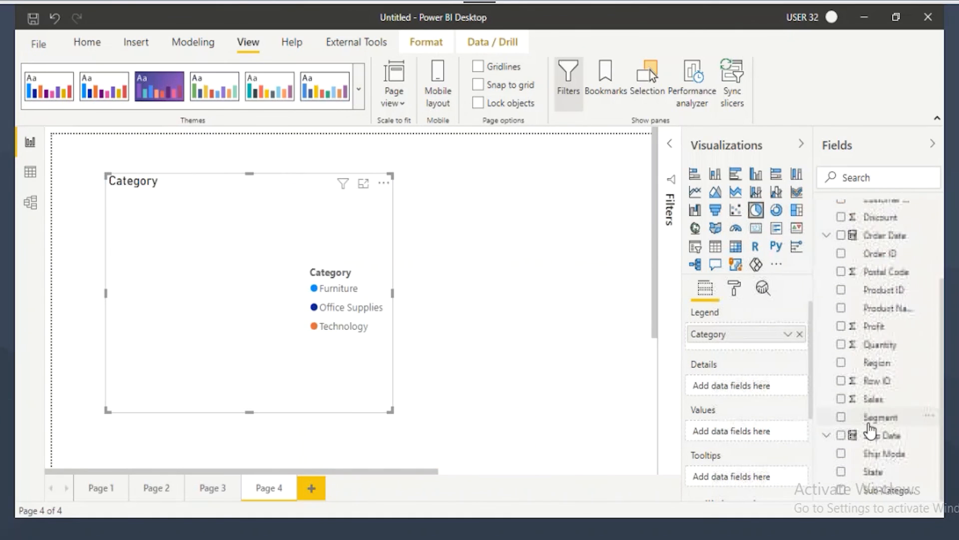
pyautogui.moveTo(879, 395); pyautogui.dragTo(741, 439)
# Try Region as a second legend field under Category, annotate the chart's drill controls, and remove Region from the legend
pyautogui.moveTo(879, 364); pyautogui.dragTo(752, 347)
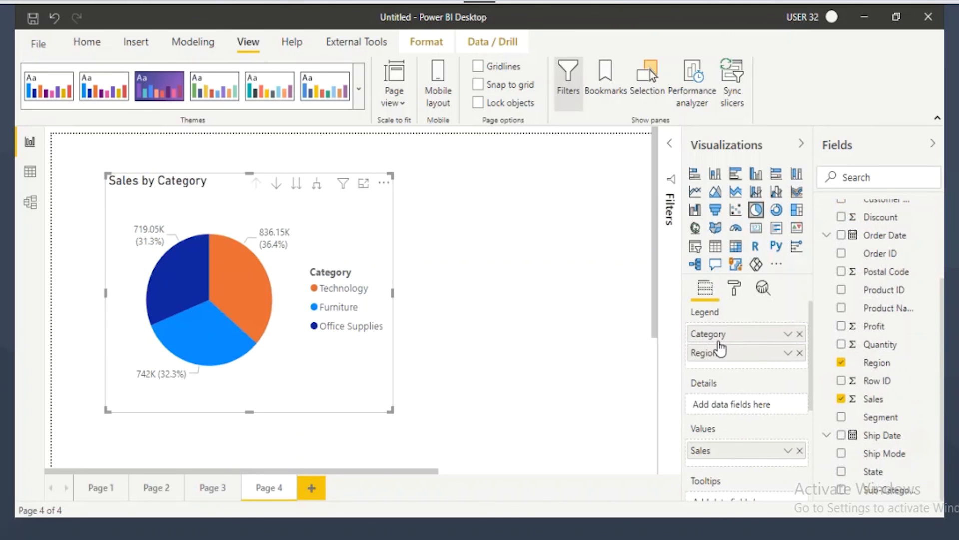
pyautogui.moveTo(233, 172); pyautogui.dragTo(328, 204)
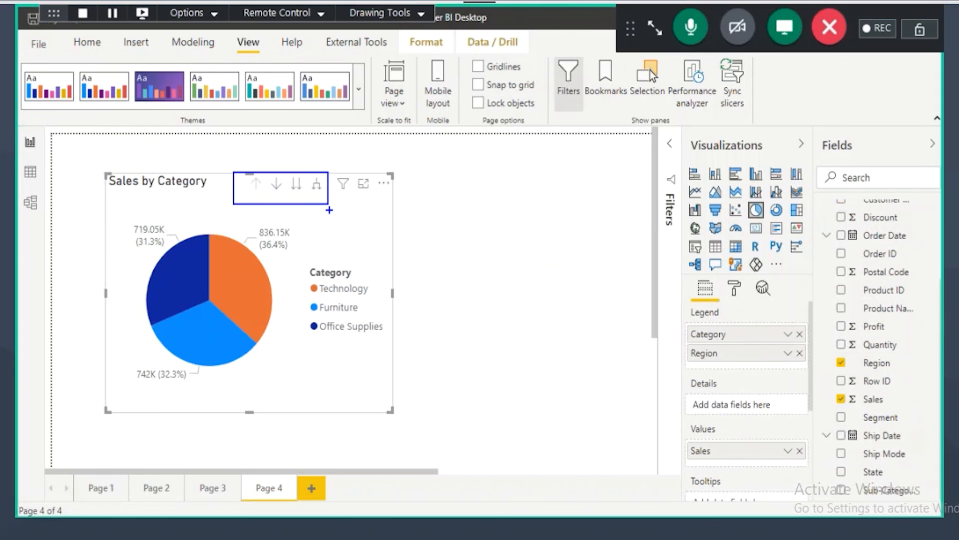
pyautogui.moveTo(719, 324); pyautogui.dragTo(706, 297)
pyautogui.moveTo(669, 328); pyautogui.dragTo(710, 320)
pyautogui.moveTo(267, 164); pyautogui.dragTo(278, 175)
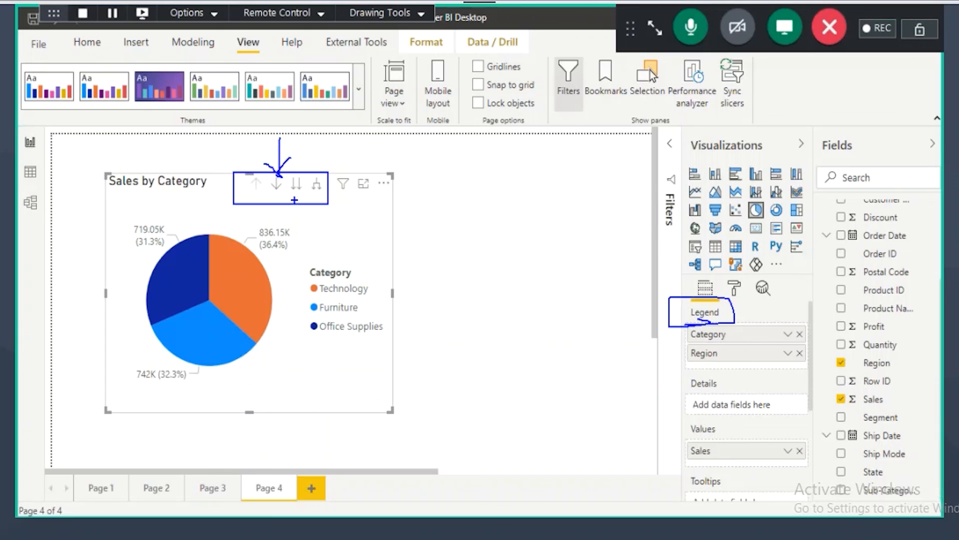
pyautogui.press('Escape')
pyautogui.click(800, 353)
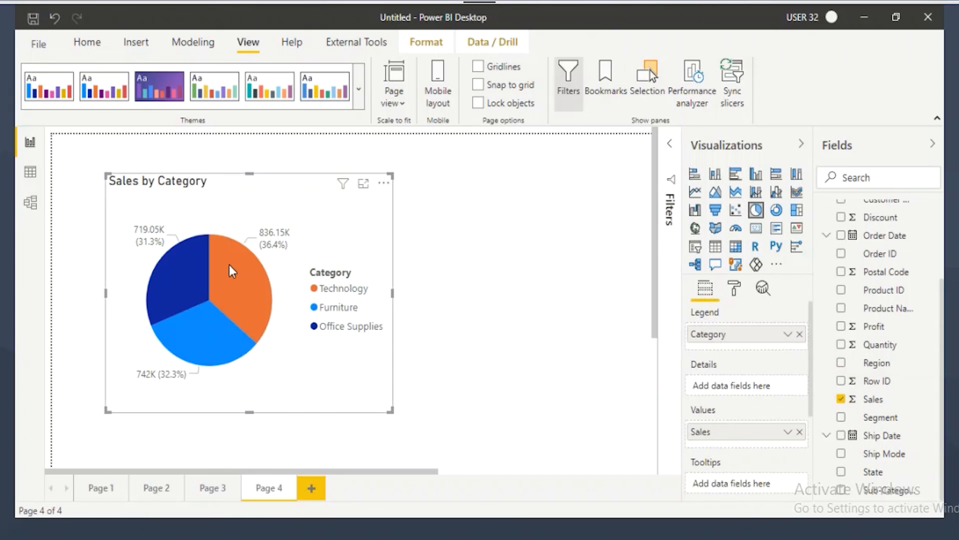
# Annotate the Technology legend entry, its sales label and its slice in the Sales by Category pie chart
pyautogui.hotkey('ctrl', '2')
pyautogui.moveTo(323, 298); pyautogui.dragTo(373, 298)
pyautogui.moveTo(264, 240); pyautogui.dragTo(305, 235)
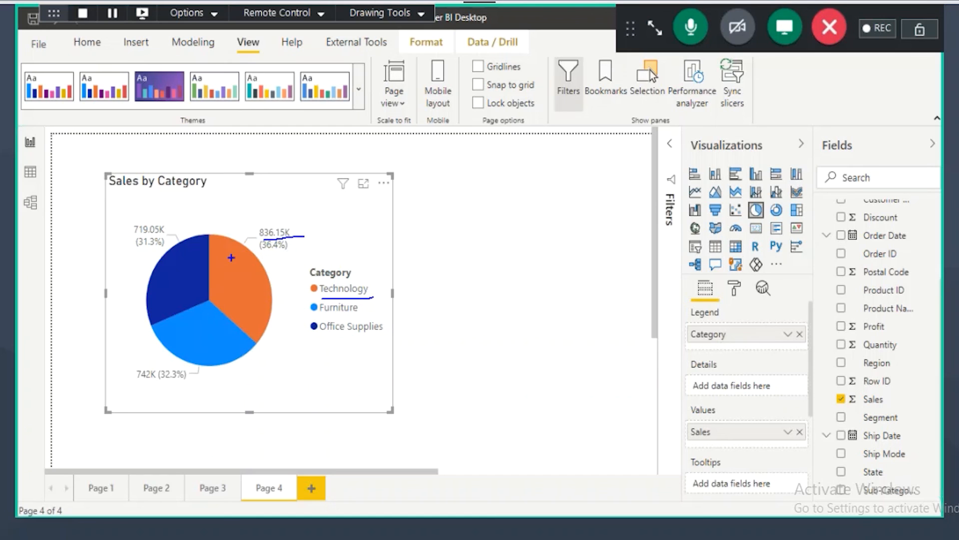
pyautogui.moveTo(231, 248); pyautogui.dragTo(207, 297)
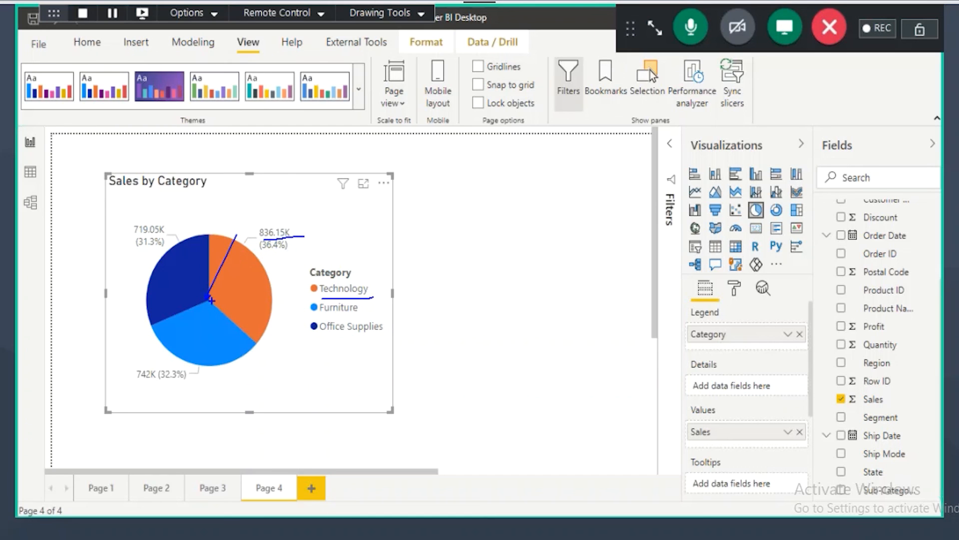